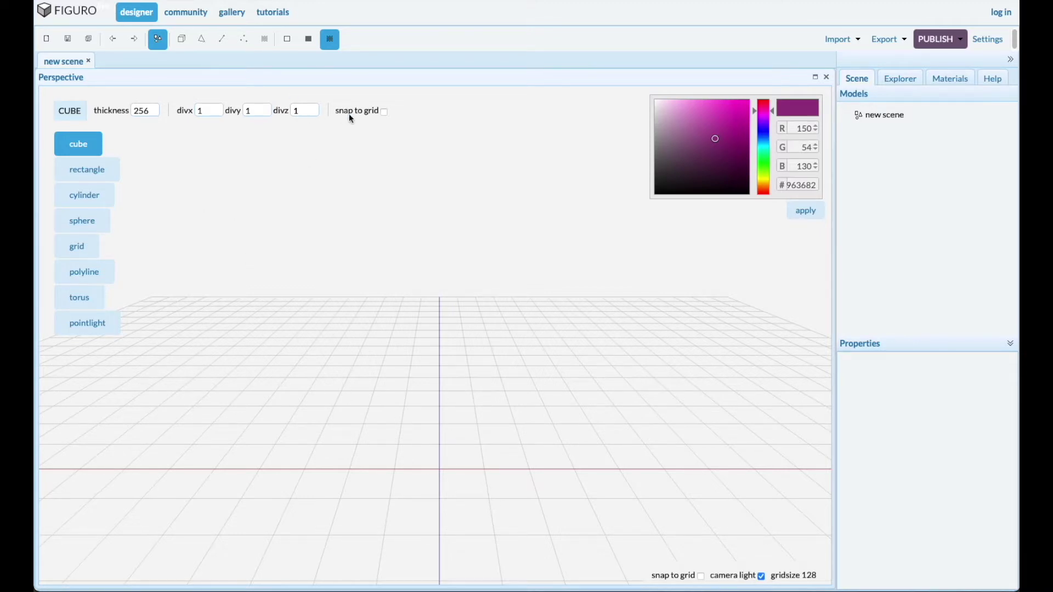
Draw a cube 256 thick with a 768 by 768 base on the grid, with snap to grid enabled
{"action": "left_click", "coordinate": [385, 112]}
{"action": "left_click_drag", "start_coordinate": [382, 468], "coordinate": [358, 456]}
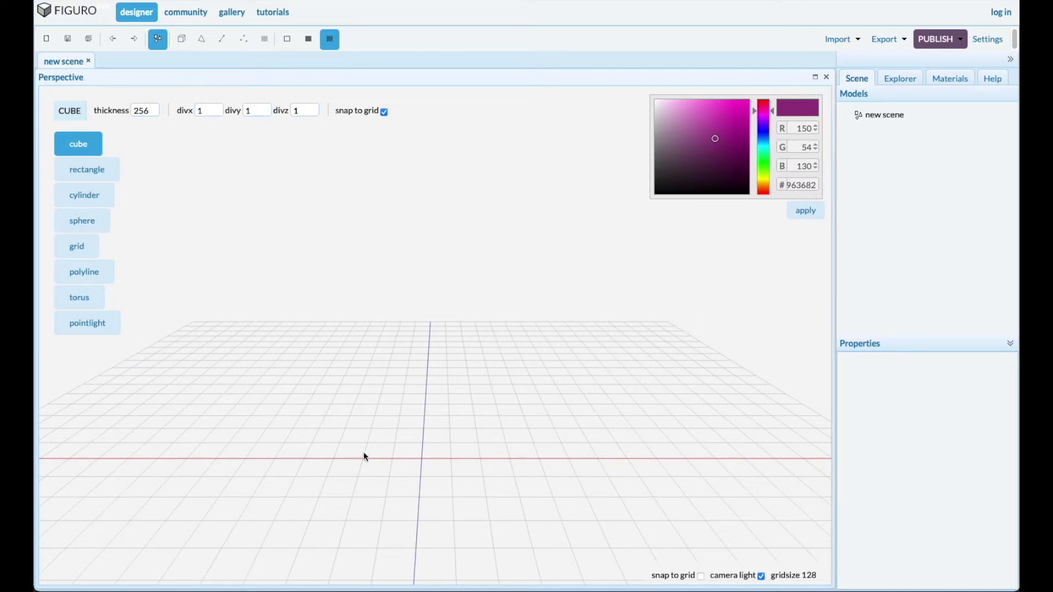
{"action": "left_click_drag", "start_coordinate": [350, 415], "coordinate": [527, 524]}
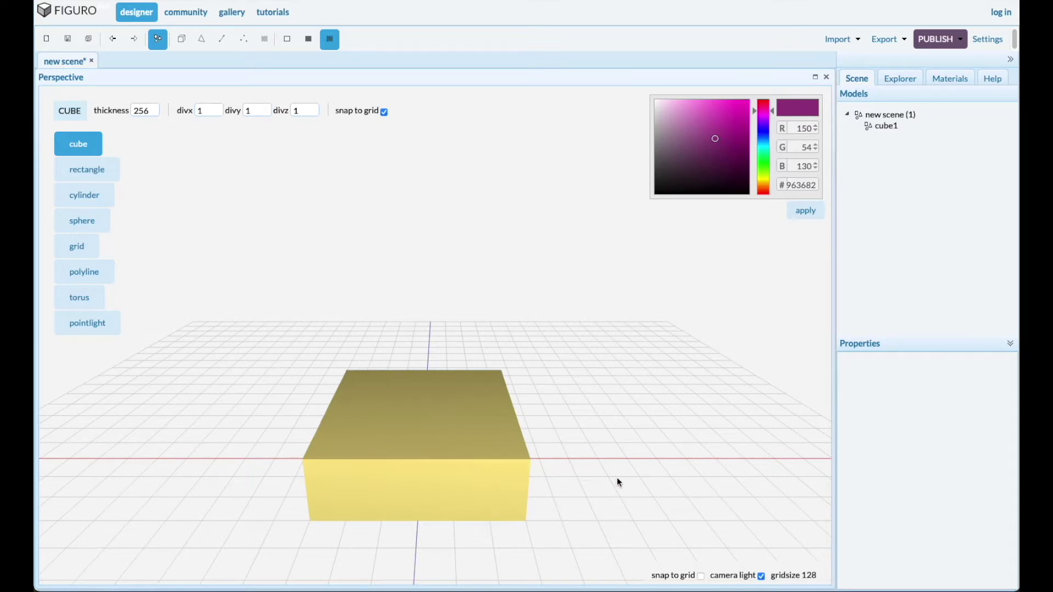
Raise the cube's top polygon so that the cube is about 672 high
{"action": "left_click", "coordinate": [884, 127]}
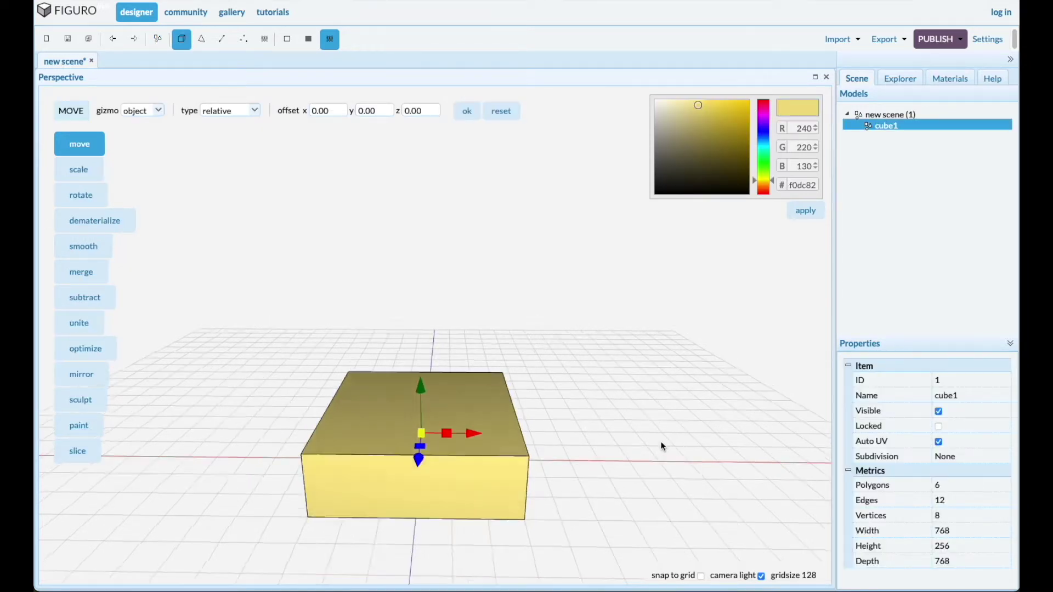
{"action": "left_click", "coordinate": [202, 40]}
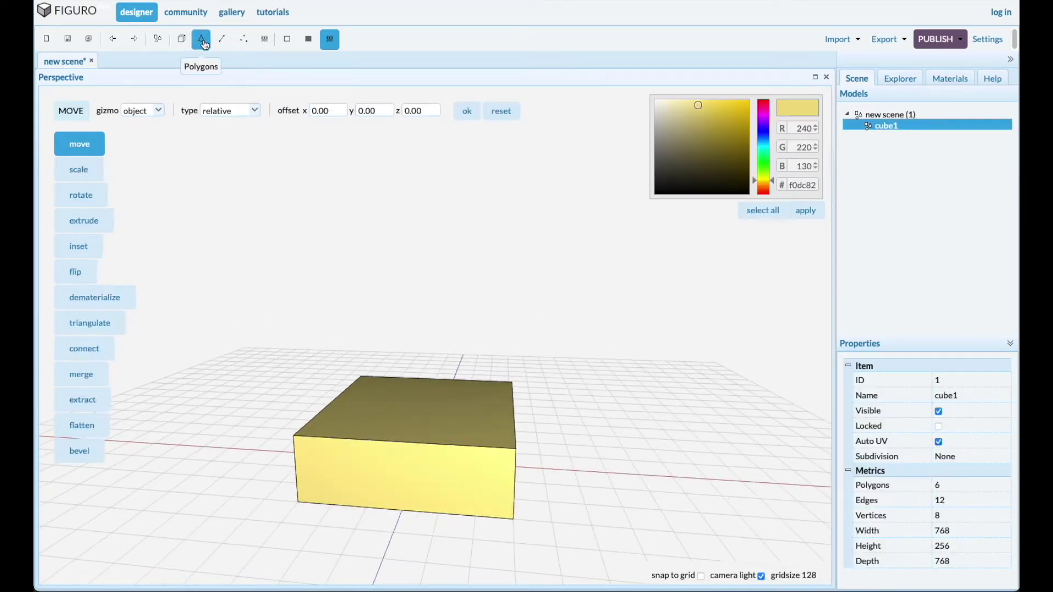
{"action": "left_click", "coordinate": [428, 415]}
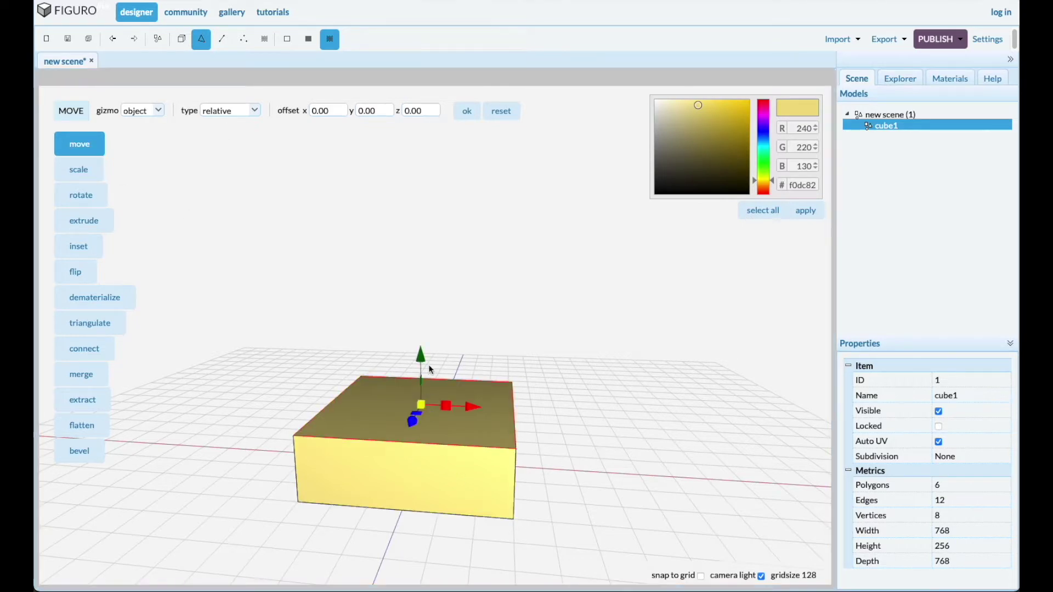
{"action": "left_click_drag", "start_coordinate": [422, 357], "coordinate": [423, 259]}
{"action": "right_click_drag", "start_coordinate": [468, 324], "coordinate": [524, 393]}
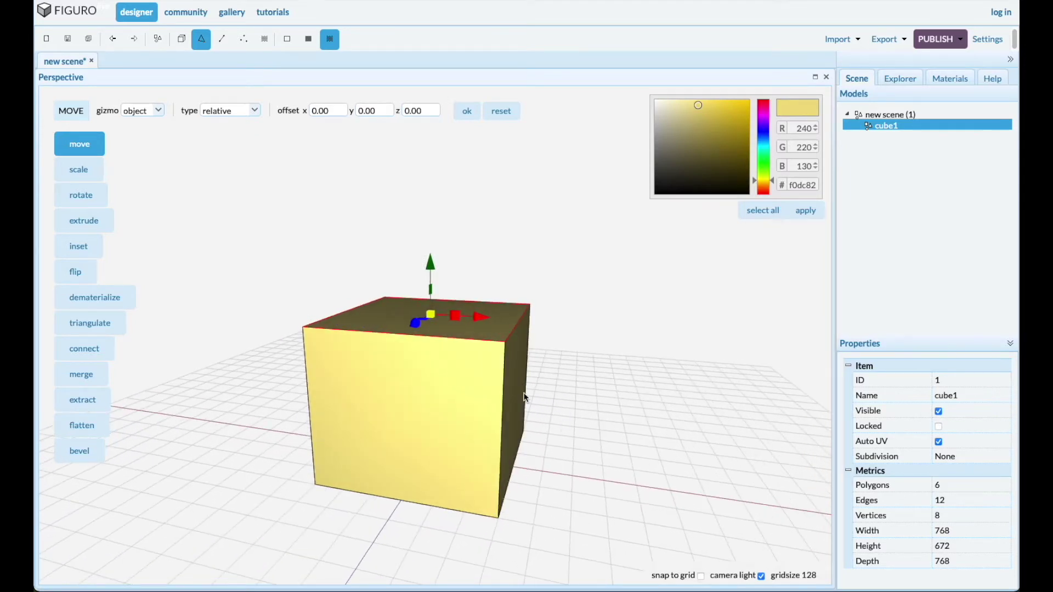
Duplicate the whole cube and scale the copy to about 595 wide and 1071 deep
{"action": "left_click", "coordinate": [183, 40]}
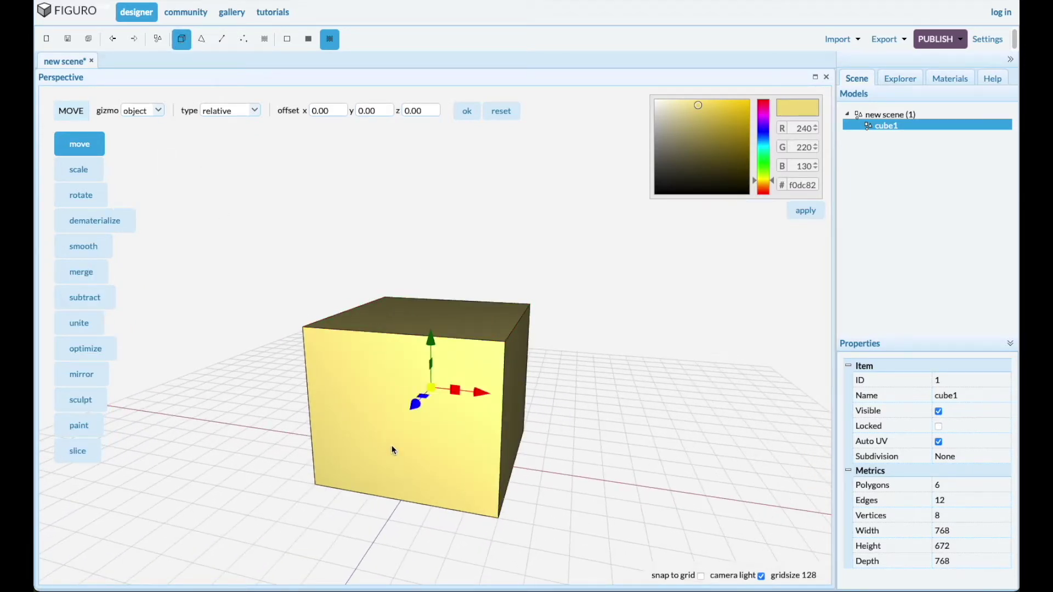
{"action": "key", "text": "ctrl+d"}
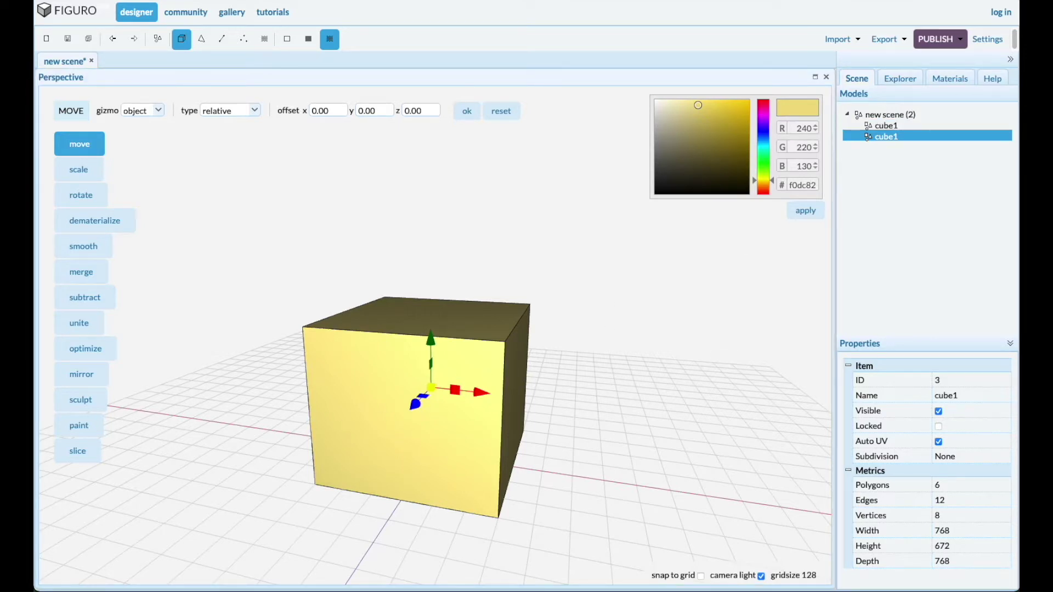
{"action": "left_click", "coordinate": [84, 170]}
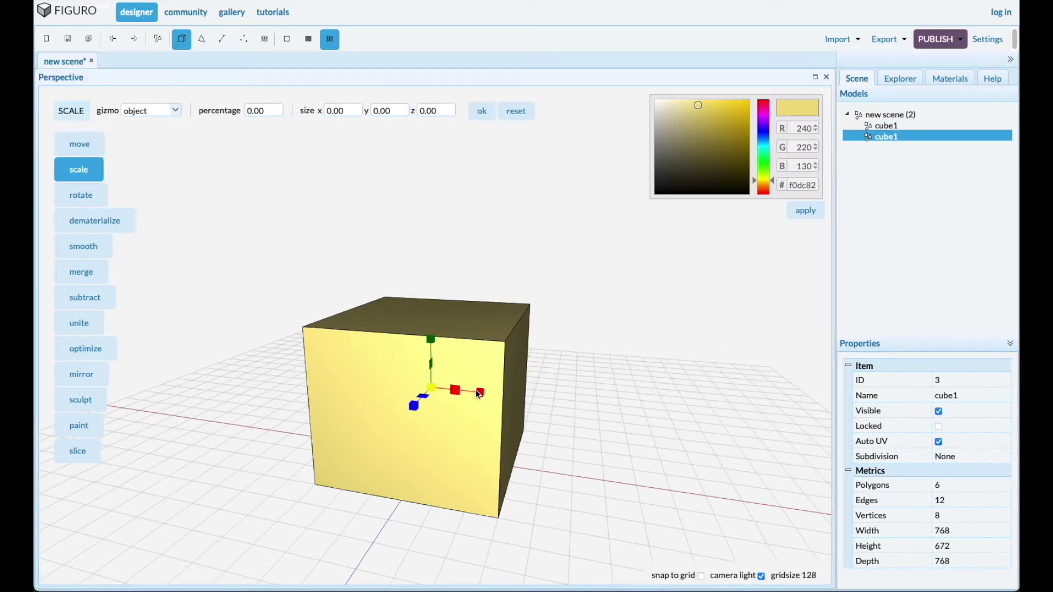
{"action": "left_click_drag", "start_coordinate": [480, 392], "coordinate": [389, 420]}
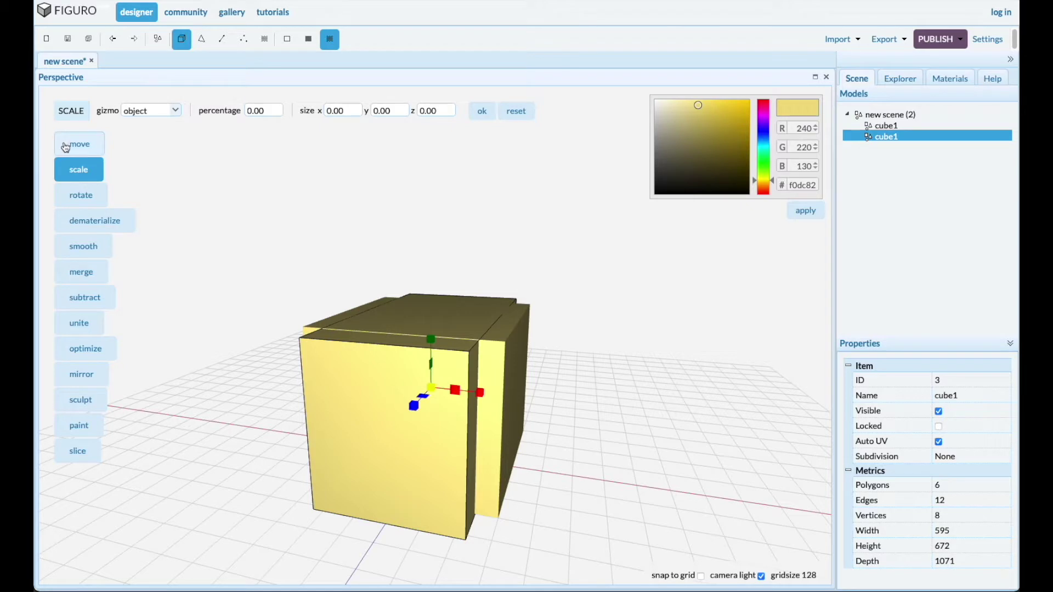
Move the scaled copy down a little so its top sits below the original cube's top
{"action": "left_click", "coordinate": [77, 145]}
{"action": "left_click_drag", "start_coordinate": [427, 348], "coordinate": [429, 359]}
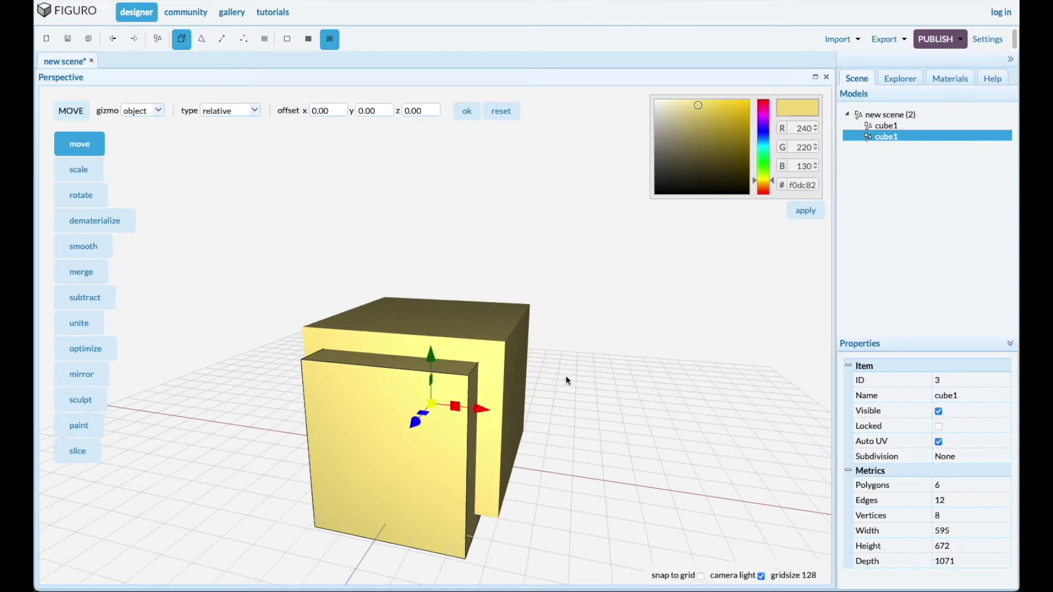
{"action": "left_click_drag", "start_coordinate": [621, 412], "coordinate": [615, 402]}
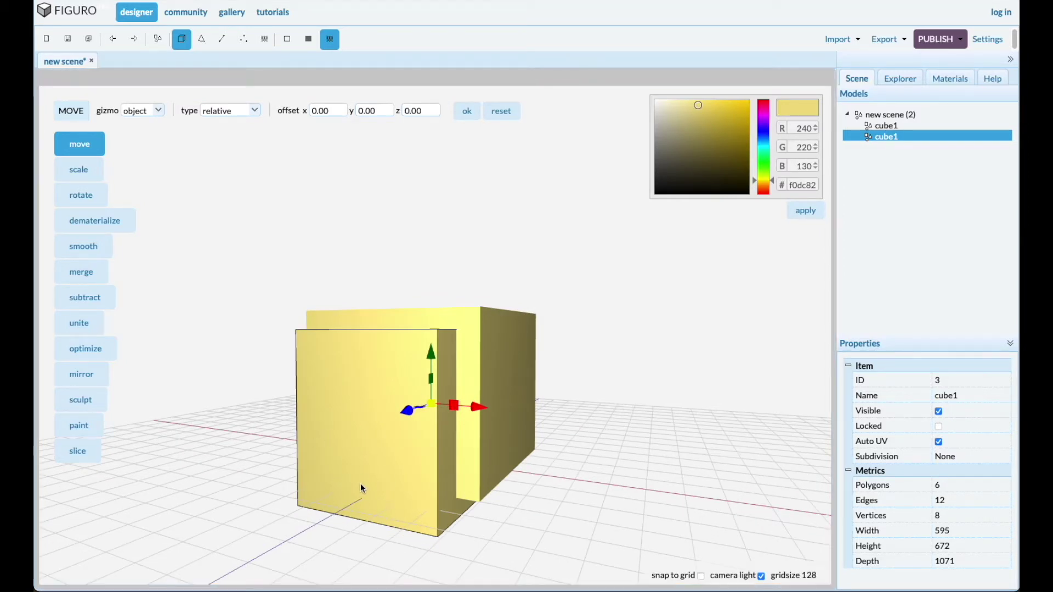
Duplicate the lowered block and rotate the copy 90 degrees around the y axis
{"action": "key", "text": "ctrl+d"}
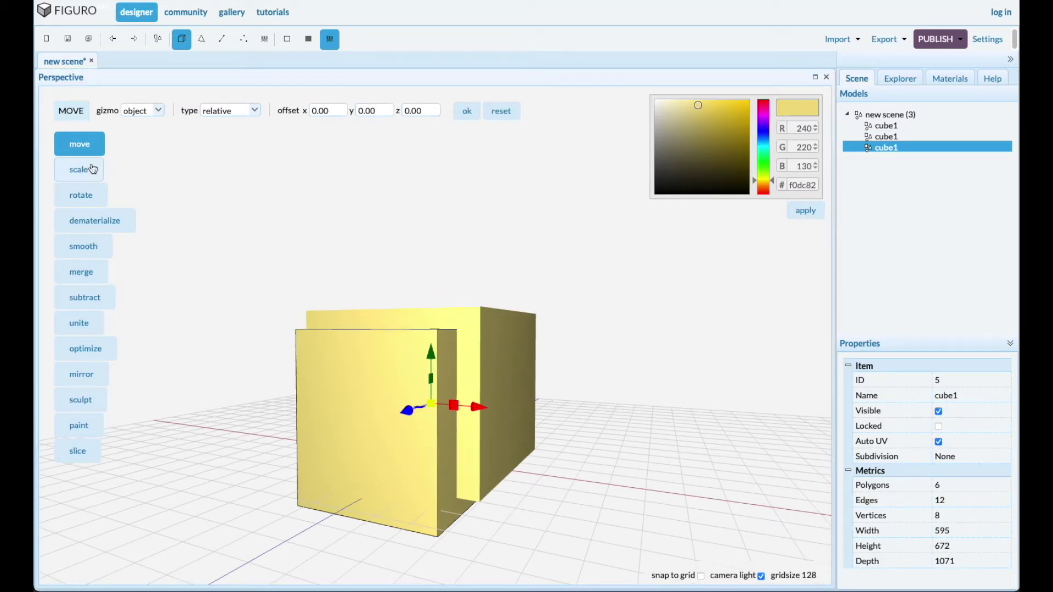
{"action": "left_click", "coordinate": [81, 195]}
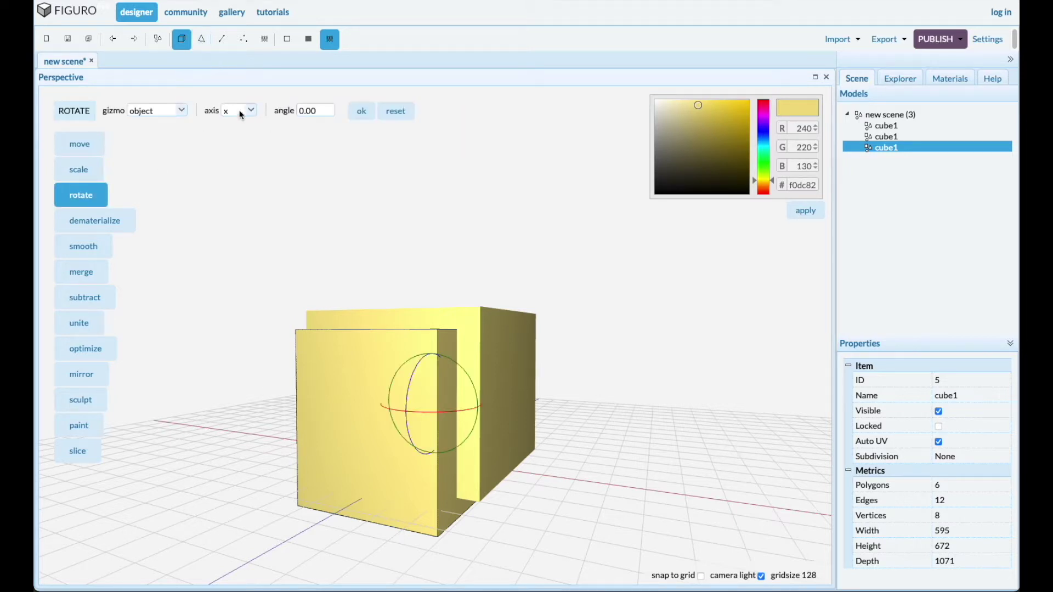
{"action": "left_click", "coordinate": [250, 112]}
{"action": "left_click", "coordinate": [237, 139]}
{"action": "double_click", "coordinate": [329, 110]}
{"action": "type", "text": "90"}
{"action": "left_click", "coordinate": [360, 113]}
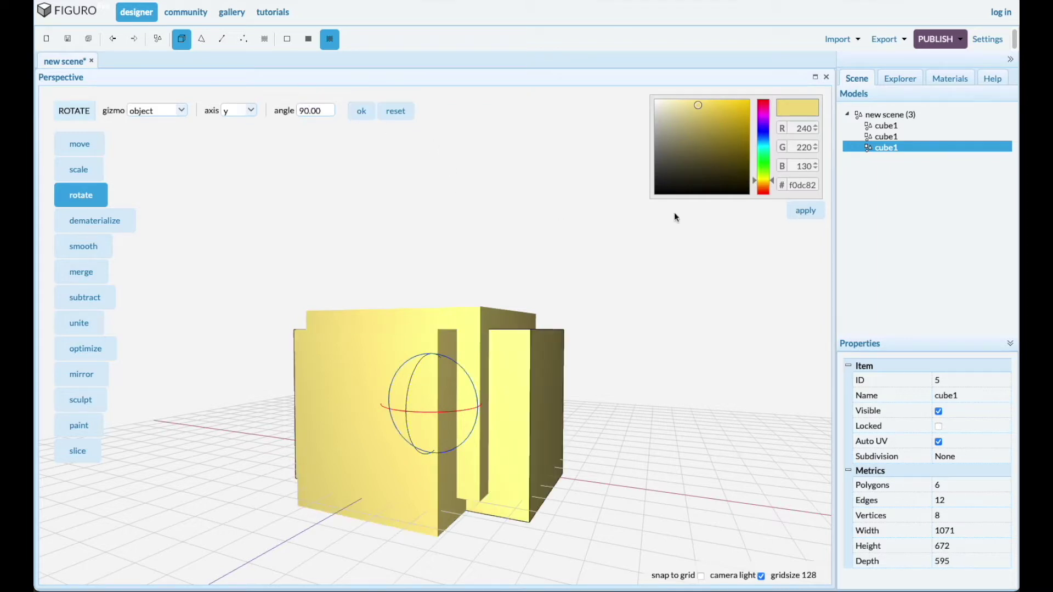
Subtract the unrotated long block from the original cube
{"action": "left_click", "coordinate": [894, 126]}
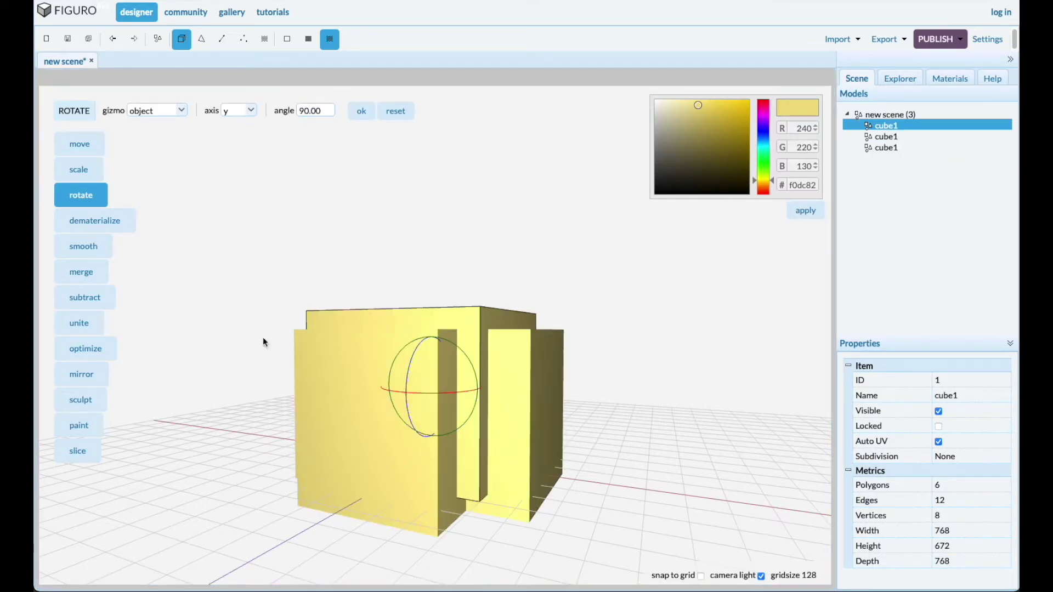
{"action": "left_click_drag", "start_coordinate": [385, 396], "coordinate": [373, 412]}
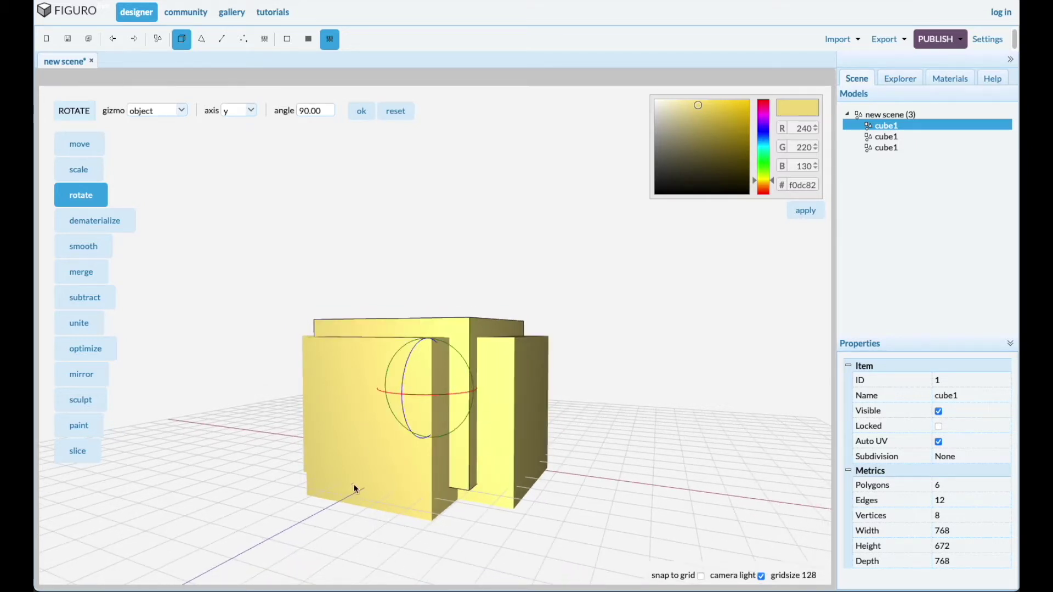
{"action": "left_click", "coordinate": [423, 508]}
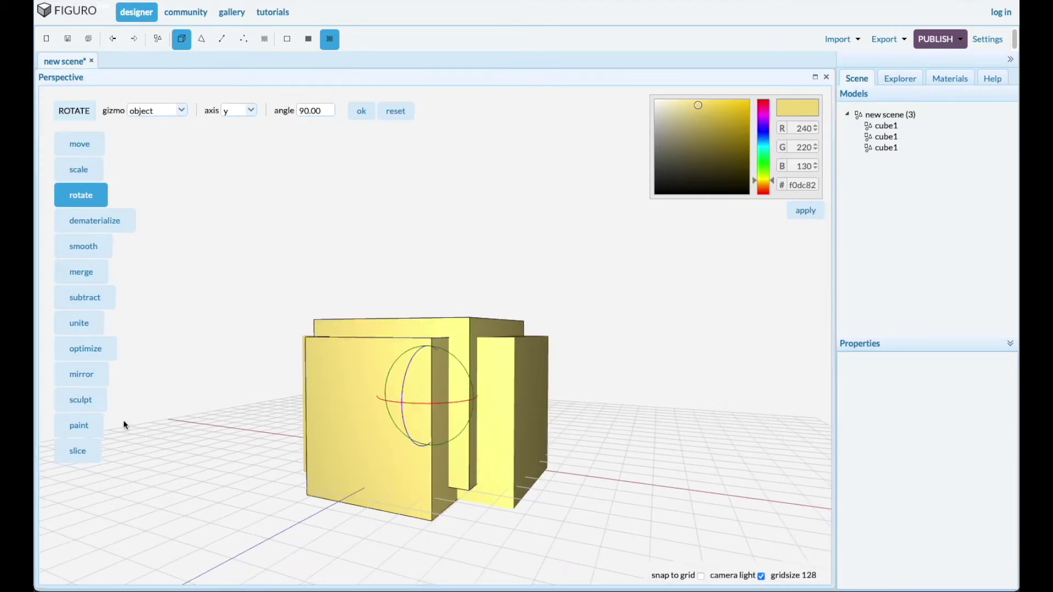
{"action": "left_click", "coordinate": [92, 301]}
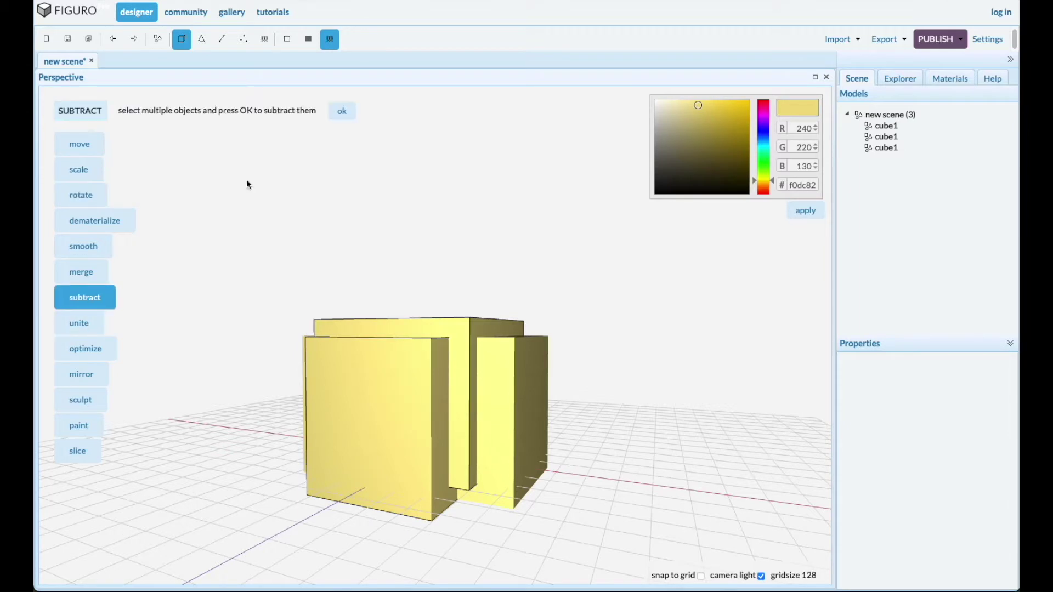
{"action": "left_click", "coordinate": [341, 112]}
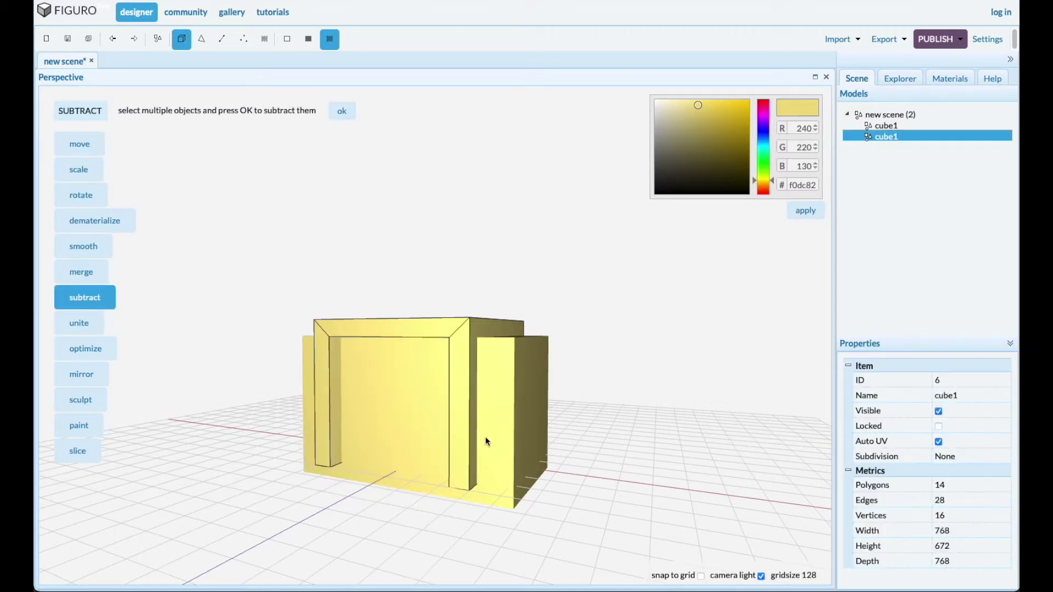
Subtract the rotated block from the cut cube to leave a tabletop with four legs
{"action": "left_click", "coordinate": [501, 479]}
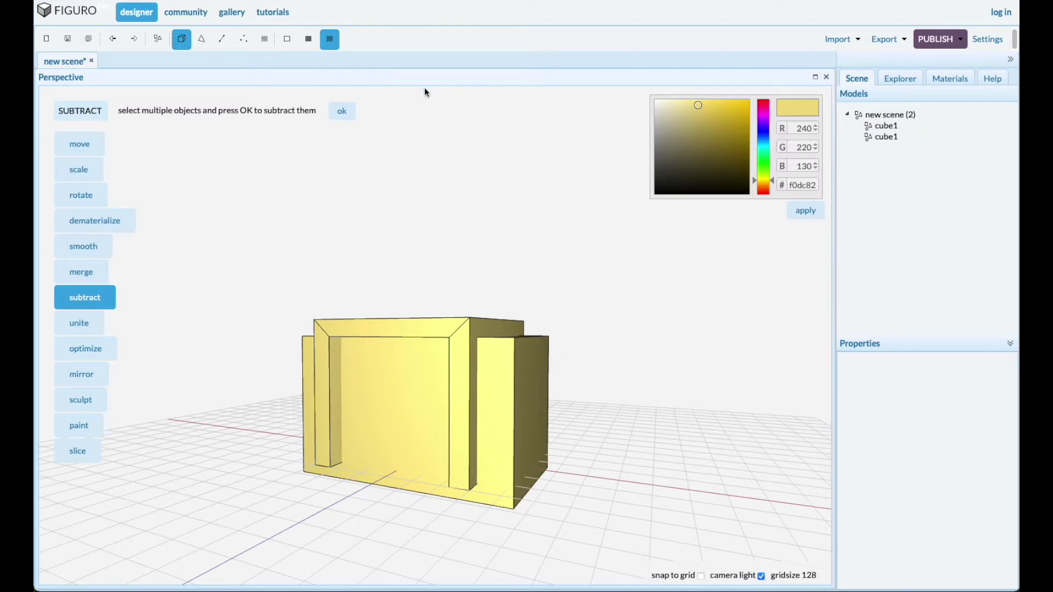
{"action": "left_click", "coordinate": [342, 111]}
{"action": "left_click_drag", "start_coordinate": [394, 407], "coordinate": [433, 423]}
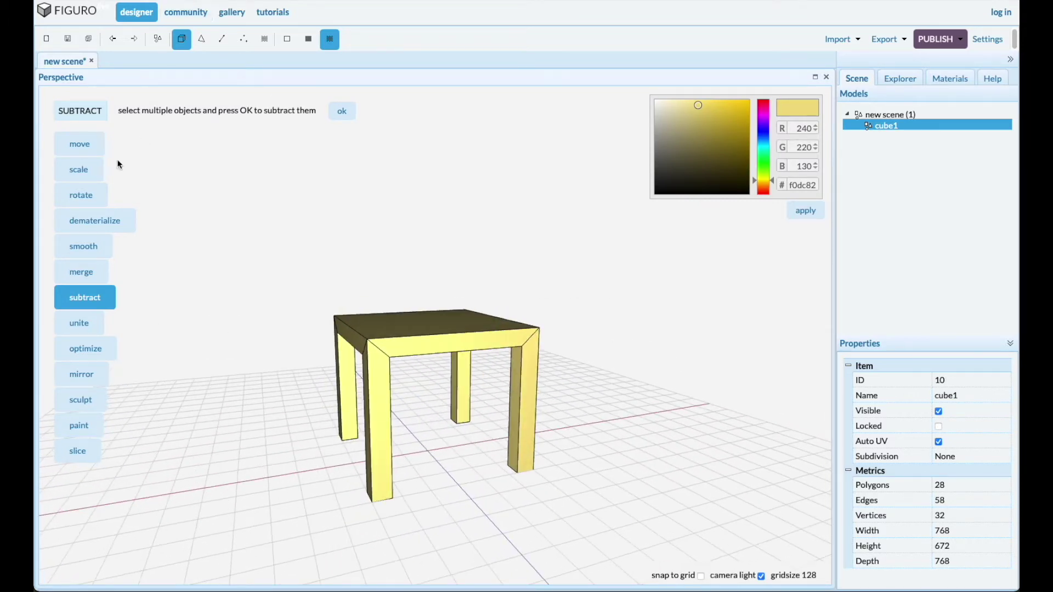
Create a new scene and draw an unsnapped cube about 797 by 870, with 8 divisions in x and 8 in z
{"action": "left_click", "coordinate": [48, 41]}
{"action": "left_click_drag", "start_coordinate": [275, 336], "coordinate": [336, 343]}
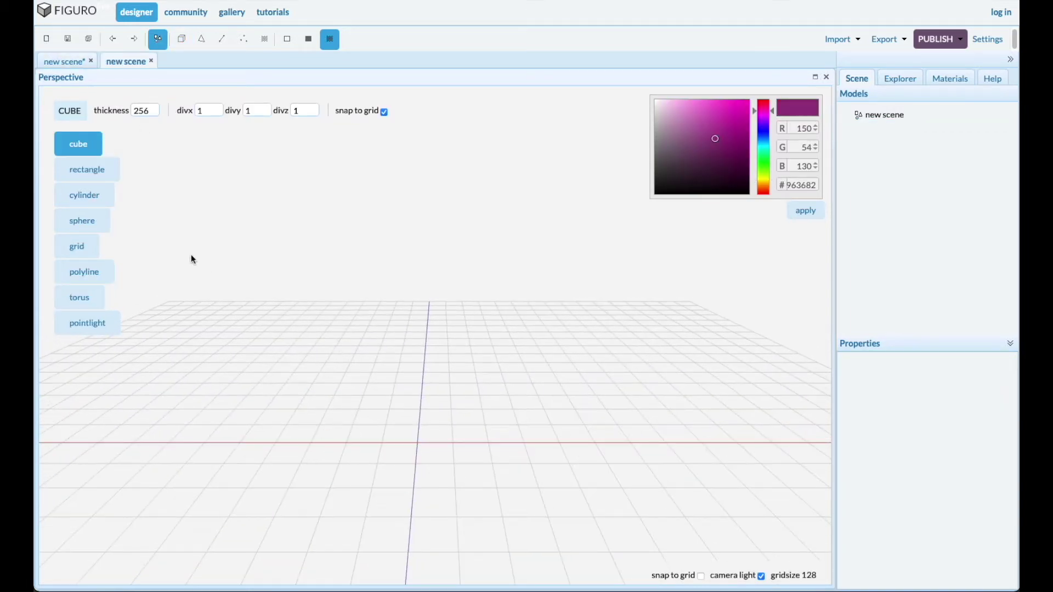
{"action": "double_click", "coordinate": [213, 111]}
{"action": "type", "text": "8"}
{"action": "double_click", "coordinate": [315, 111]}
{"action": "type", "text": "8"}
{"action": "left_click", "coordinate": [384, 112]}
{"action": "left_click_drag", "start_coordinate": [366, 499], "coordinate": [373, 492]}
{"action": "left_click_drag", "start_coordinate": [315, 404], "coordinate": [339, 481]}
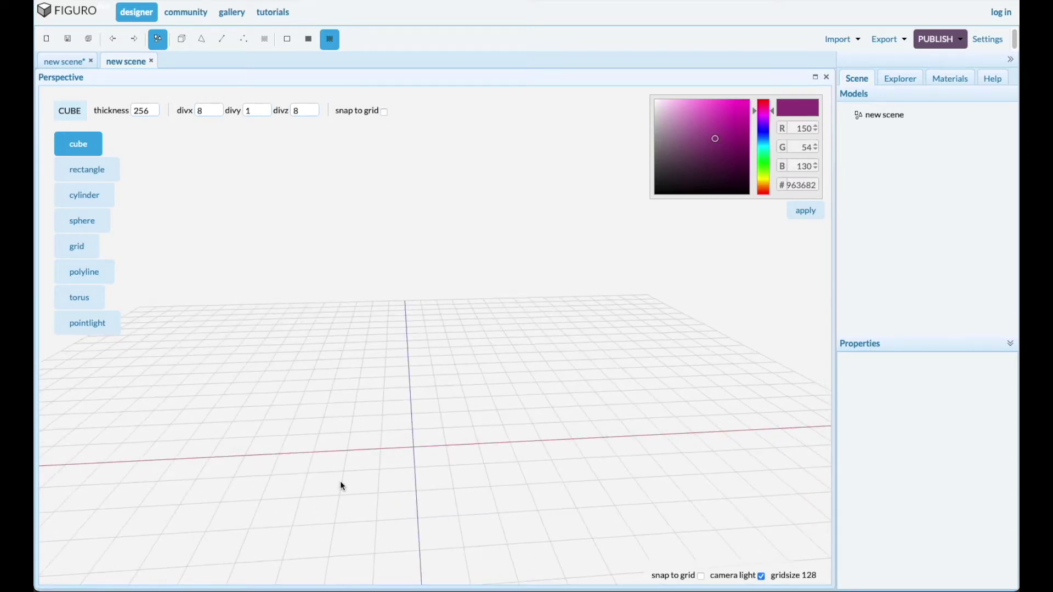
{"action": "left_click_drag", "start_coordinate": [334, 386], "coordinate": [544, 495]}
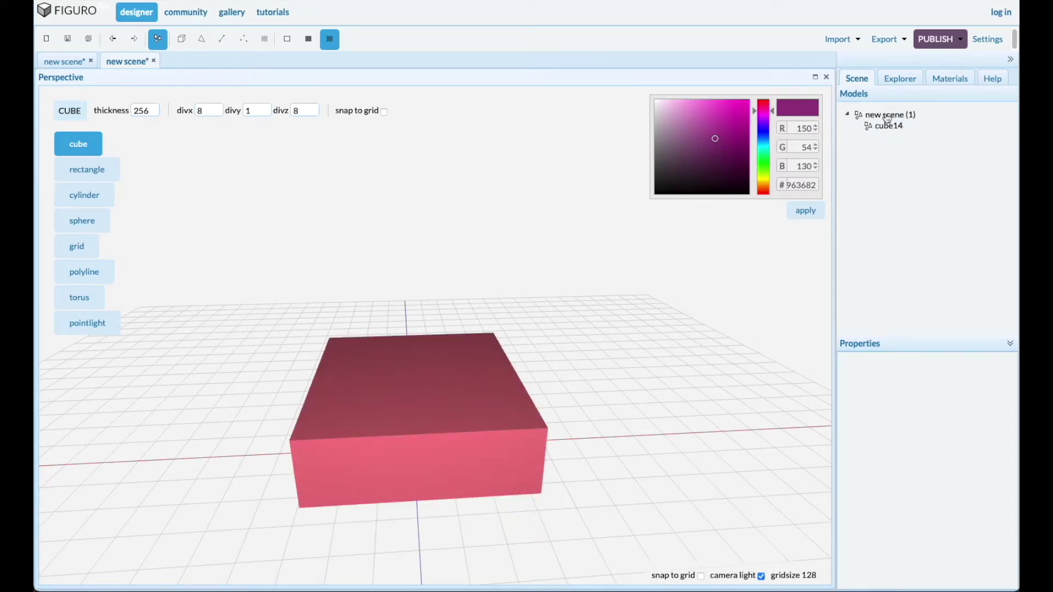
Select the subdivided cube and scale its height to about 732
{"action": "left_click", "coordinate": [889, 127]}
{"action": "left_click_drag", "start_coordinate": [631, 418], "coordinate": [617, 427]}
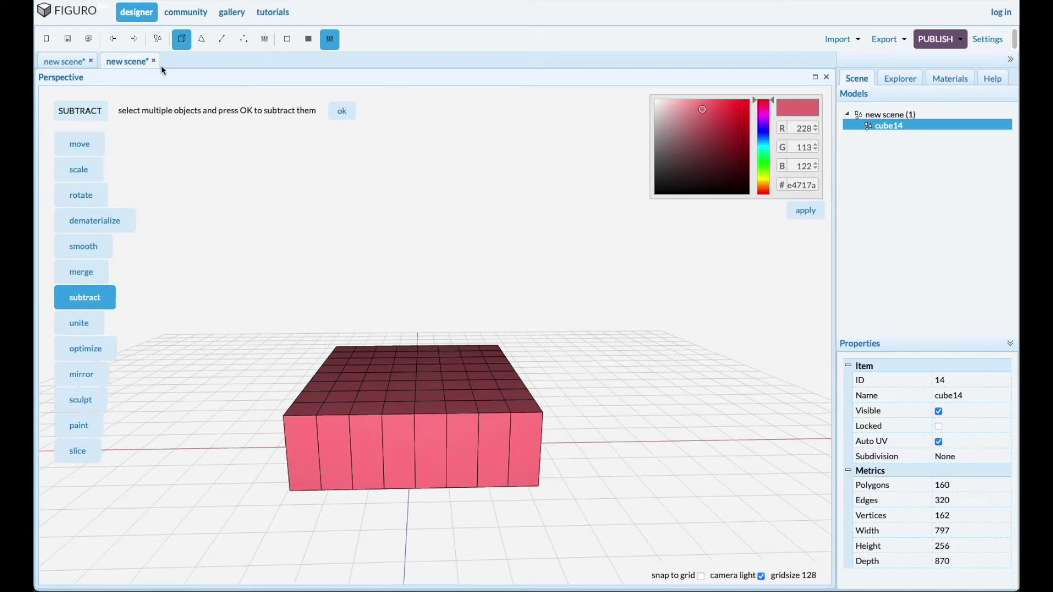
{"action": "left_click", "coordinate": [78, 169]}
{"action": "left_click_drag", "start_coordinate": [418, 360], "coordinate": [417, 301]}
Select all the polygons on the underside of the subdivided cube in polygon mode
{"action": "left_click_drag", "start_coordinate": [571, 420], "coordinate": [621, 423]}
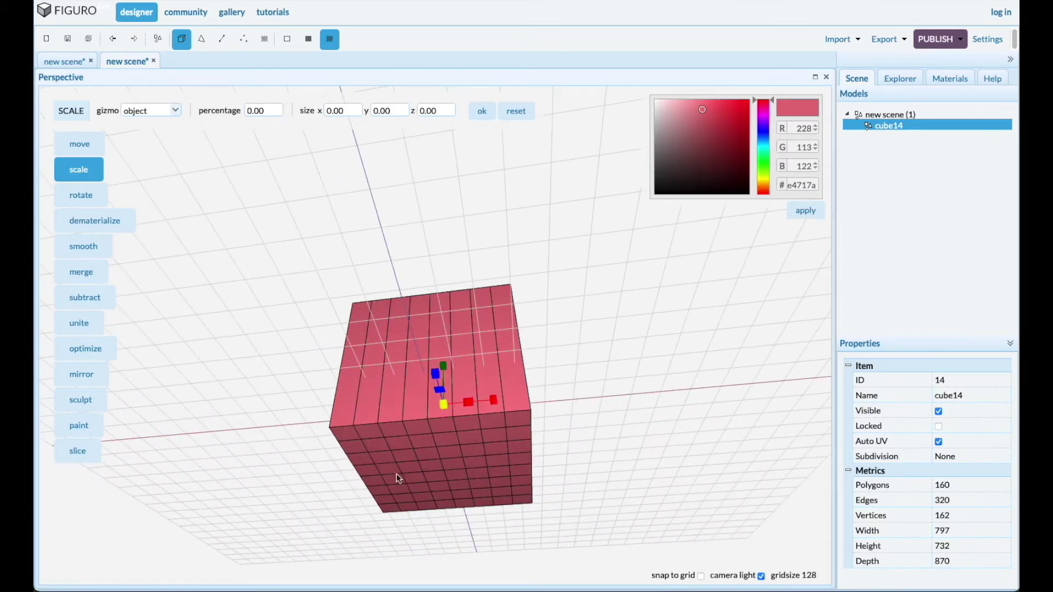
{"action": "left_click_drag", "start_coordinate": [591, 417], "coordinate": [594, 433]}
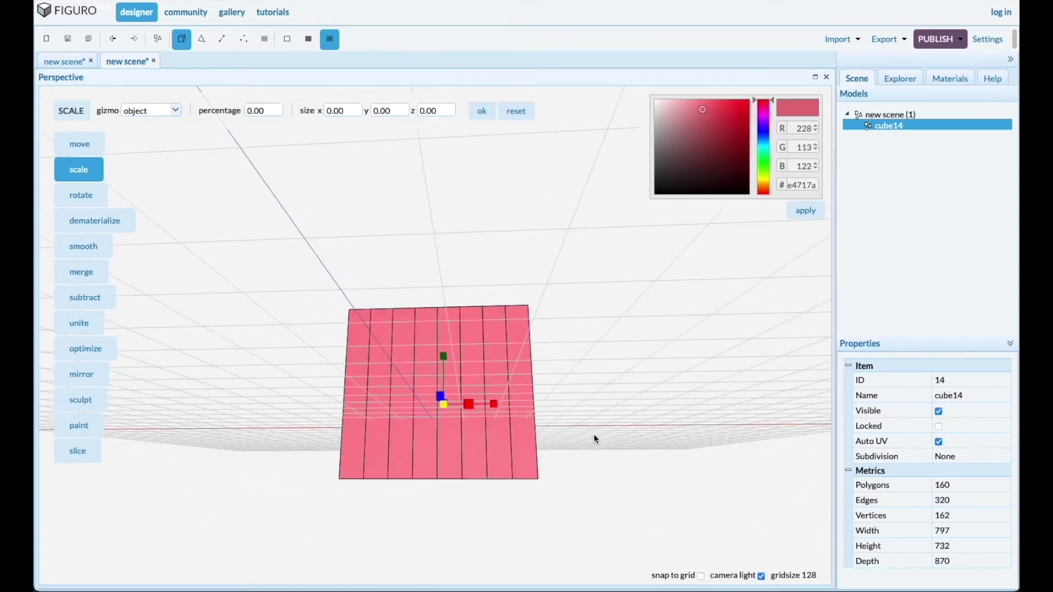
{"action": "left_click", "coordinate": [202, 40]}
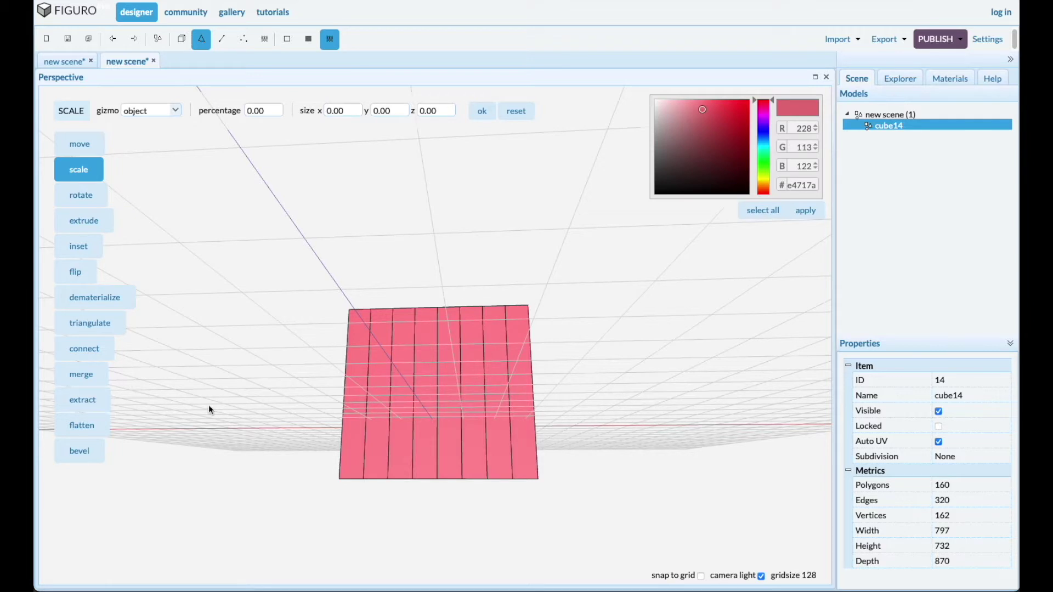
{"action": "left_click_drag", "start_coordinate": [312, 446], "coordinate": [478, 539]}
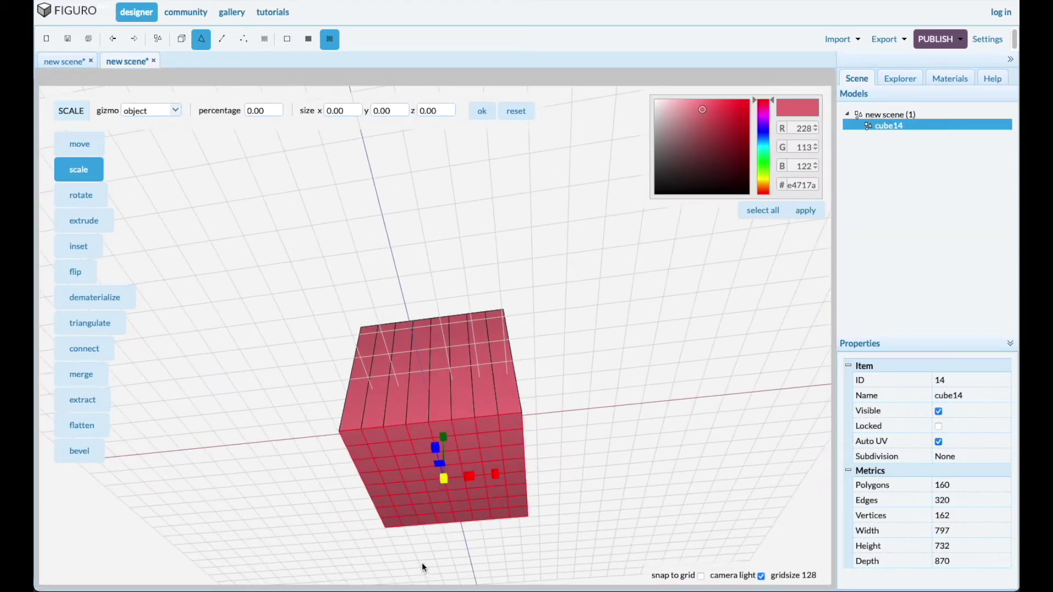
{"action": "left_click_drag", "start_coordinate": [609, 587], "coordinate": [549, 450]}
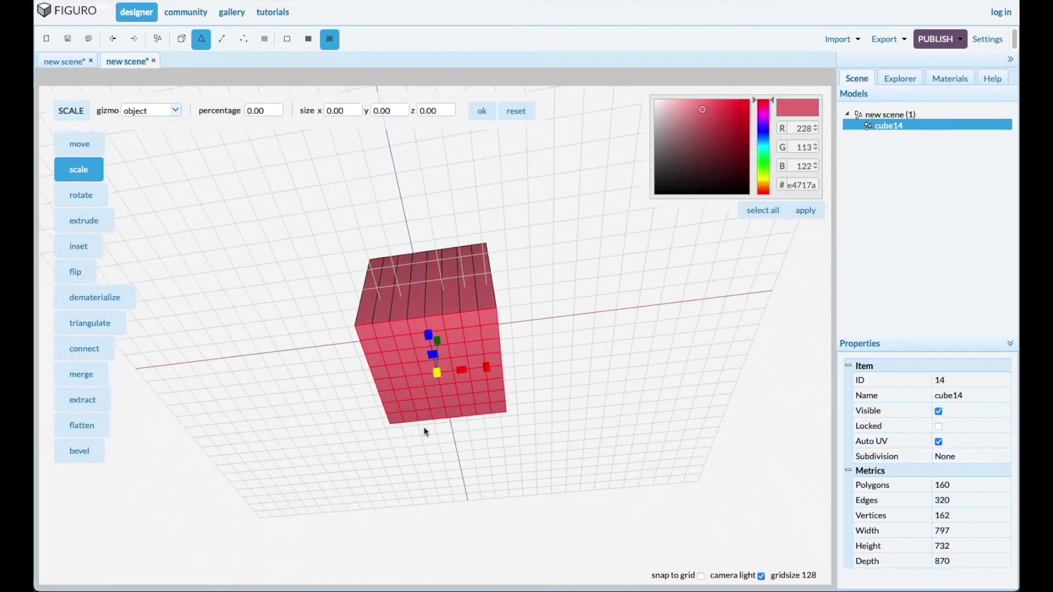
Deselect the single polygon at each of the four corners of the cube's underside, keeping the other bottom polygons selected
{"action": "scroll", "coordinate": [437, 383], "scroll_direction": "up", "scroll_amount": 5}
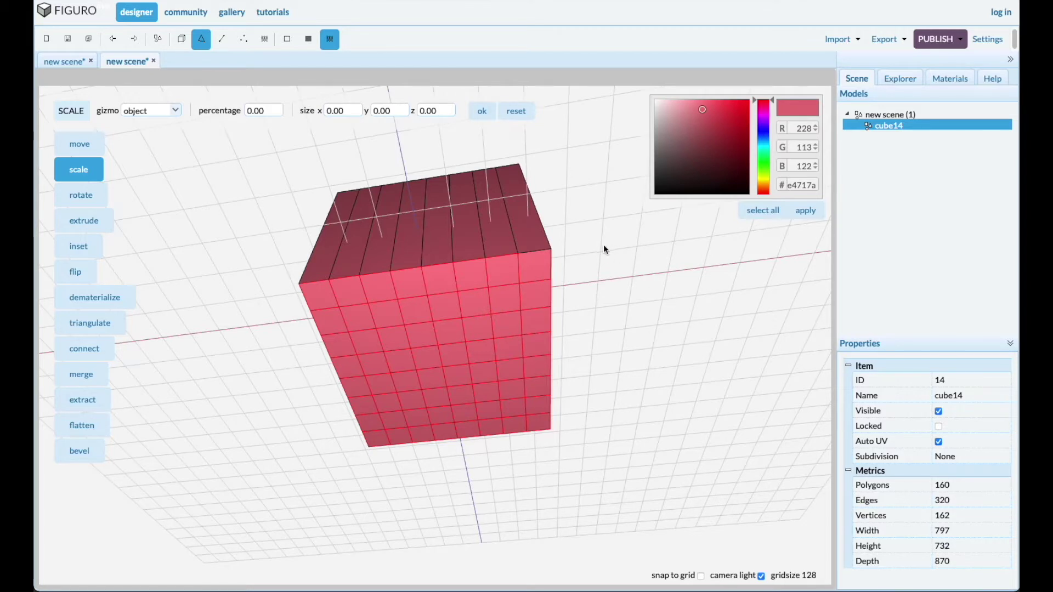
{"action": "left_click_drag", "start_coordinate": [602, 261], "coordinate": [604, 274]}
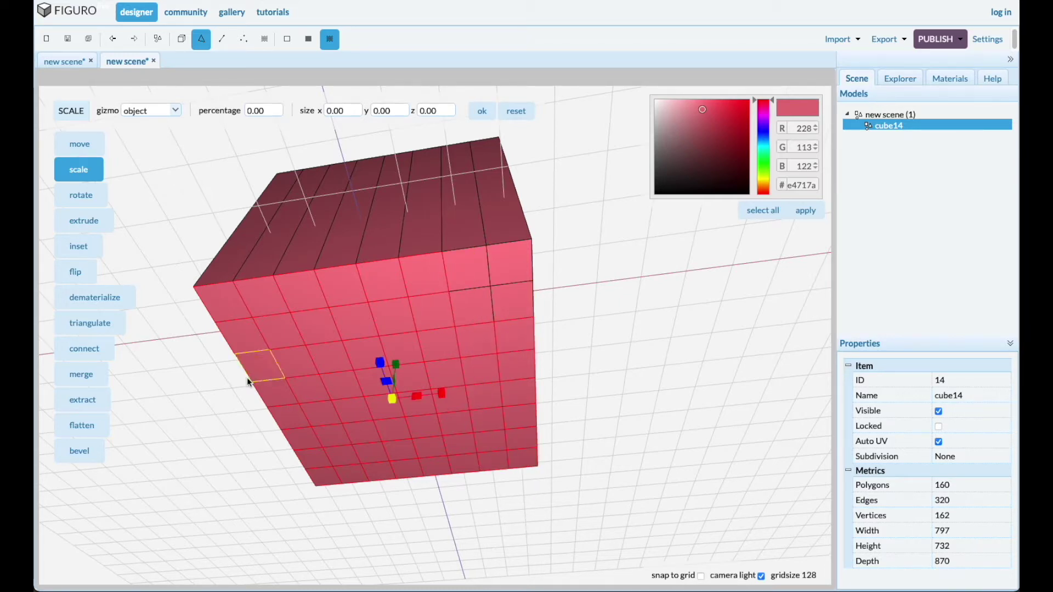
{"action": "middle_click_drag", "start_coordinate": [169, 377], "coordinate": [269, 378]}
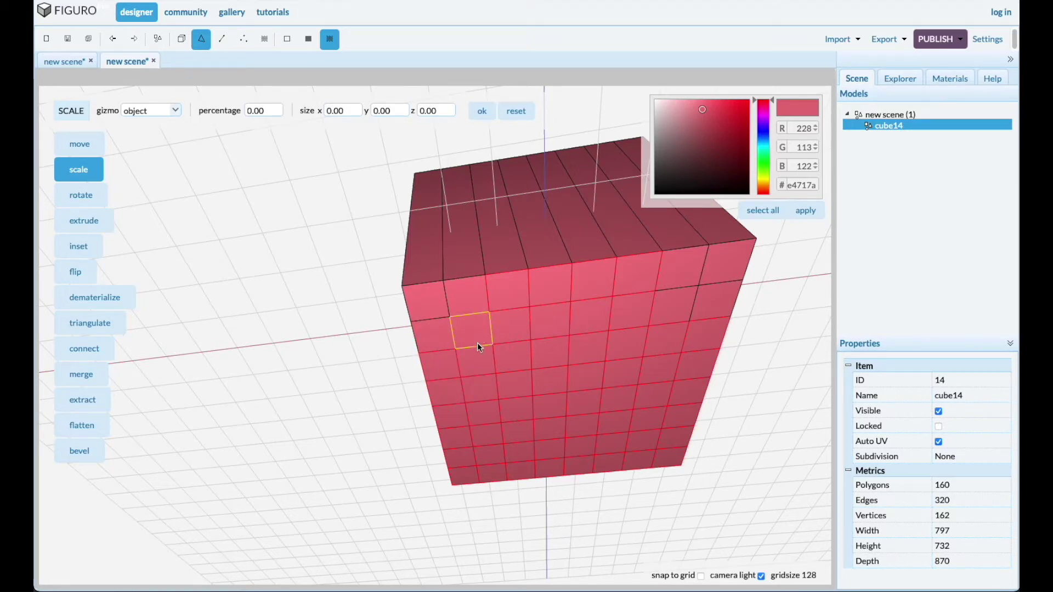
{"action": "left_click_drag", "start_coordinate": [365, 472], "coordinate": [437, 479]}
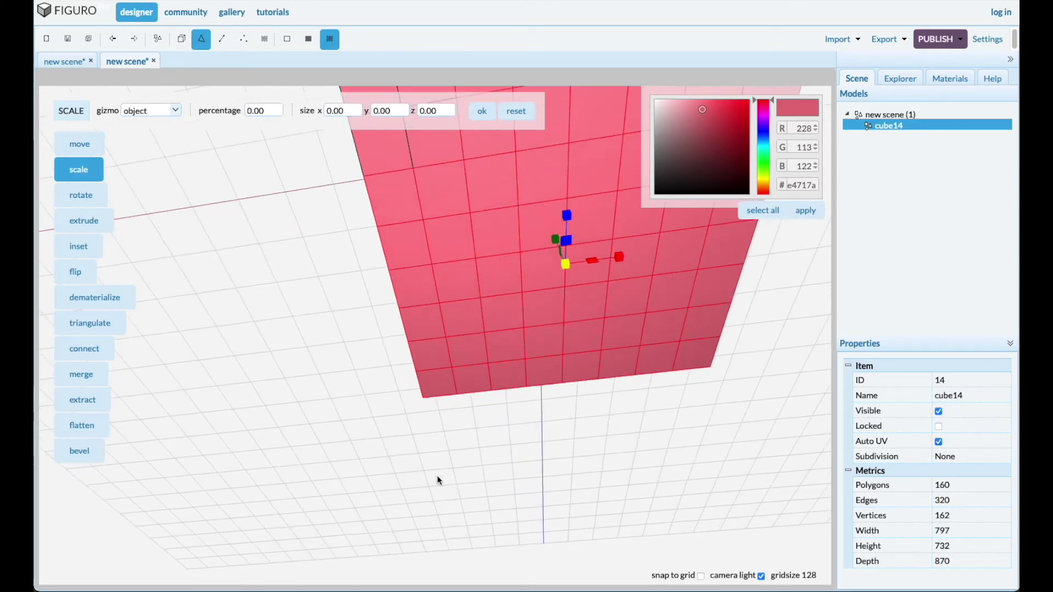
{"action": "left_click", "coordinate": [442, 398]}
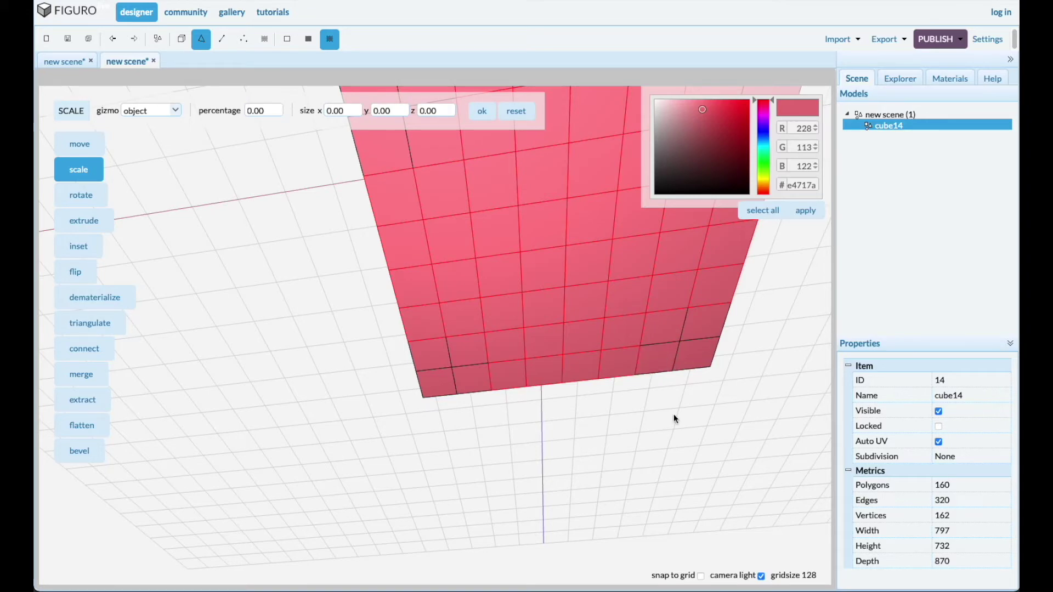
{"action": "left_click_drag", "start_coordinate": [729, 416], "coordinate": [562, 436]}
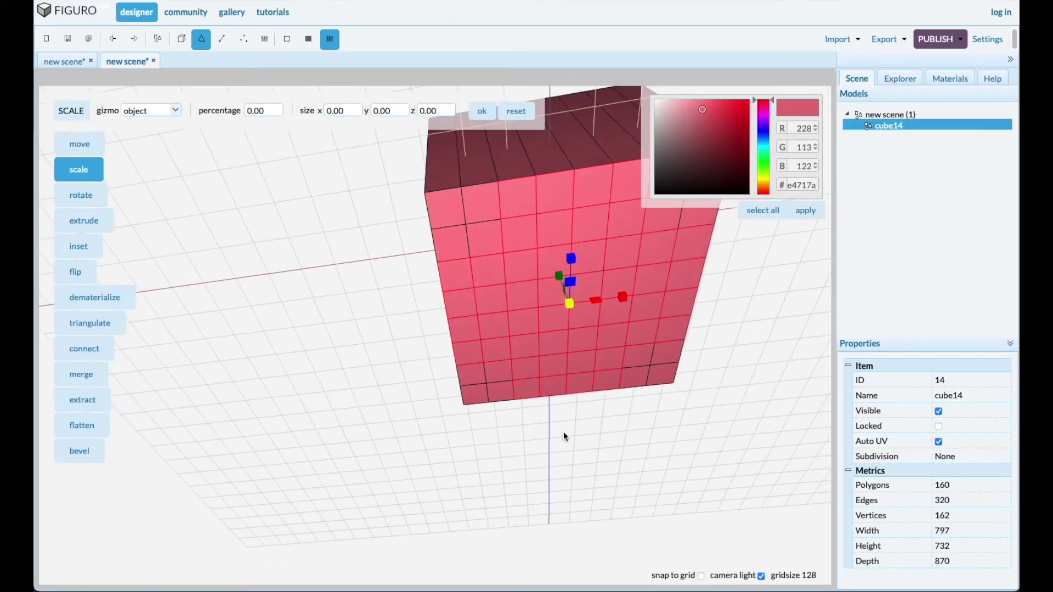
Move the selected underside polygons straight up to near the top face, leaving four tapered legs at the corners
{"action": "left_click_drag", "start_coordinate": [723, 364], "coordinate": [662, 424]}
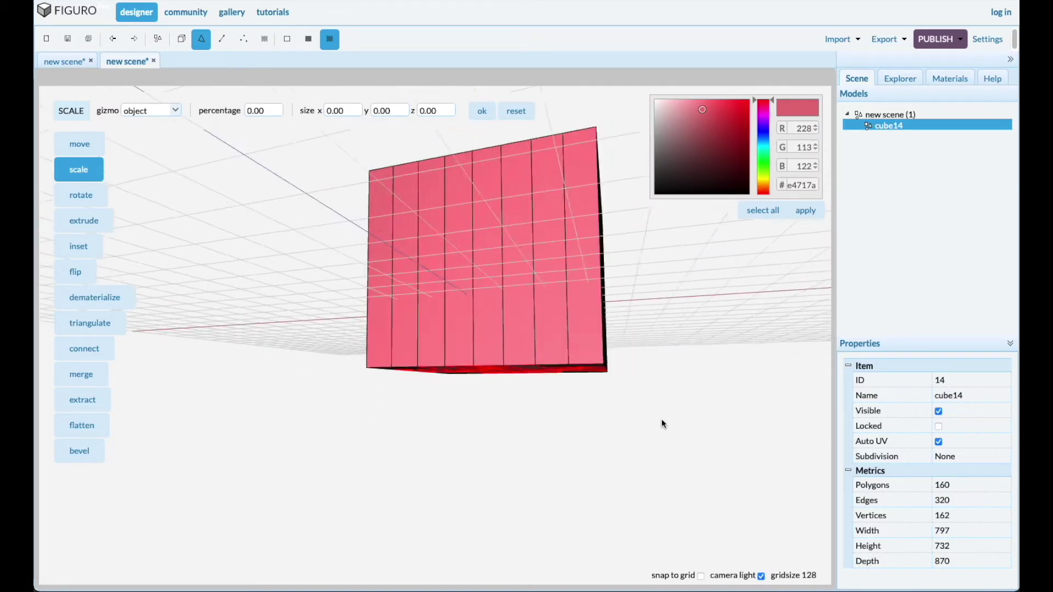
{"action": "mouse_move", "coordinate": [669, 402]}
{"action": "left_mouse_down"}
{"action": "mouse_move", "coordinate": [675, 365]}
{"action": "mouse_move", "coordinate": [669, 402]}
{"action": "left_mouse_up"}
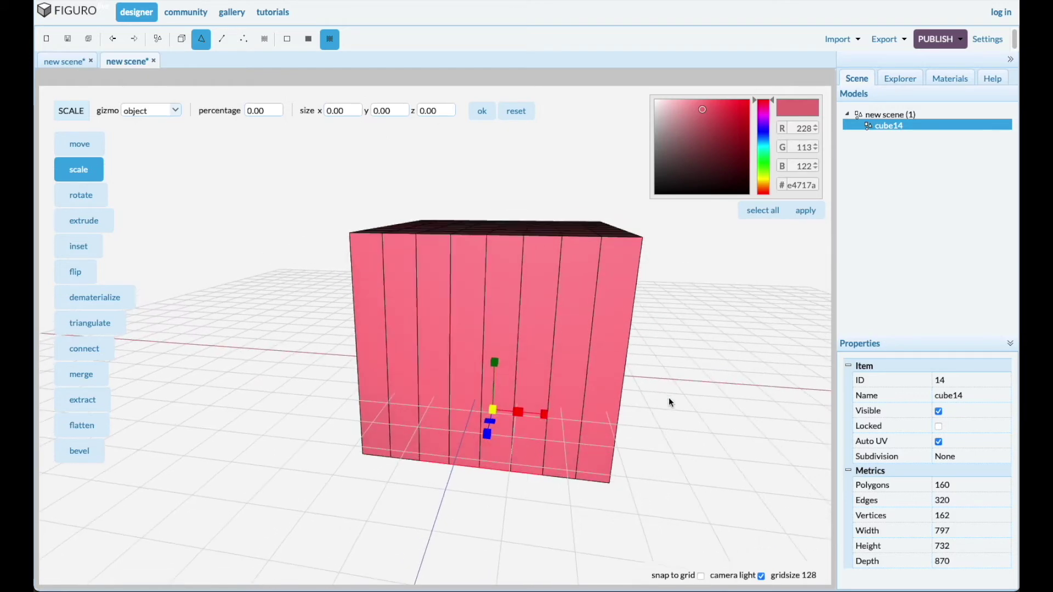
{"action": "left_click", "coordinate": [94, 145]}
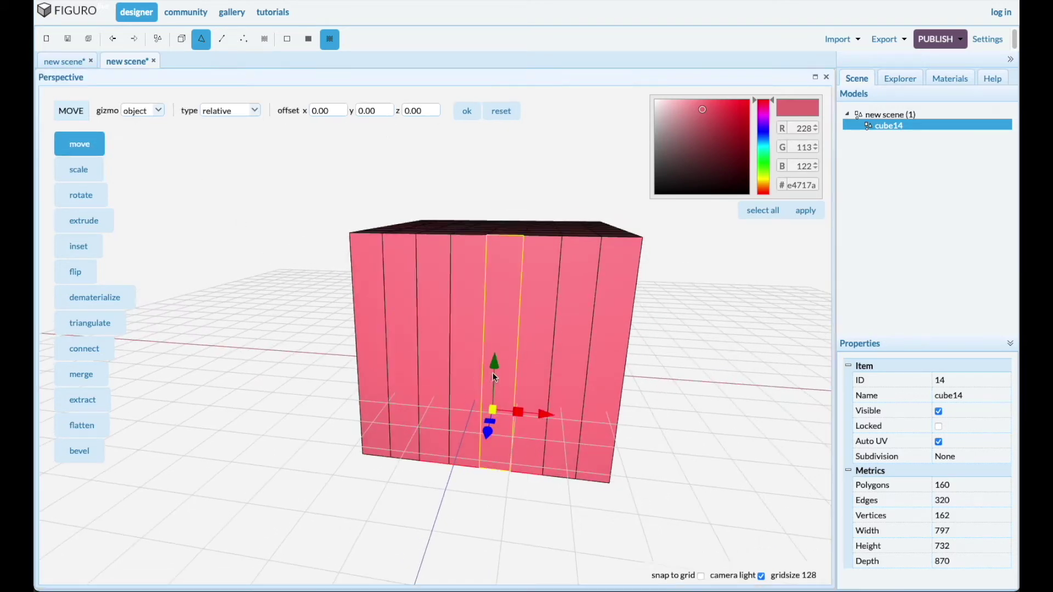
{"action": "left_click_drag", "start_coordinate": [494, 369], "coordinate": [495, 210]}
{"action": "left_click_drag", "start_coordinate": [437, 371], "coordinate": [470, 412]}
{"action": "right_click_drag", "start_coordinate": [489, 412], "coordinate": [453, 421]}
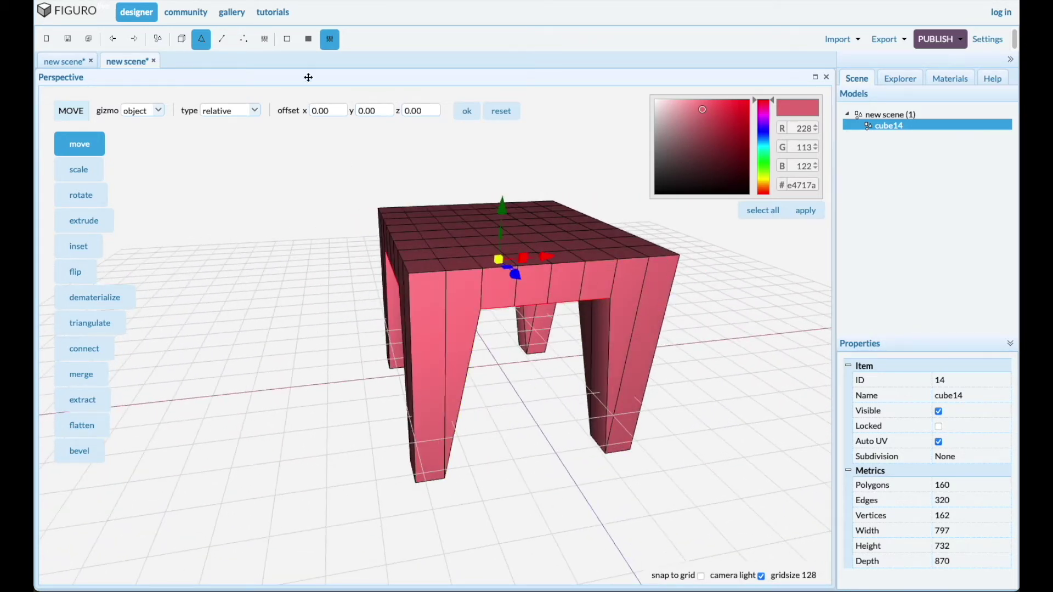
Optimize the geometry of the tapered-leg table in object mode
{"action": "left_click", "coordinate": [181, 38]}
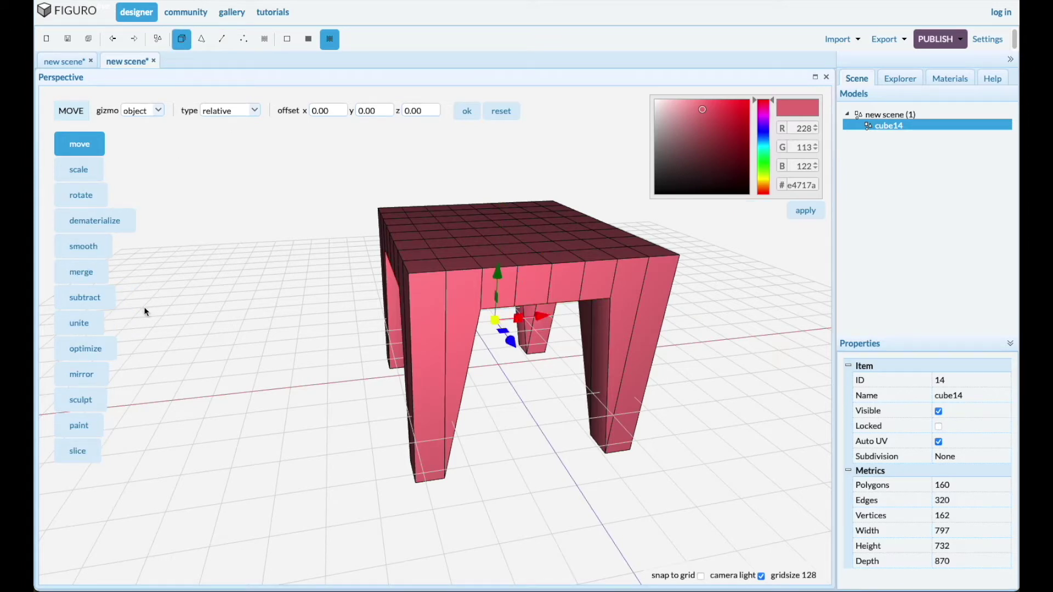
{"action": "left_click", "coordinate": [92, 349]}
{"action": "right_click_drag", "start_coordinate": [314, 275], "coordinate": [353, 228]}
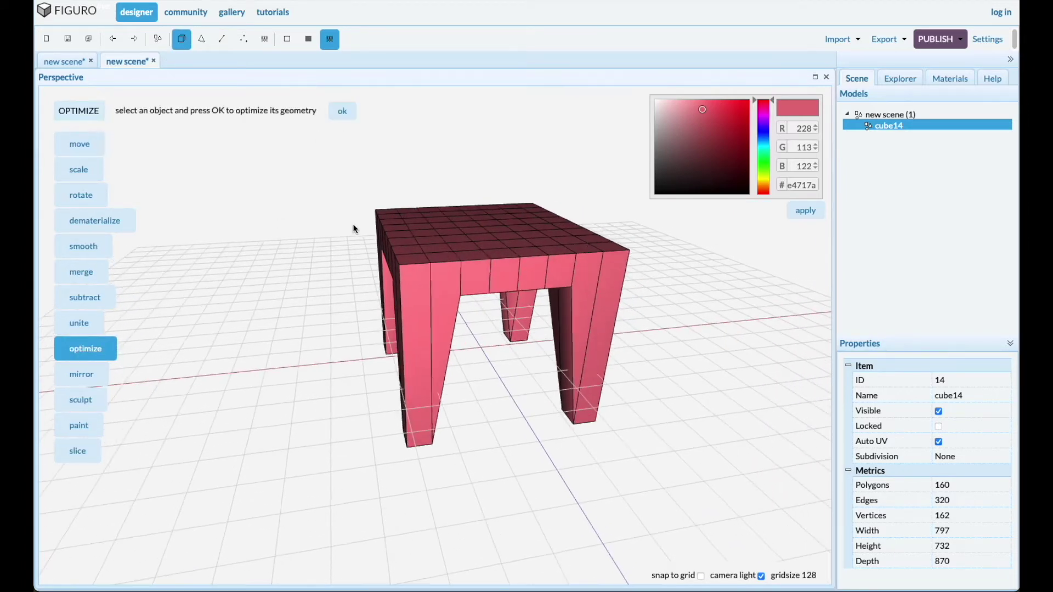
{"action": "right_click_drag", "start_coordinate": [320, 292], "coordinate": [322, 299]}
{"action": "left_click", "coordinate": [344, 111]}
{"action": "mouse_move", "coordinate": [307, 392]}
{"action": "right_mouse_down"}
{"action": "mouse_move", "coordinate": [306, 378]}
{"action": "mouse_move", "coordinate": [324, 368]}
{"action": "mouse_move", "coordinate": [294, 383]}
{"action": "right_mouse_up"}
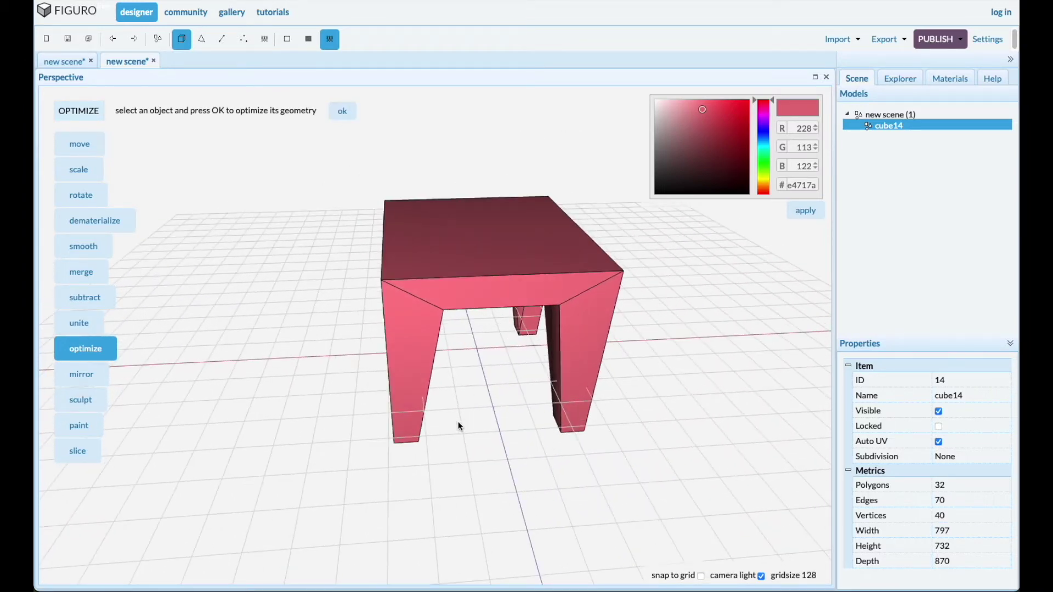
{"action": "right_click_drag", "start_coordinate": [473, 420], "coordinate": [455, 403]}
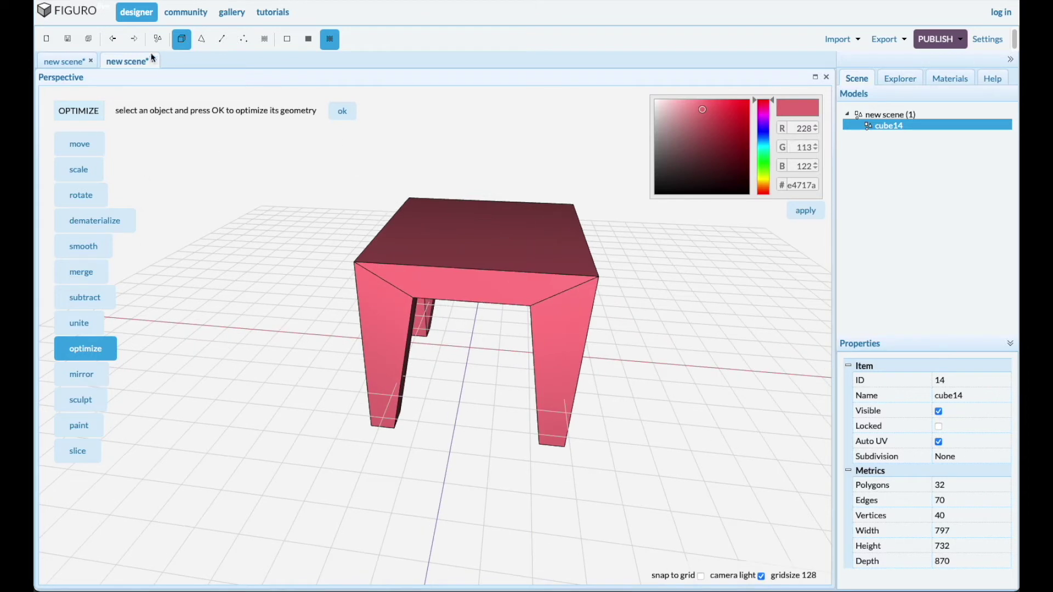
In a new scene, draw a cube about 615 by 610 with 8 x and 8 z divisions and scale its height to about 87
{"action": "left_click", "coordinate": [47, 38]}
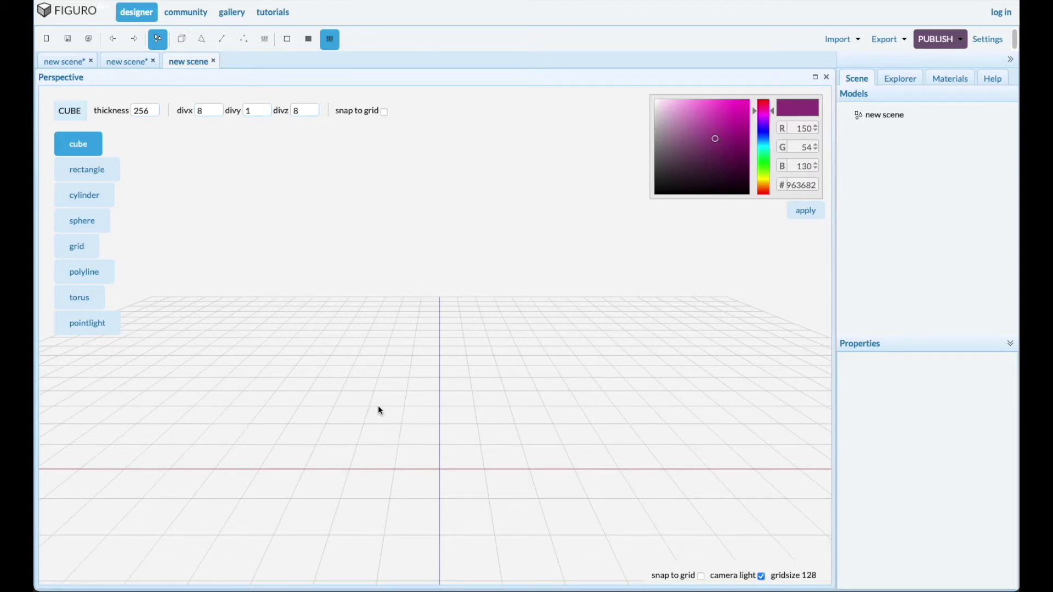
{"action": "left_click_drag", "start_coordinate": [364, 400], "coordinate": [571, 508]}
{"action": "left_click", "coordinate": [883, 126]}
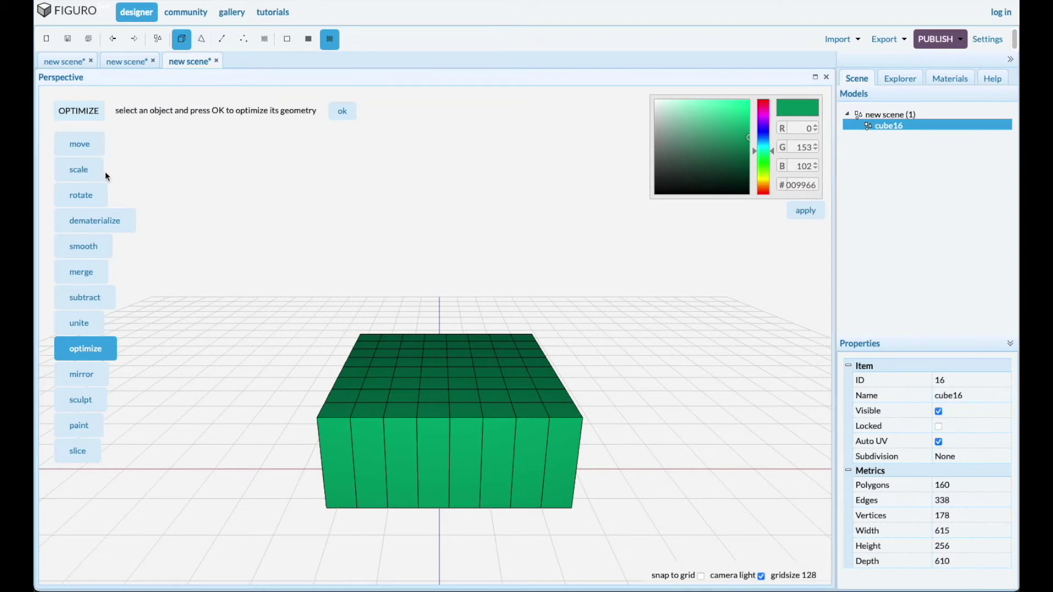
{"action": "left_click", "coordinate": [82, 171]}
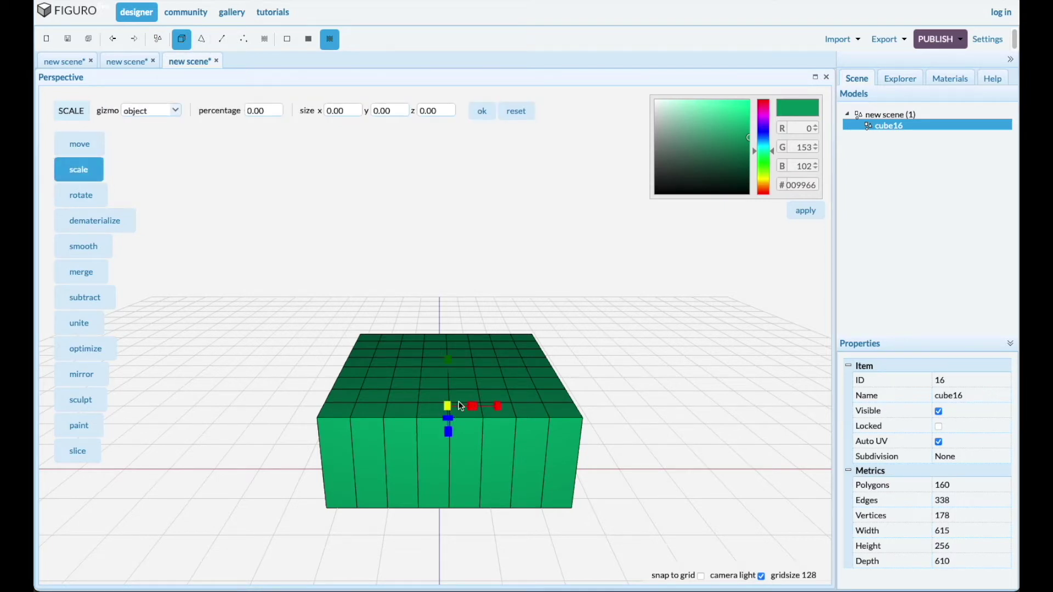
{"action": "left_click_drag", "start_coordinate": [449, 366], "coordinate": [447, 388]}
Select the four corner polygons on the underside of the flat slab in polygon mode
{"action": "left_click_drag", "start_coordinate": [461, 522], "coordinate": [464, 469]}
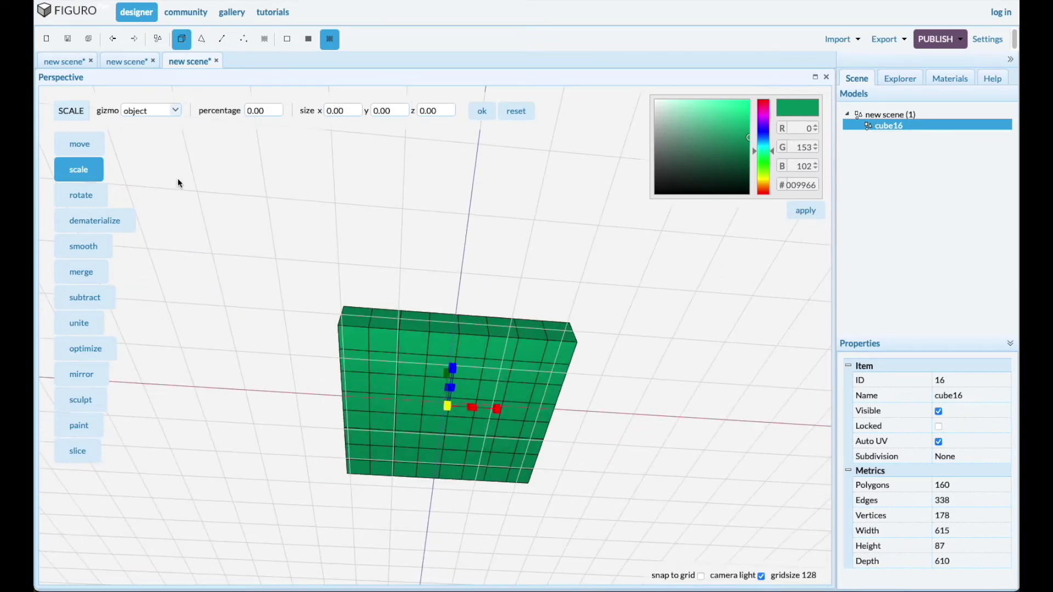
{"action": "left_click", "coordinate": [200, 41]}
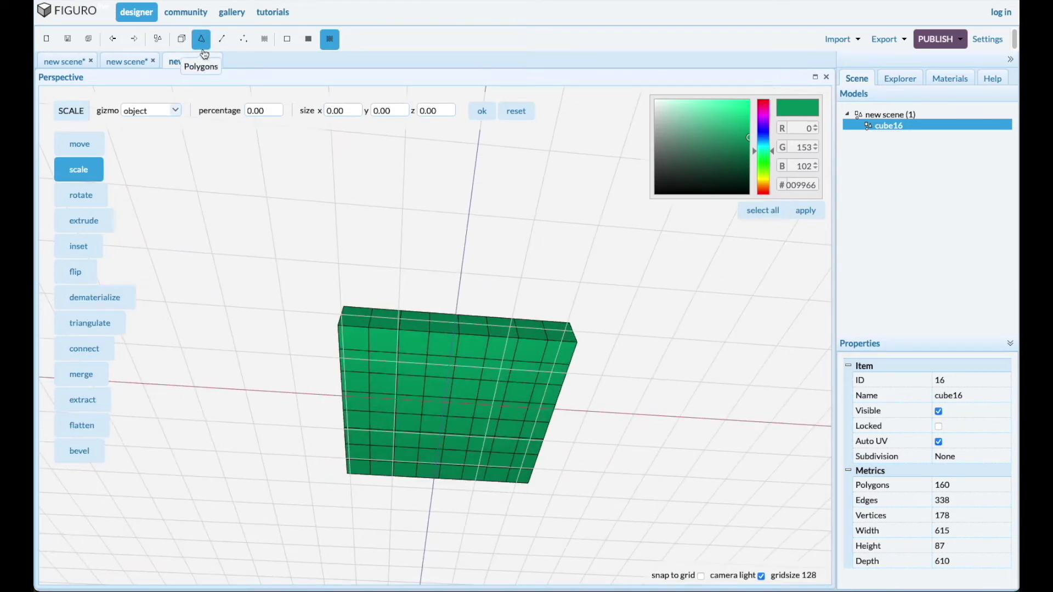
{"action": "left_click", "coordinate": [359, 344]}
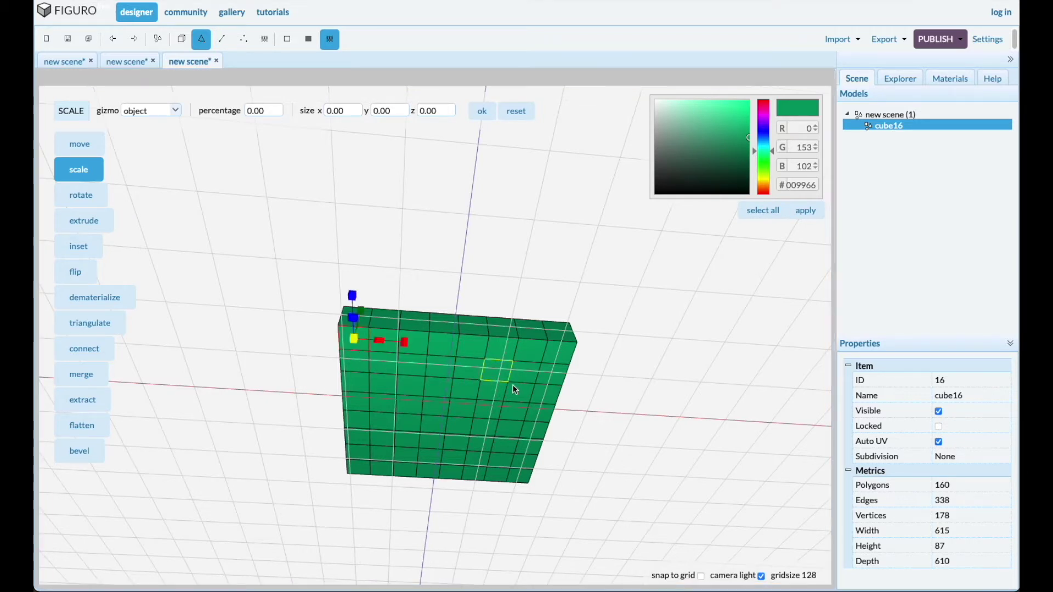
{"action": "left_click", "coordinate": [558, 354]}
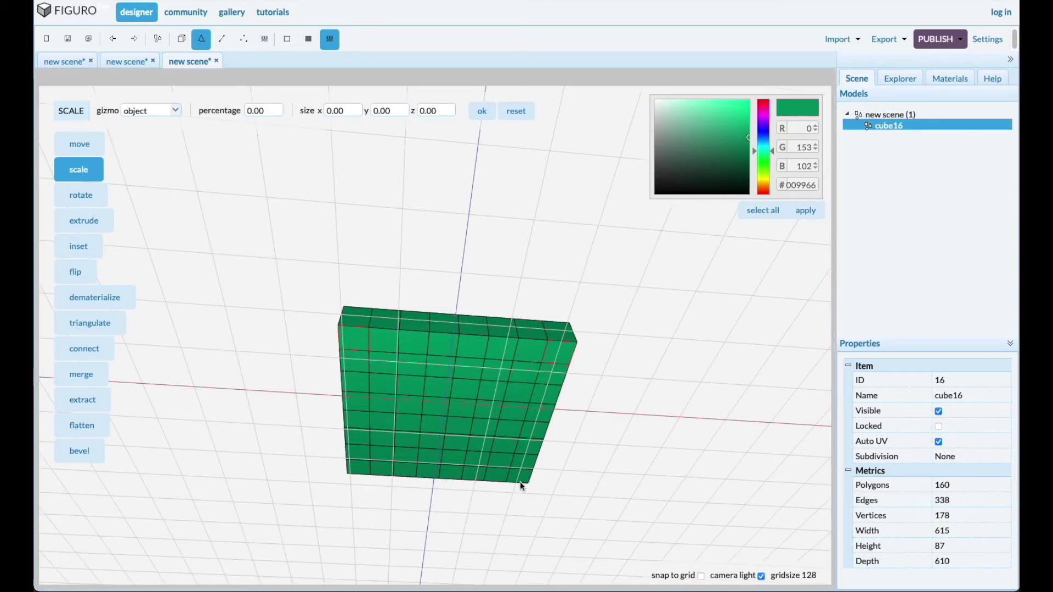
{"action": "left_click", "coordinate": [361, 471]}
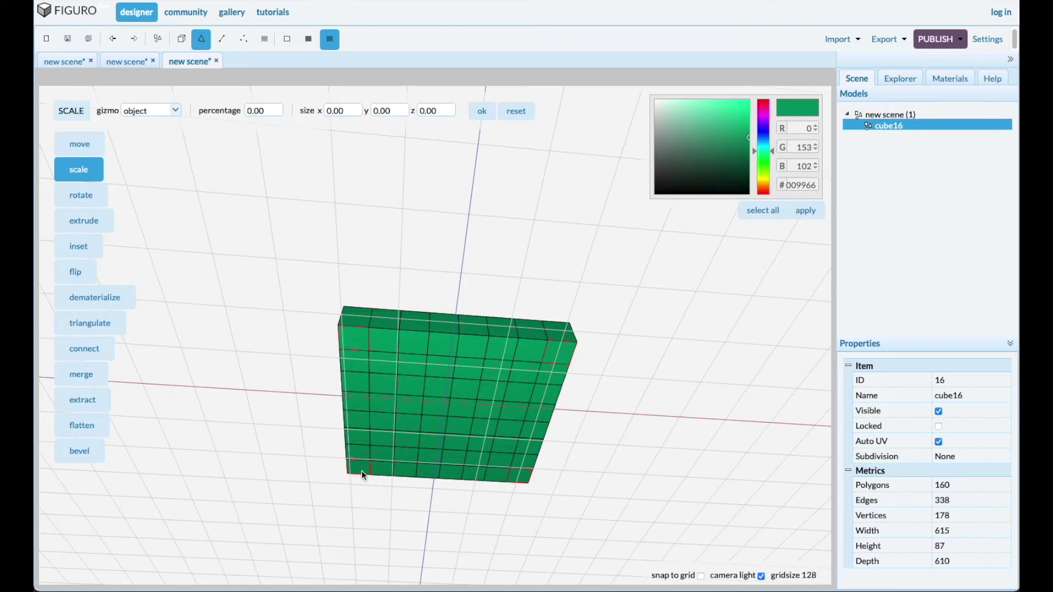
Extrude the four corner polygons individually by 512 units to form straight table legs
{"action": "left_click_drag", "start_coordinate": [663, 360], "coordinate": [635, 406]}
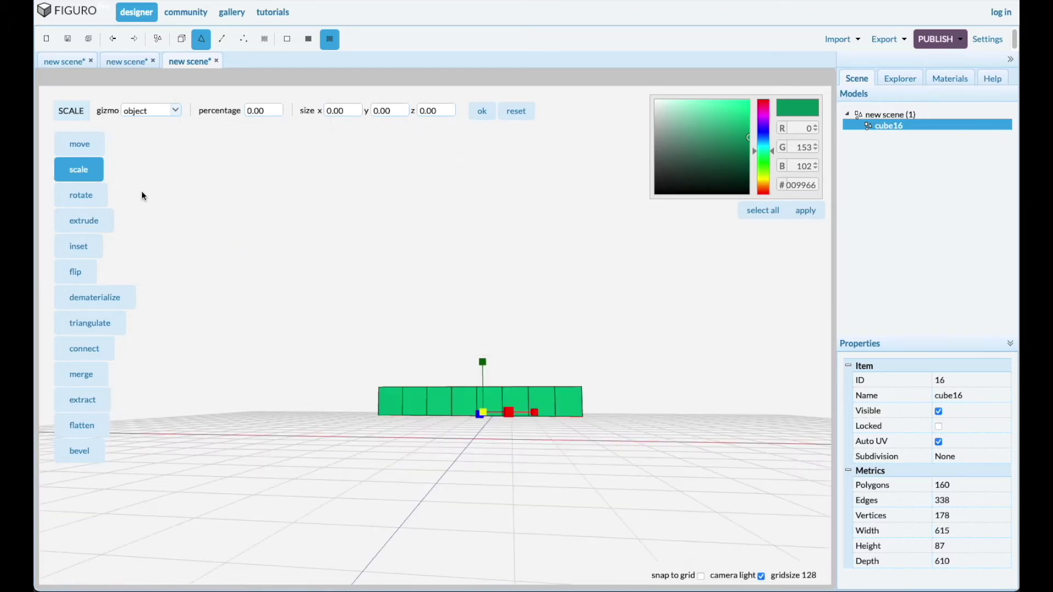
{"action": "left_click", "coordinate": [85, 220]}
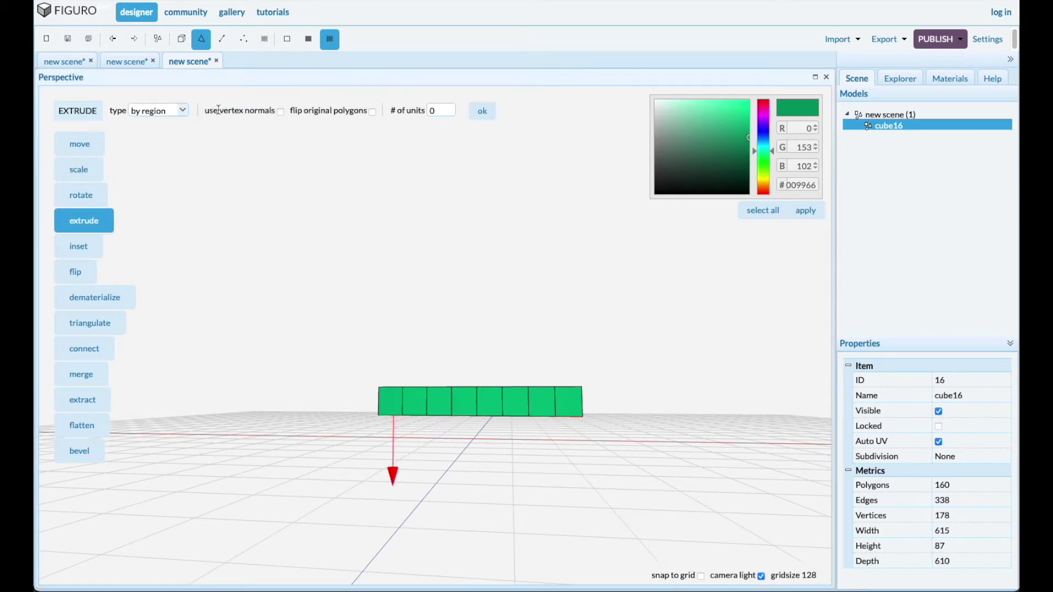
{"action": "left_click", "coordinate": [181, 111]}
{"action": "left_click", "coordinate": [152, 139]}
{"action": "left_click", "coordinate": [447, 111]}
{"action": "type", "text": "512"}
{"action": "left_click", "coordinate": [483, 111]}
Optimize the geometry of the straight-legged table in object mode
{"action": "scroll", "coordinate": [466, 298], "scroll_direction": "down", "scroll_amount": 3}
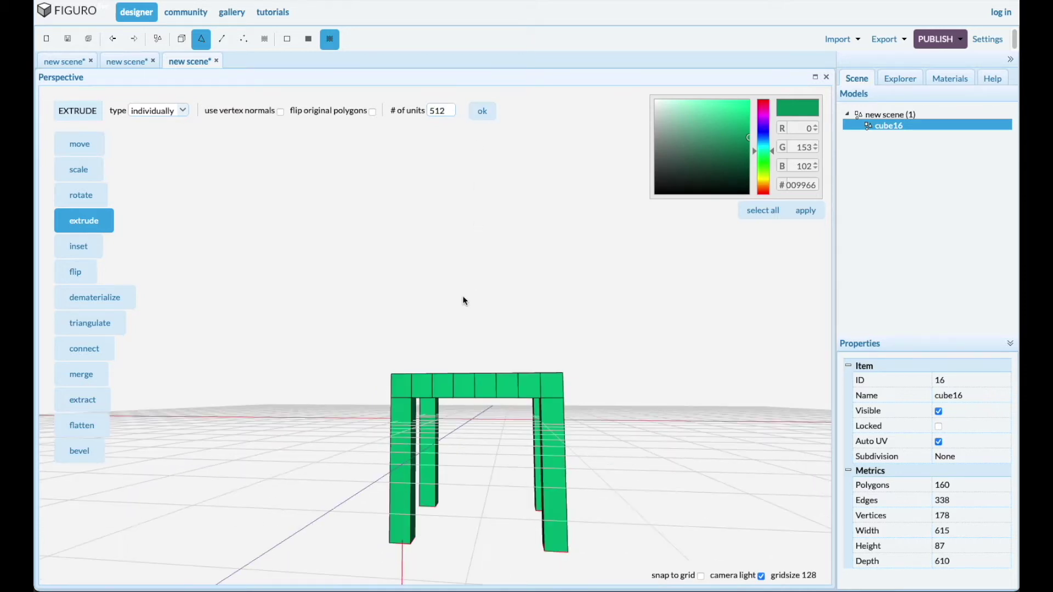
{"action": "left_click_drag", "start_coordinate": [597, 387], "coordinate": [617, 403]}
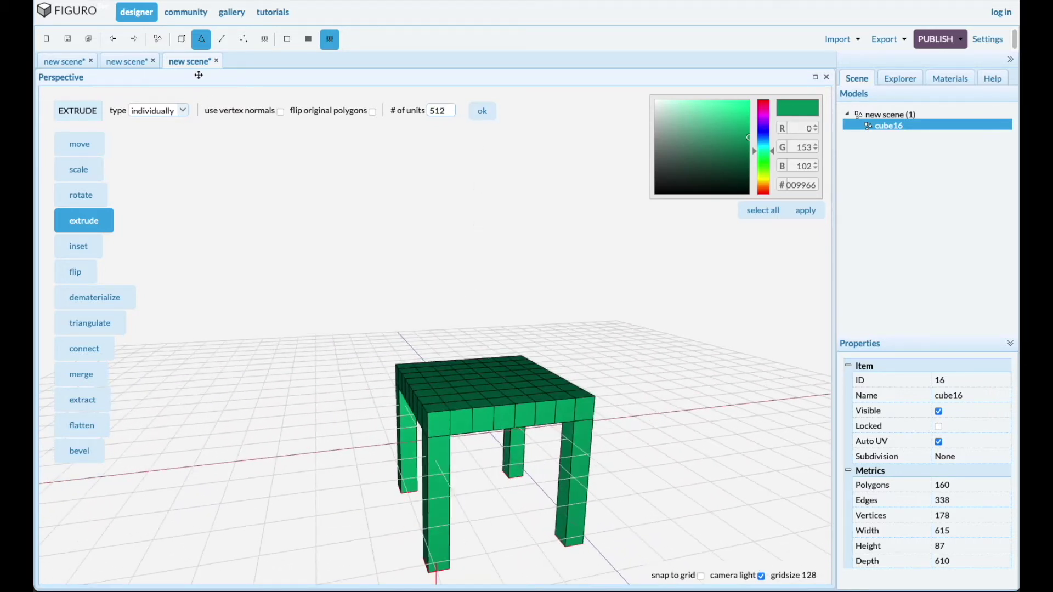
{"action": "left_click", "coordinate": [183, 40]}
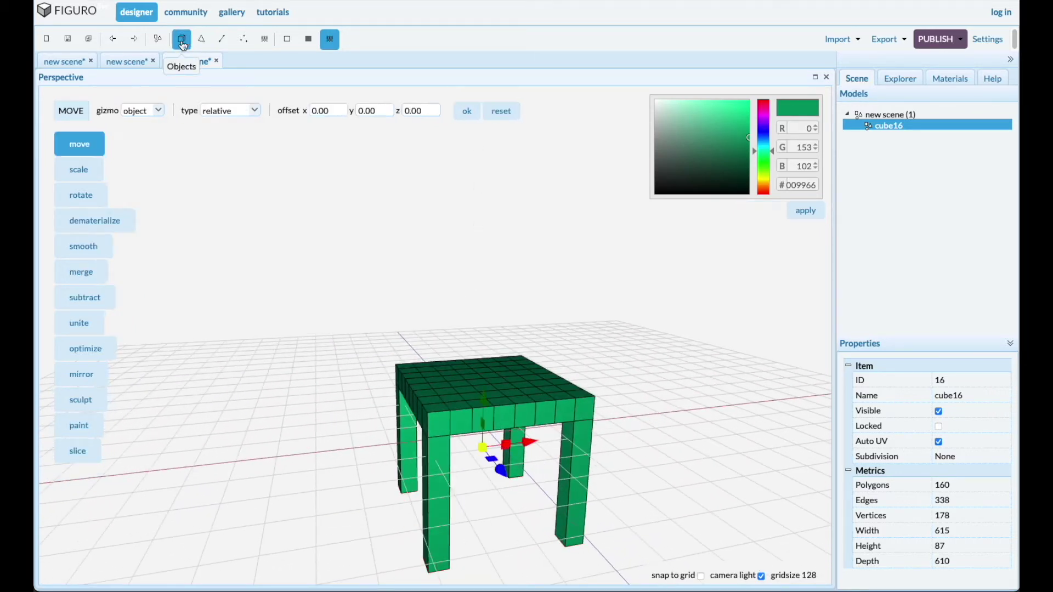
{"action": "left_click", "coordinate": [91, 349]}
{"action": "left_click", "coordinate": [342, 112]}
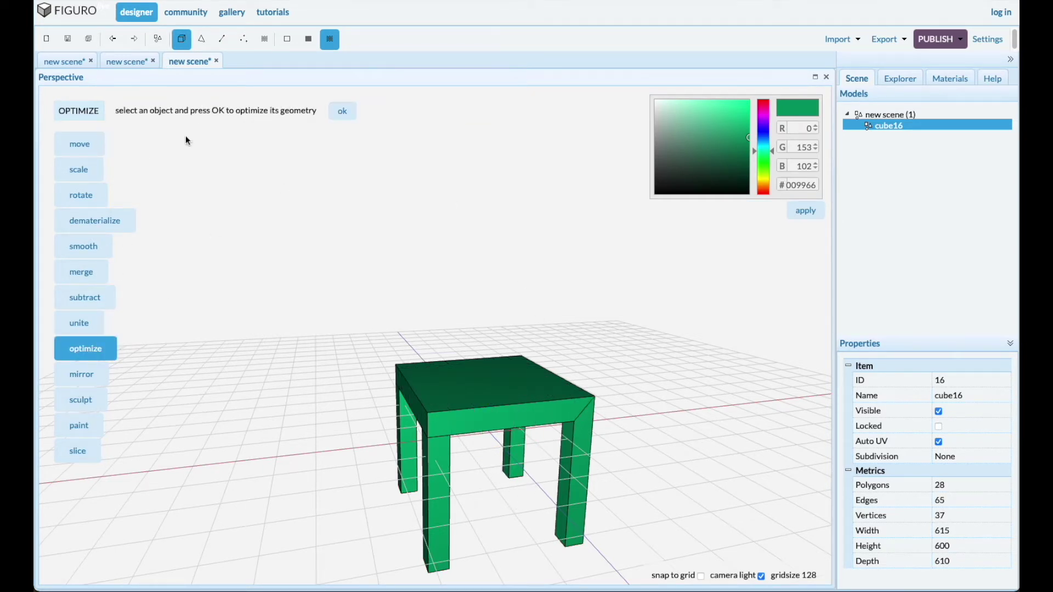
Move the straight-legged table onto the ground grid with the place-on-grid type
{"action": "left_click", "coordinate": [90, 150]}
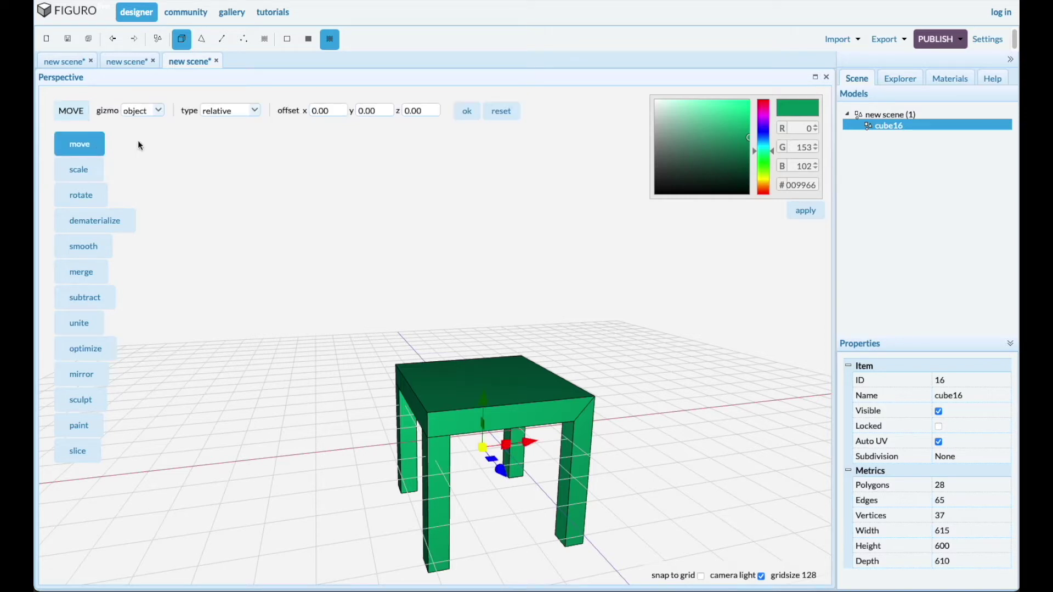
{"action": "left_click", "coordinate": [254, 110]}
{"action": "left_click", "coordinate": [227, 153]}
{"action": "left_click", "coordinate": [467, 111]}
{"action": "left_click_drag", "start_coordinate": [389, 370], "coordinate": [307, 327]}
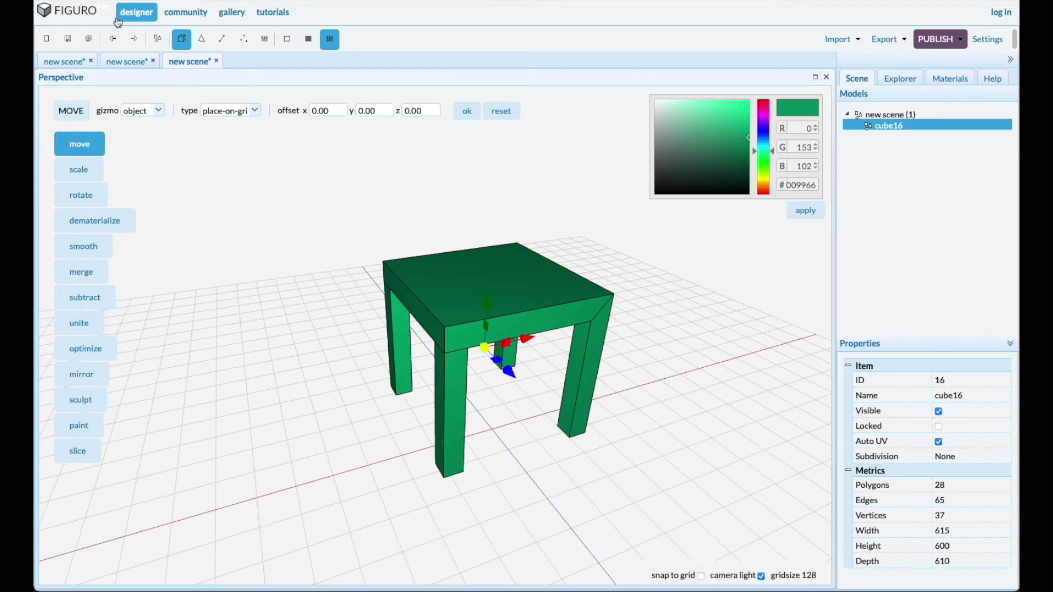
In a new scene, draw a grid-snapped cube 768 by 768 and 256 thick, with 1 division in x, y and z
{"action": "left_click", "coordinate": [47, 42]}
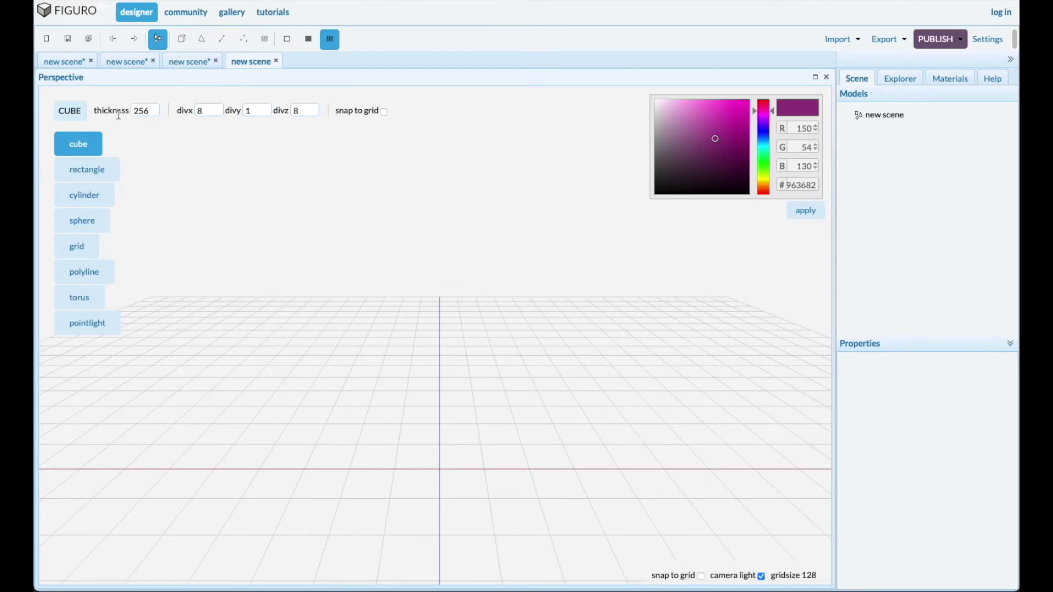
{"action": "double_click", "coordinate": [211, 111]}
{"action": "type", "text": "1"}
{"action": "key", "text": "Tab"}
{"action": "key", "text": "Tab"}
{"action": "type", "text": "1"}
{"action": "left_click", "coordinate": [384, 112]}
{"action": "mouse_move", "coordinate": [335, 405]}
{"action": "left_mouse_down"}
{"action": "mouse_move", "coordinate": [337, 421]}
{"action": "mouse_move", "coordinate": [617, 564]}
{"action": "left_mouse_up"}
{"action": "scroll", "coordinate": [574, 432], "scroll_direction": "down", "scroll_amount": 5}
{"action": "middle_click_drag", "start_coordinate": [729, 483], "coordinate": [551, 461]}
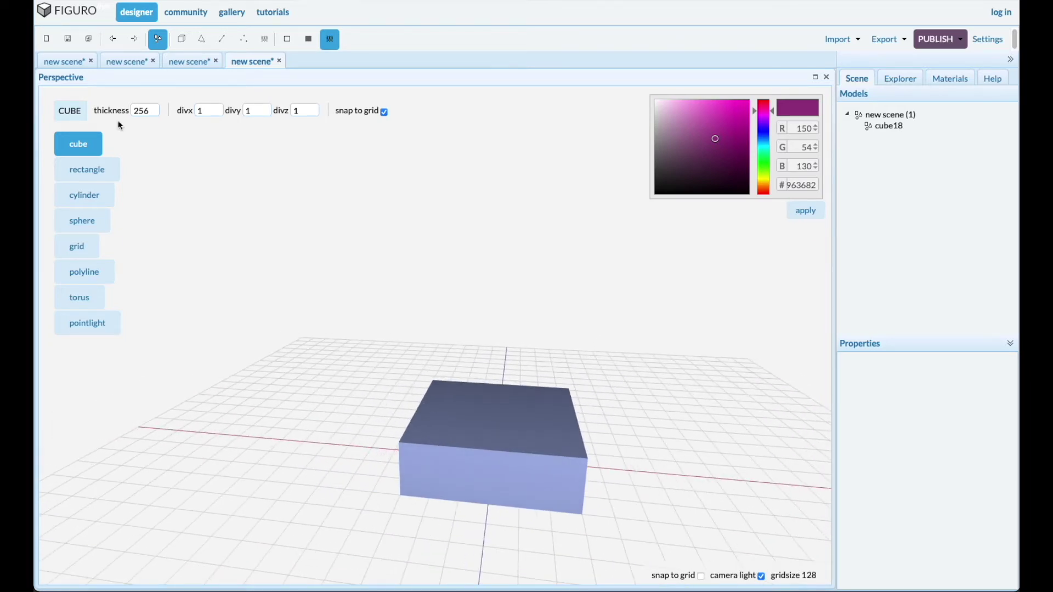
Select the 768 by 768 cube and move it along the x axis, away from the centre of the grid
{"action": "left_click", "coordinate": [888, 127]}
{"action": "left_click_drag", "start_coordinate": [551, 446], "coordinate": [723, 443]}
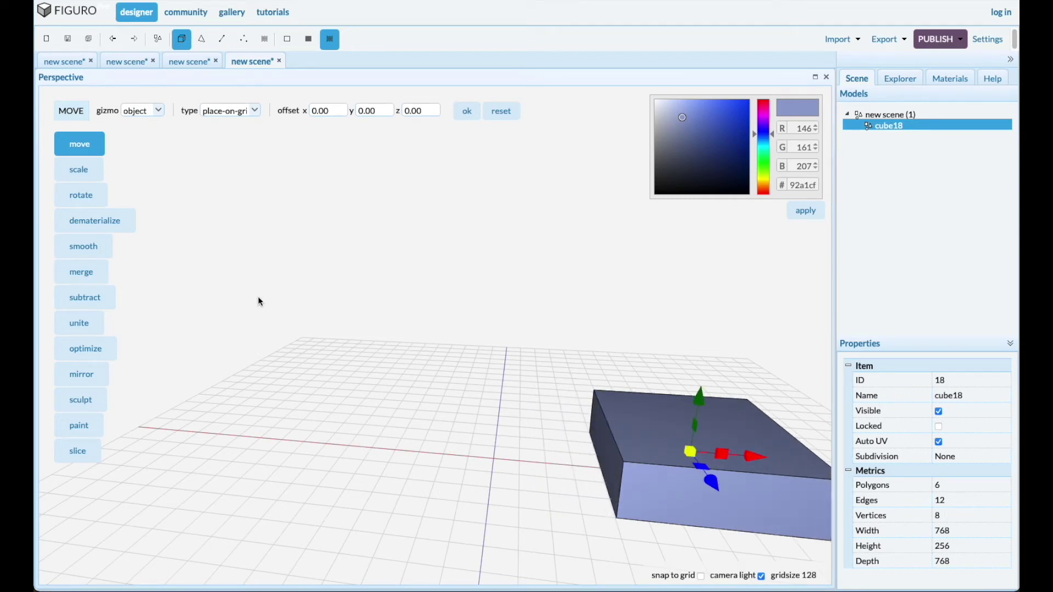
{"action": "scroll", "coordinate": [538, 432], "scroll_direction": "up", "scroll_amount": 1}
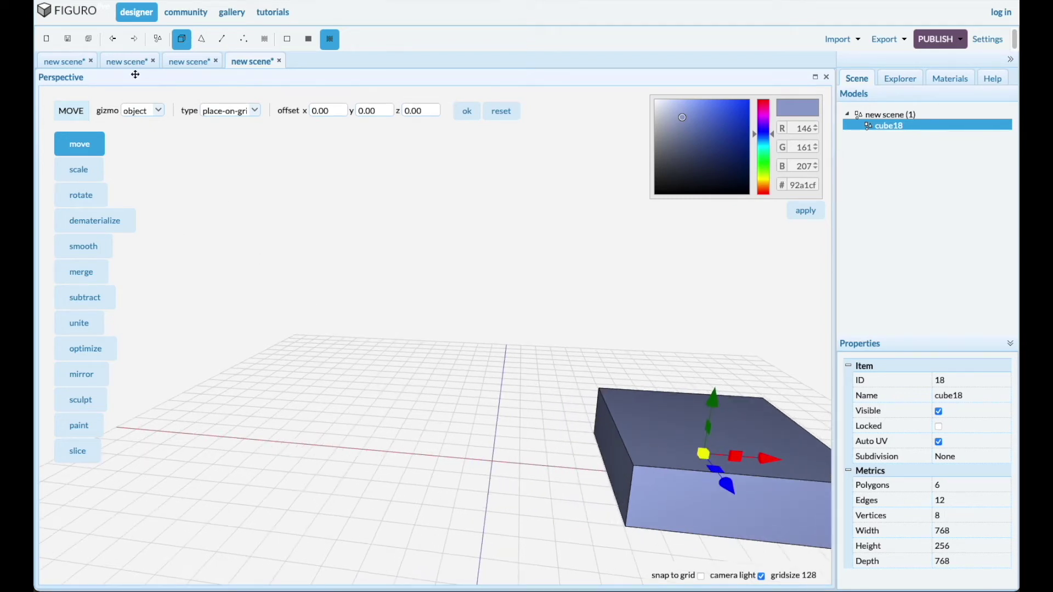
Draw a grid-snapped cube 128 by 128 and 256 thick behind the x axis as the first table leg
{"action": "left_click", "coordinate": [159, 39]}
{"action": "scroll", "coordinate": [459, 417], "scroll_direction": "up", "scroll_amount": 2}
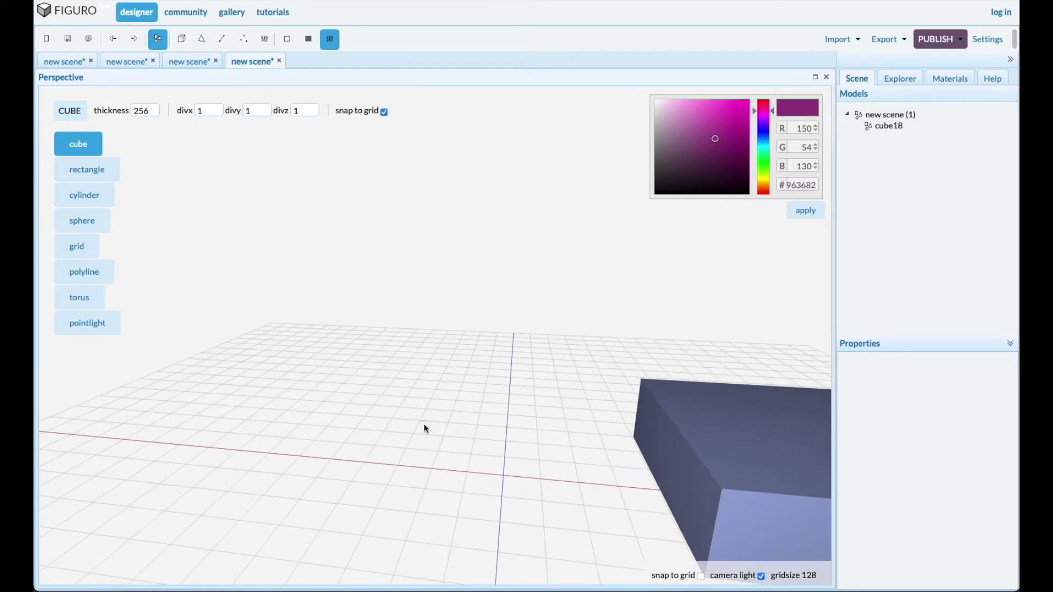
{"action": "left_click", "coordinate": [446, 437]}
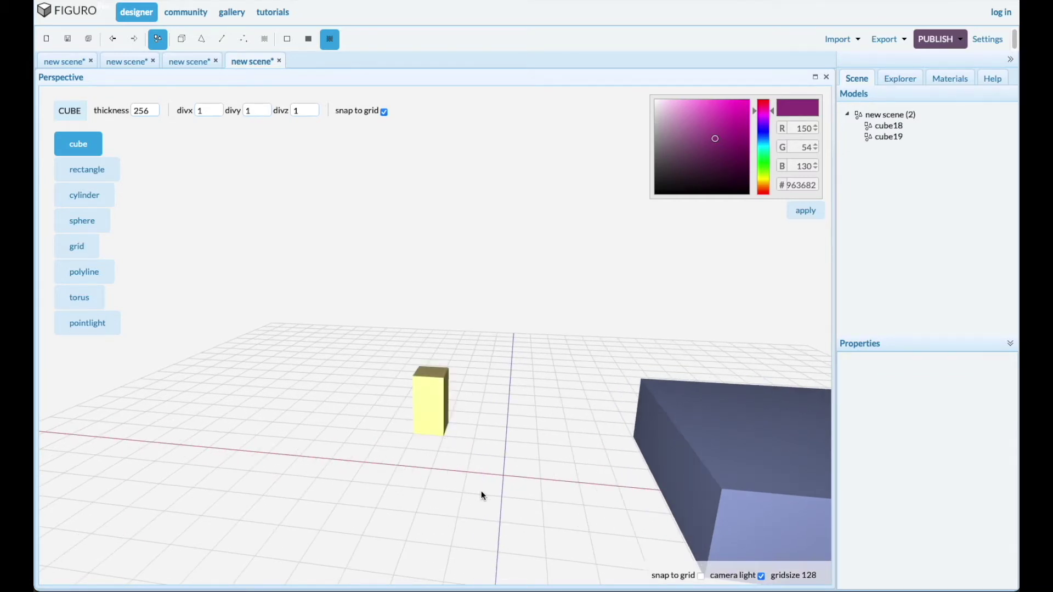
{"action": "left_click_drag", "start_coordinate": [391, 465], "coordinate": [396, 470]}
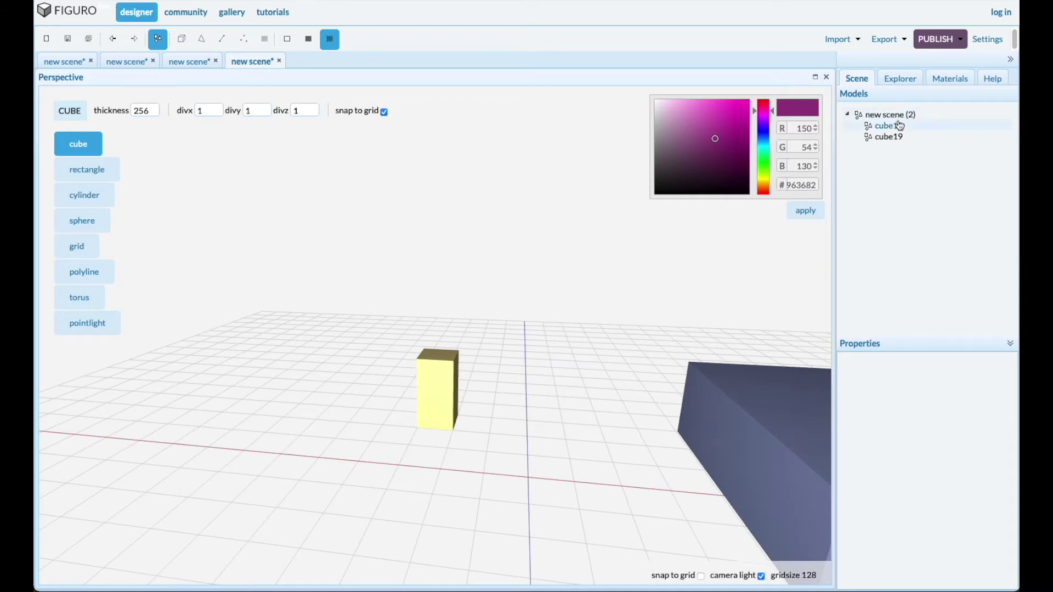
Select the top polygon of the yellow leg cube and move it by a relative y offset of 256
{"action": "left_click", "coordinate": [893, 141]}
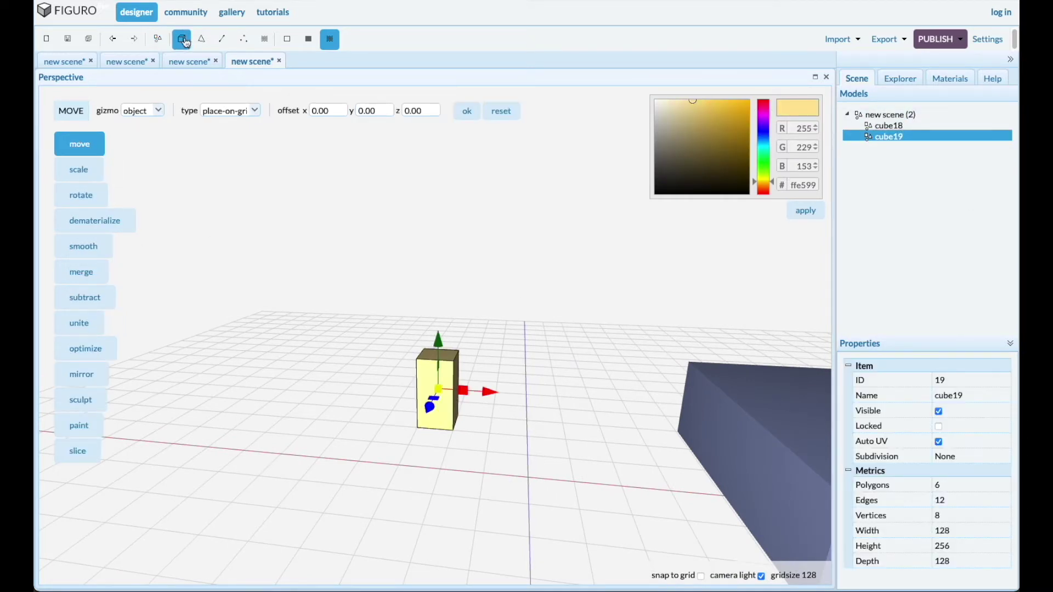
{"action": "left_click", "coordinate": [203, 40]}
{"action": "left_click", "coordinate": [439, 355]}
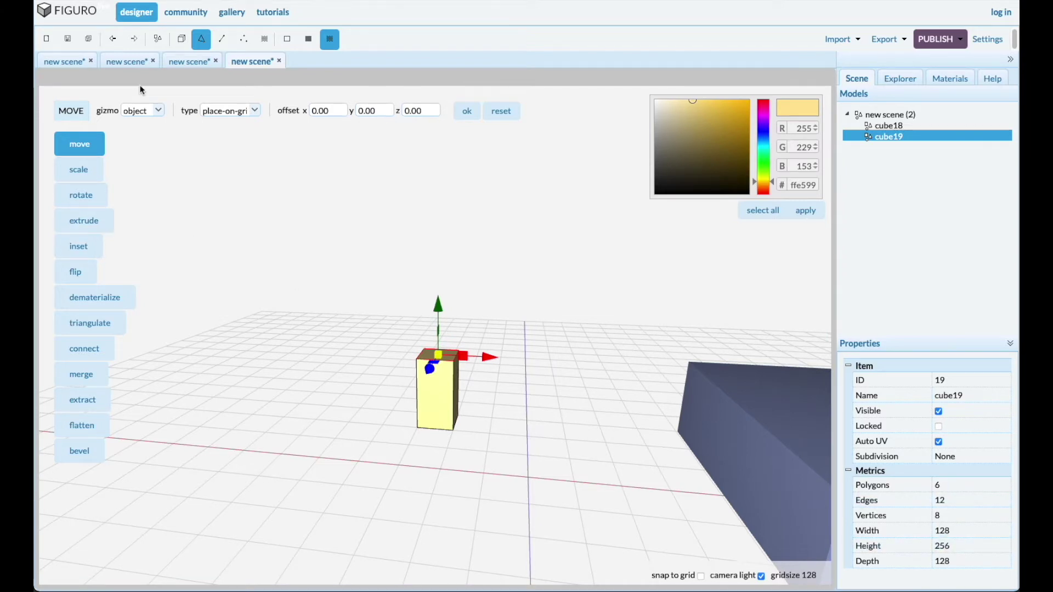
{"action": "left_click", "coordinate": [247, 111]}
{"action": "scroll", "coordinate": [235, 133], "scroll_direction": "up", "scroll_amount": 1}
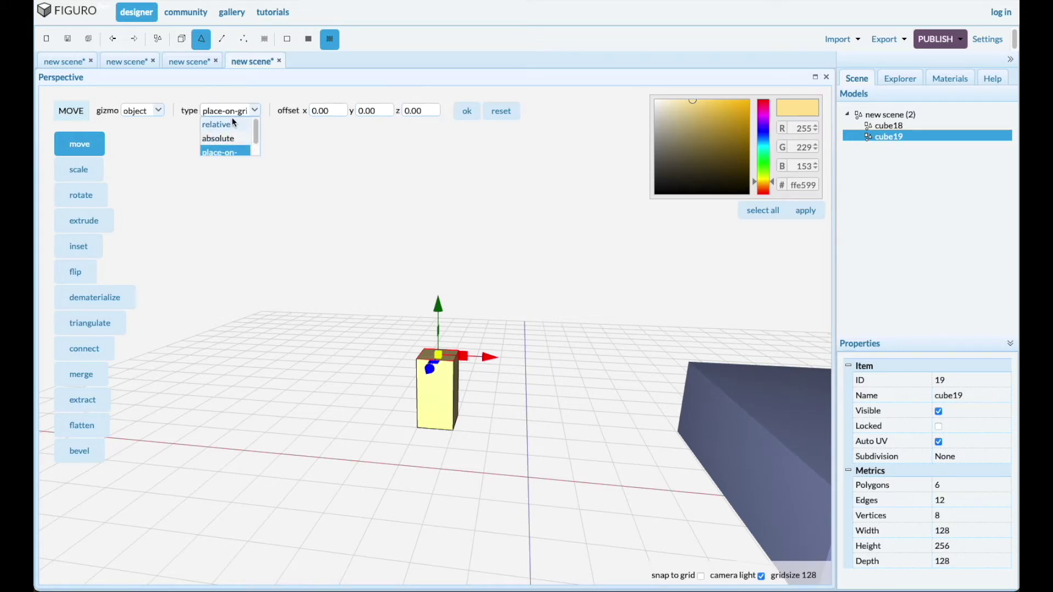
{"action": "left_click", "coordinate": [230, 121]}
{"action": "double_click", "coordinate": [384, 113]}
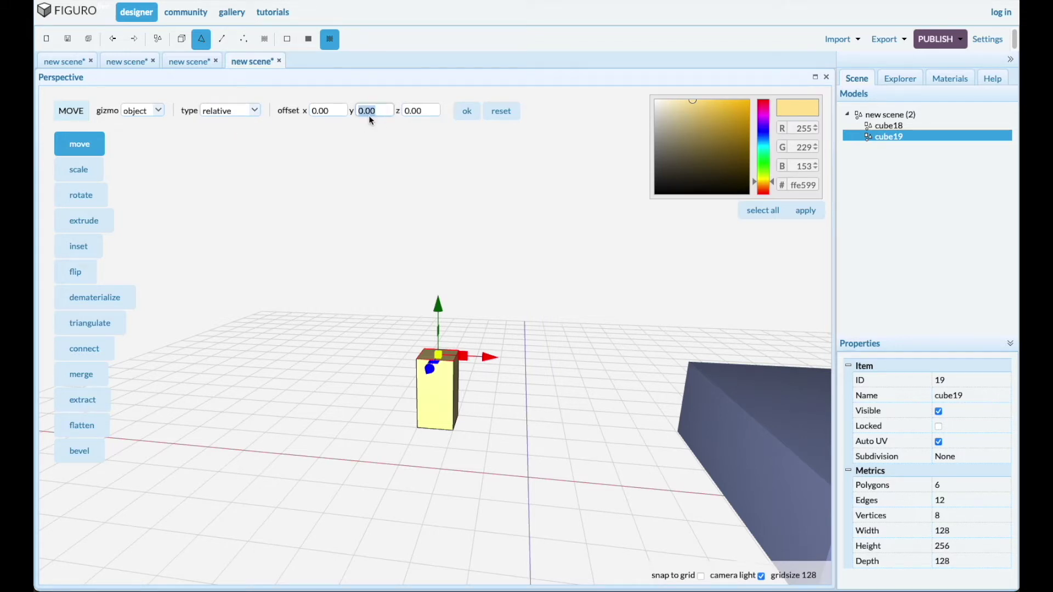
{"action": "type", "text": "256"}
{"action": "left_click", "coordinate": [471, 114]}
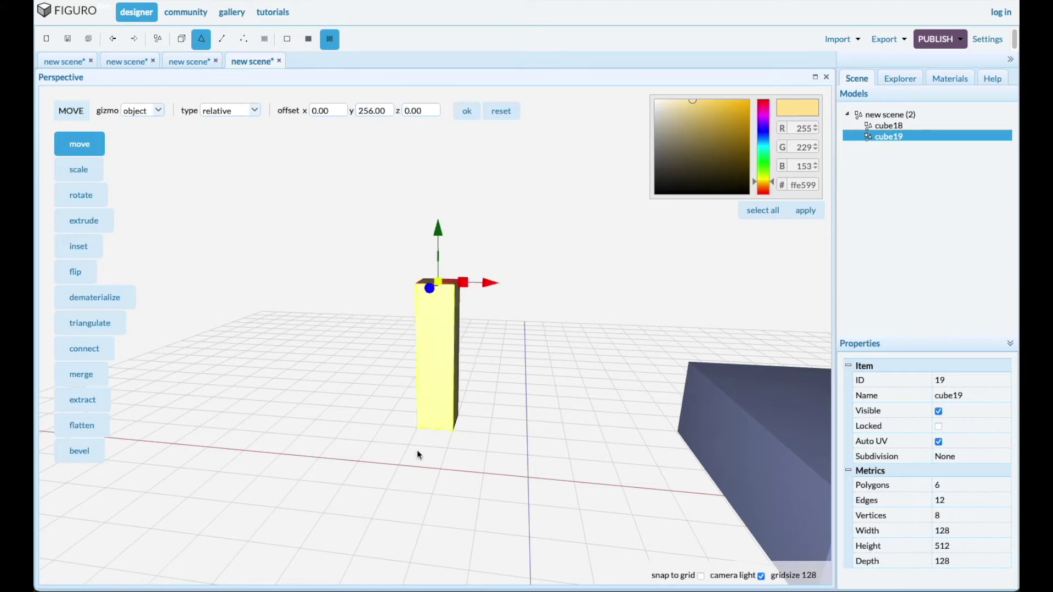
{"action": "left_click_drag", "start_coordinate": [412, 423], "coordinate": [410, 438]}
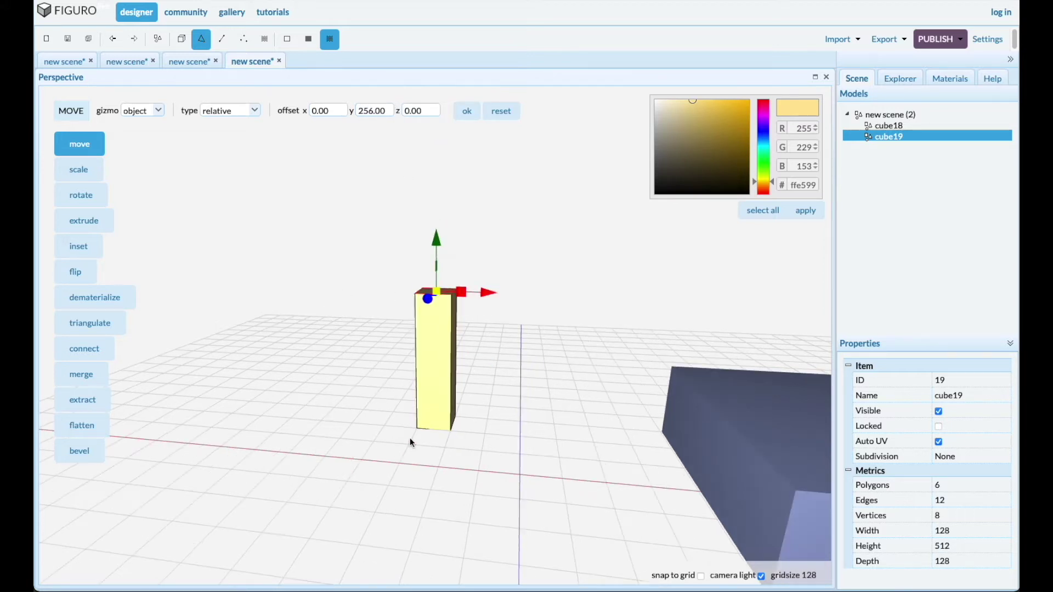
In object mode, mirror the yellow leg with the axis set to x
{"action": "left_click", "coordinate": [183, 40]}
{"action": "left_click", "coordinate": [85, 375]}
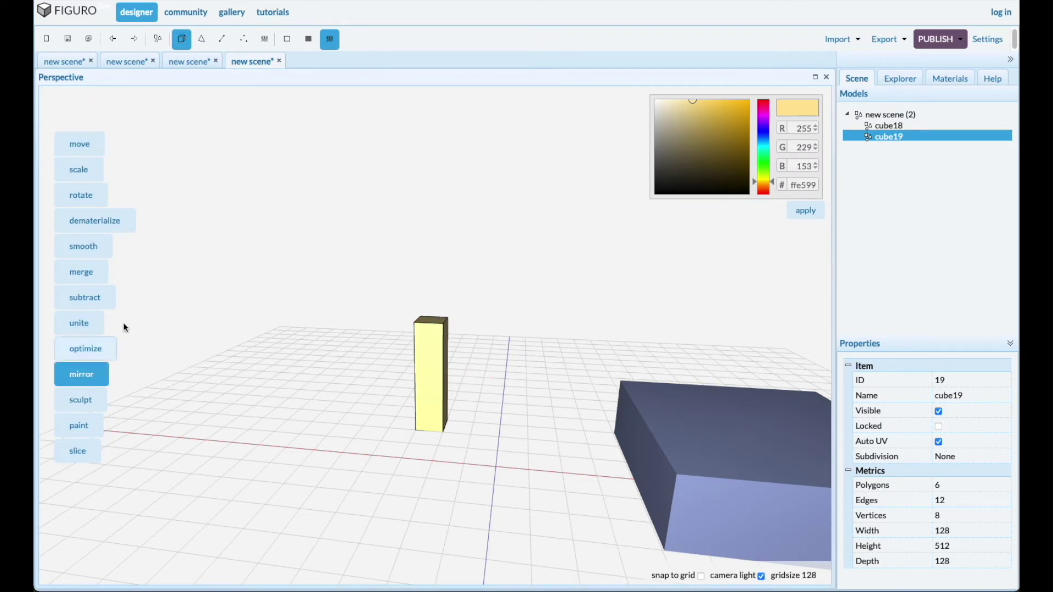
{"action": "left_click", "coordinate": [181, 112]}
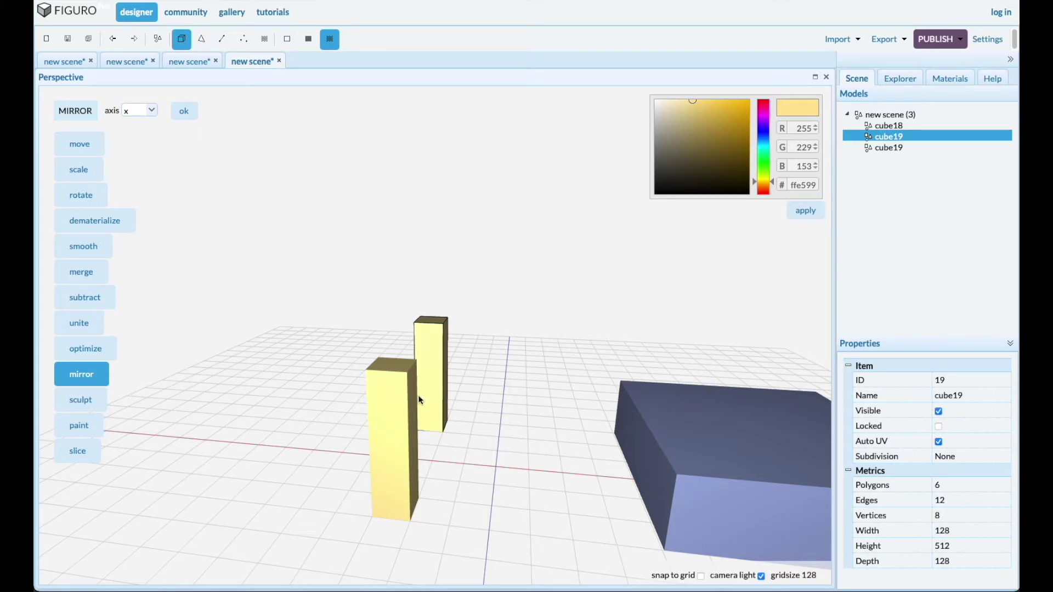
Add the mirrored leg to the selection and mirror both legs with the axis set to z
{"action": "left_click", "coordinate": [384, 468]}
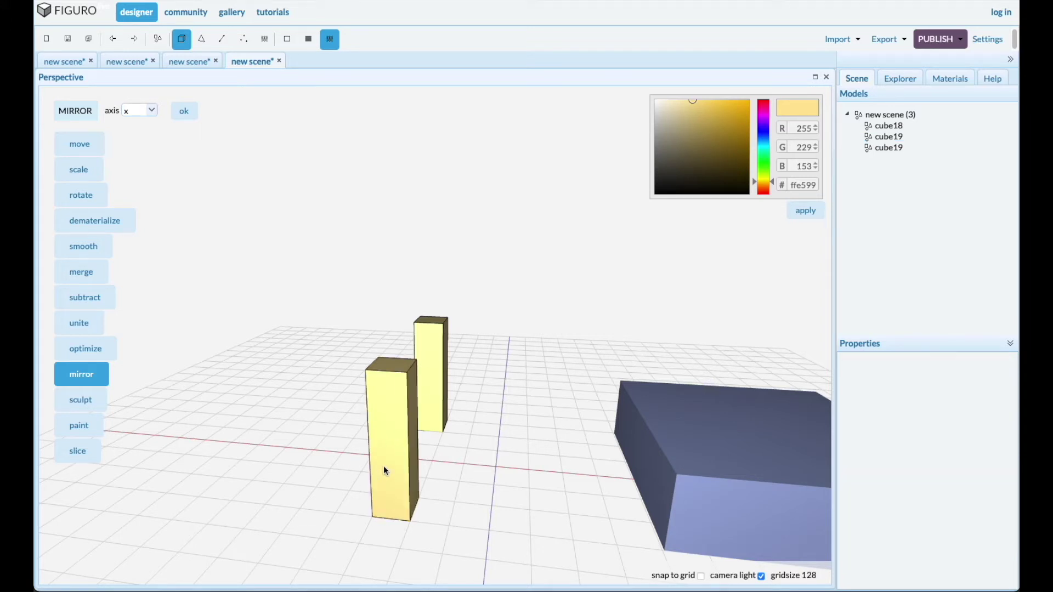
{"action": "left_click", "coordinate": [151, 111]}
{"action": "left_click", "coordinate": [135, 153]}
{"action": "left_click", "coordinate": [192, 116]}
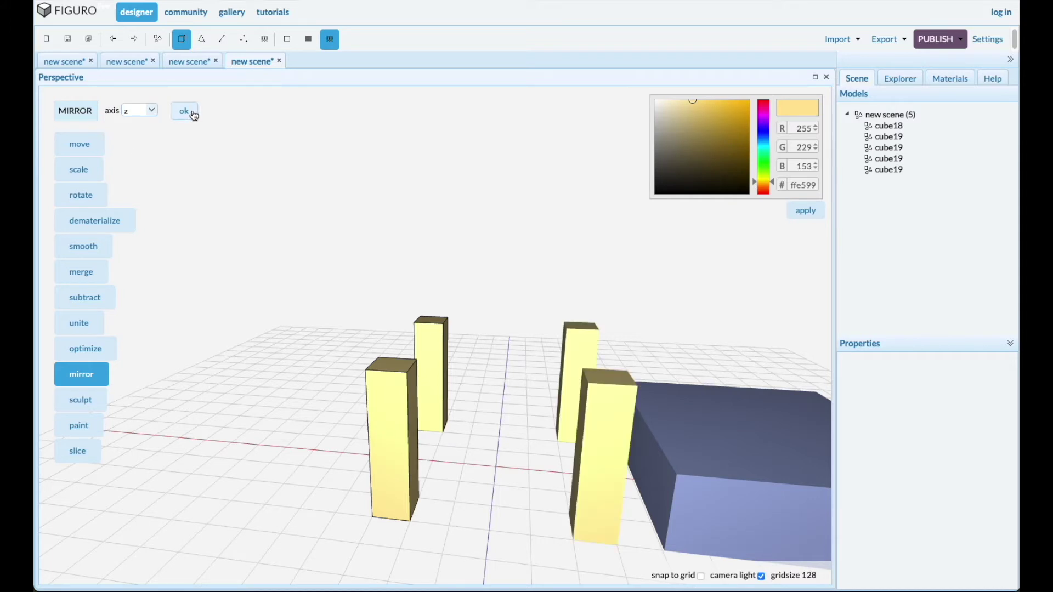
{"action": "scroll", "coordinate": [439, 388], "scroll_direction": "down", "scroll_amount": 3}
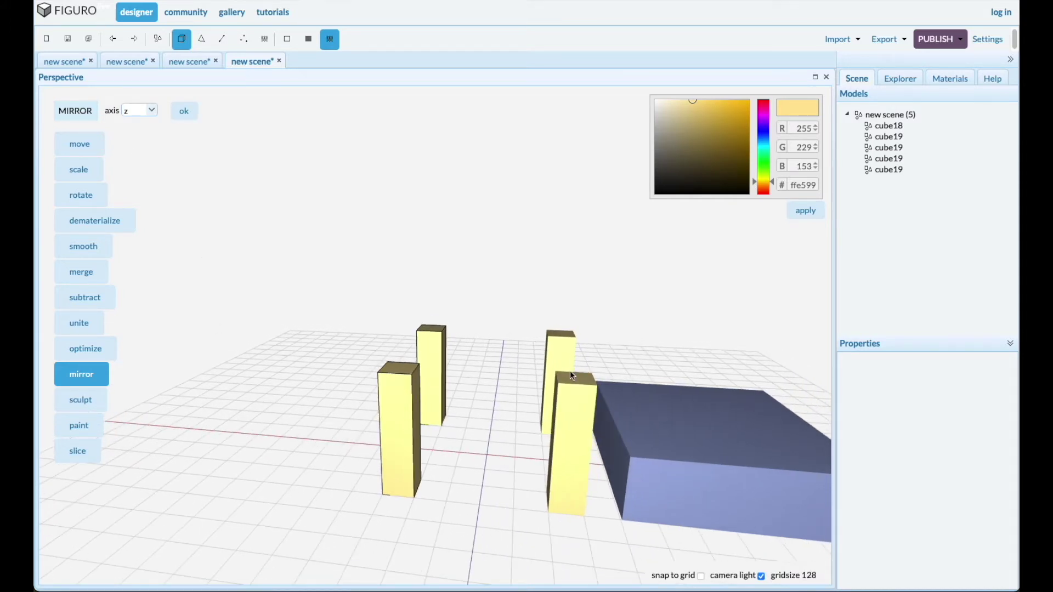
Select the blue tabletop block and move it to the origin using the absolute type with x, y and z offsets of 0
{"action": "left_click", "coordinate": [884, 127]}
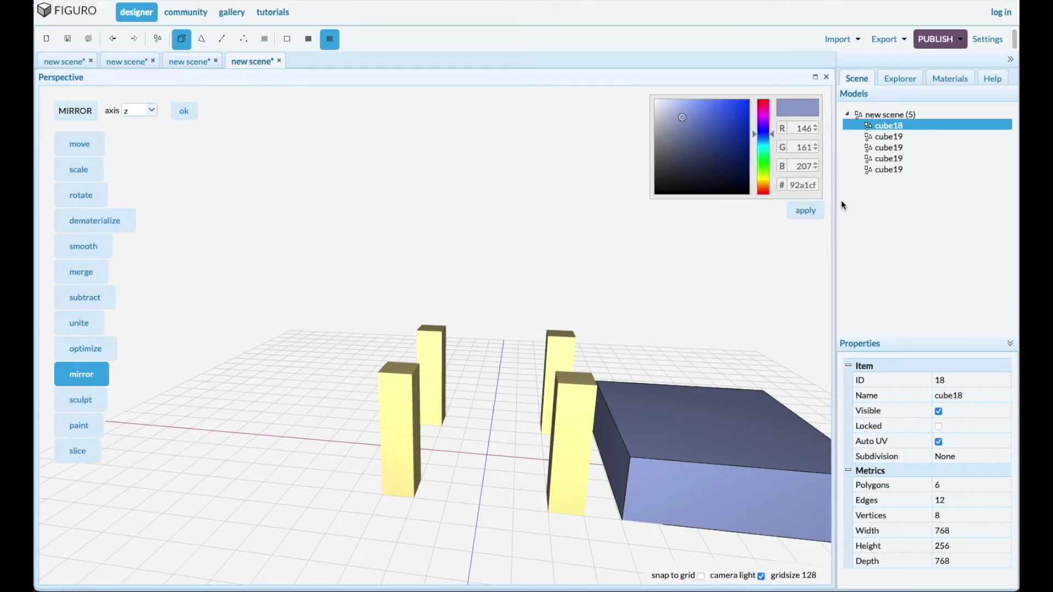
{"action": "left_click", "coordinate": [87, 147]}
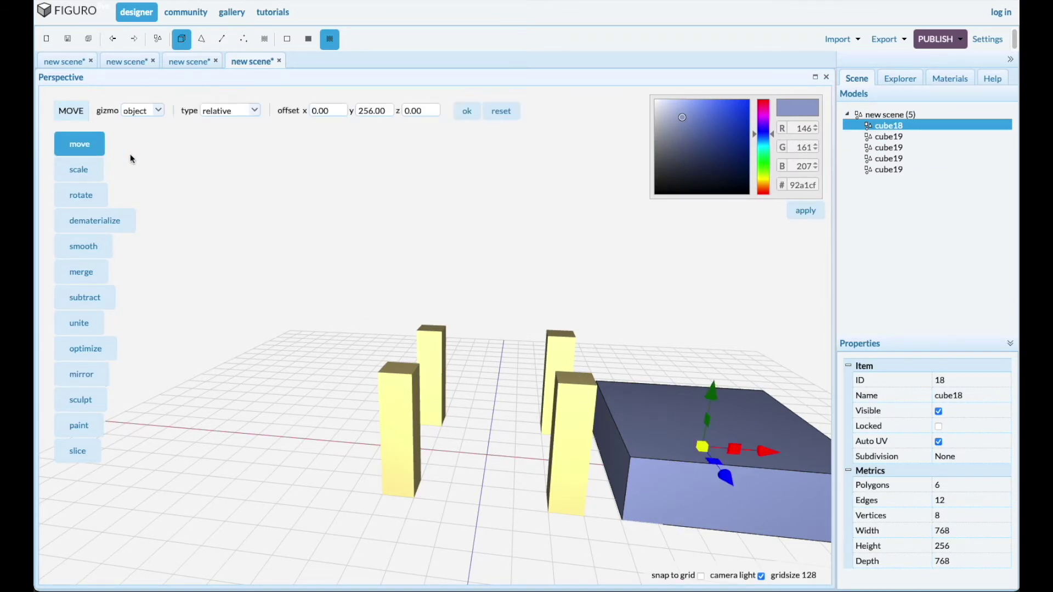
{"action": "left_click", "coordinate": [501, 112]}
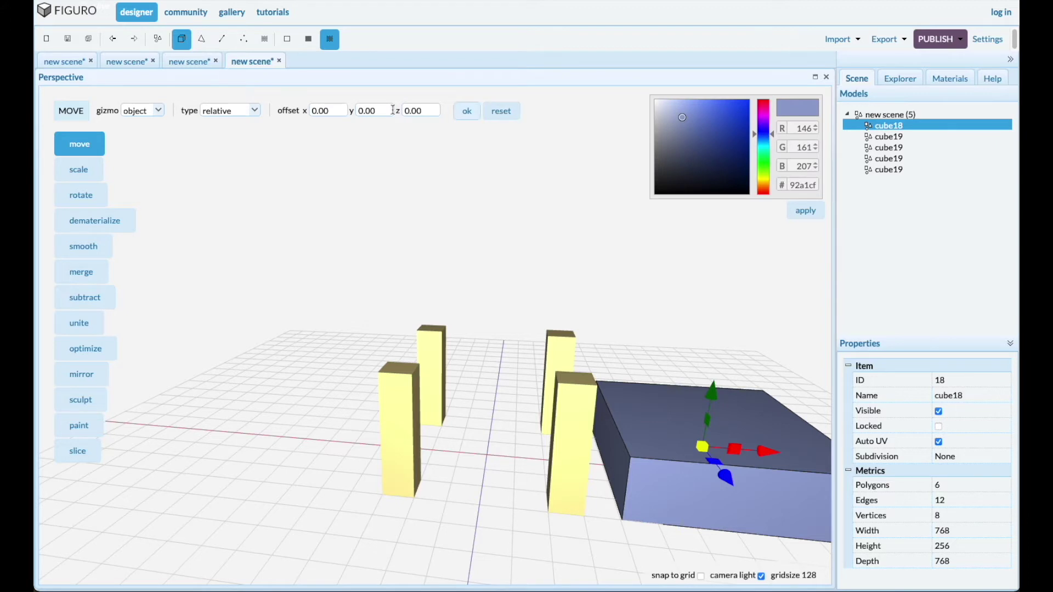
{"action": "left_click", "coordinate": [245, 110]}
{"action": "left_click", "coordinate": [218, 134]}
{"action": "left_click", "coordinate": [467, 112]}
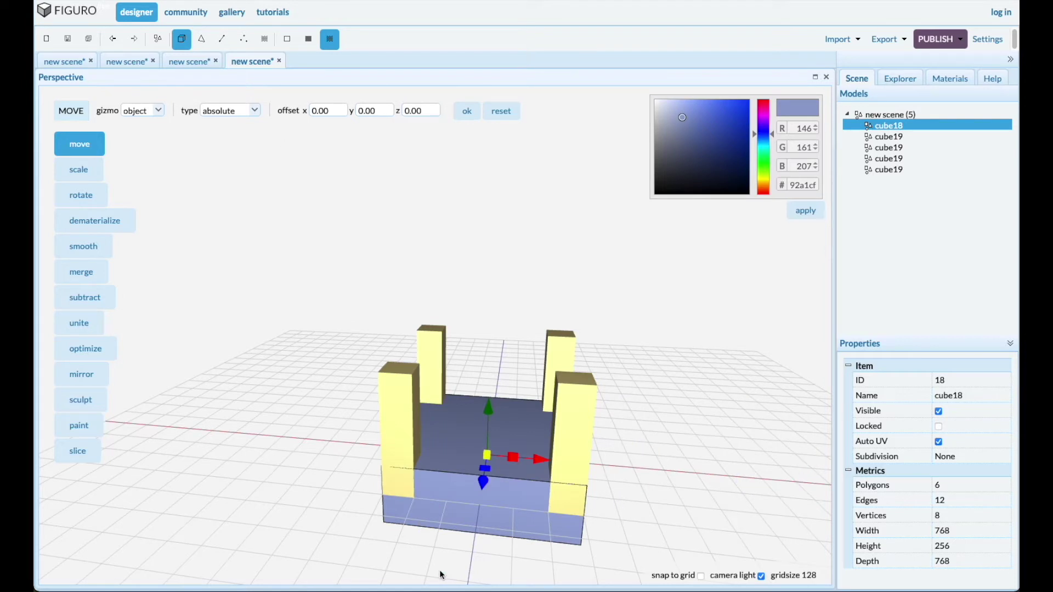
Scale the tabletop block's height to about 95 and move it onto the ground grid with the place-on-grid type
{"action": "scroll", "coordinate": [436, 574], "scroll_direction": "up", "scroll_amount": 3}
{"action": "left_click", "coordinate": [83, 169]}
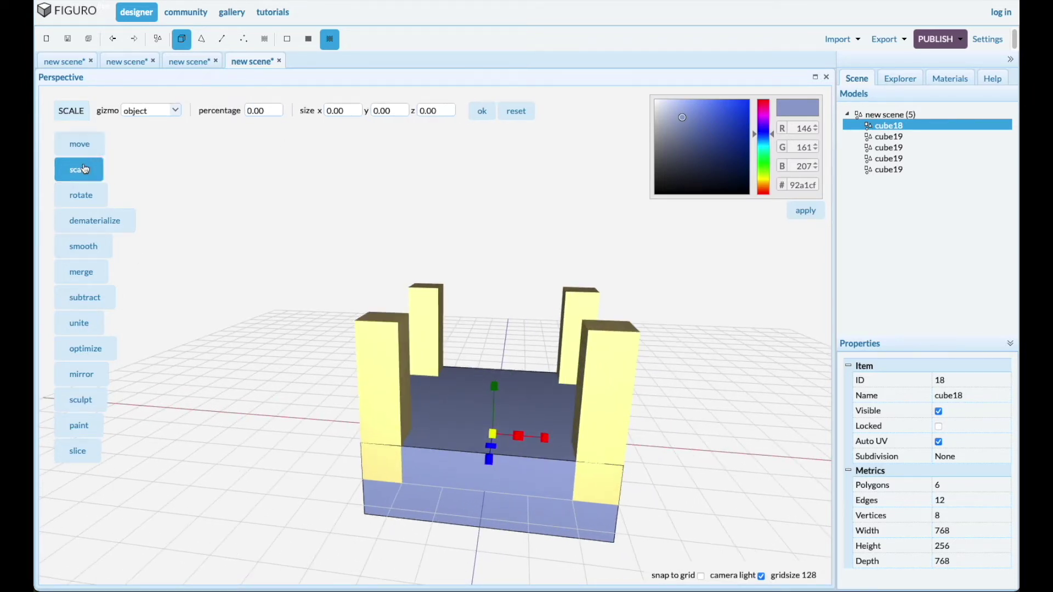
{"action": "mouse_move", "coordinate": [492, 390]}
{"action": "left_mouse_down"}
{"action": "mouse_move", "coordinate": [491, 409]}
{"action": "mouse_move", "coordinate": [493, 391]}
{"action": "left_mouse_up"}
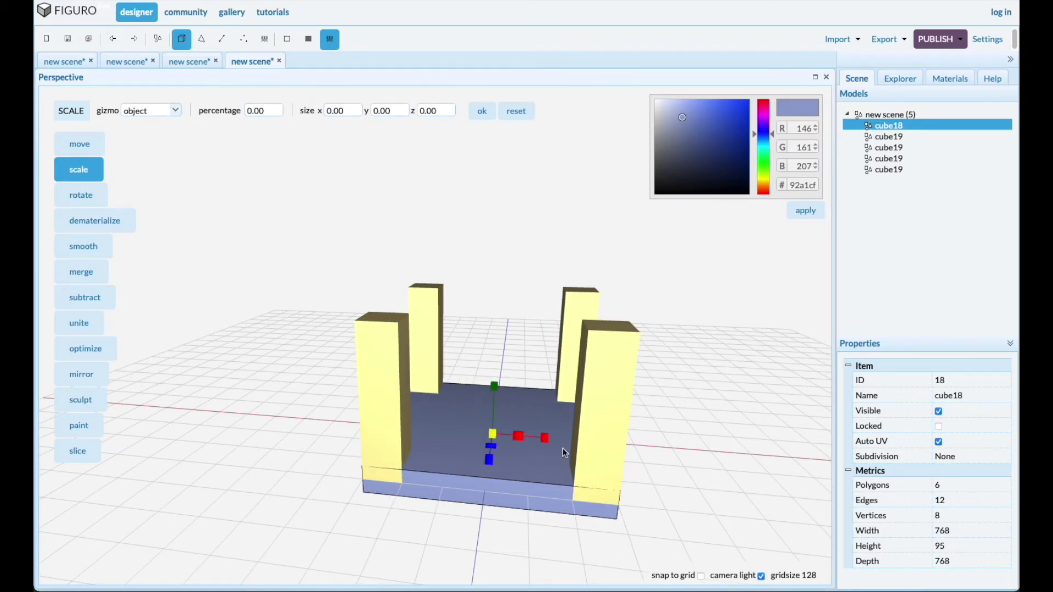
{"action": "left_click", "coordinate": [81, 145]}
{"action": "left_click", "coordinate": [255, 111]}
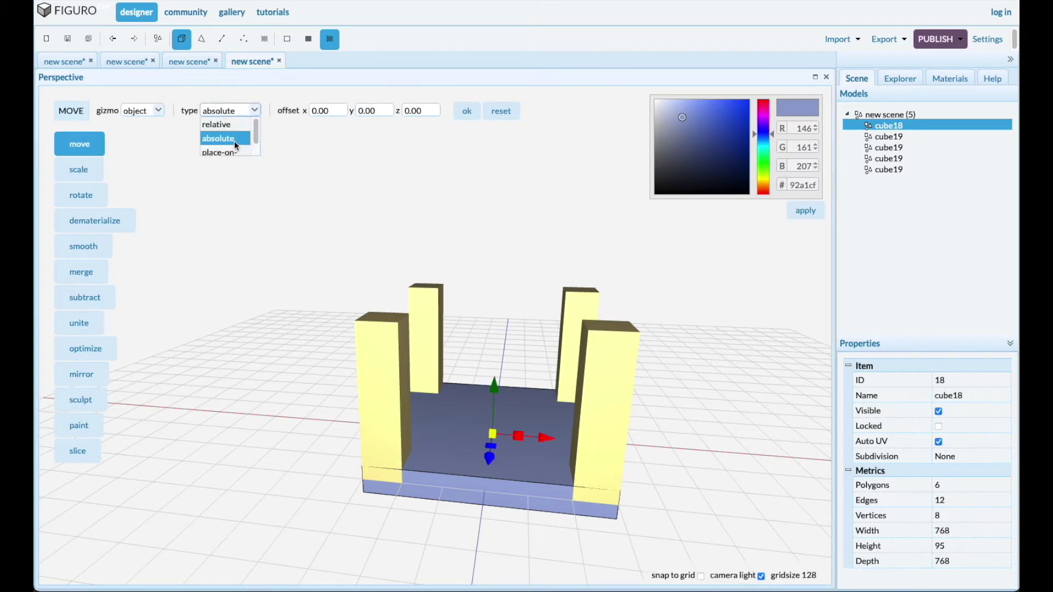
{"action": "left_click", "coordinate": [229, 153]}
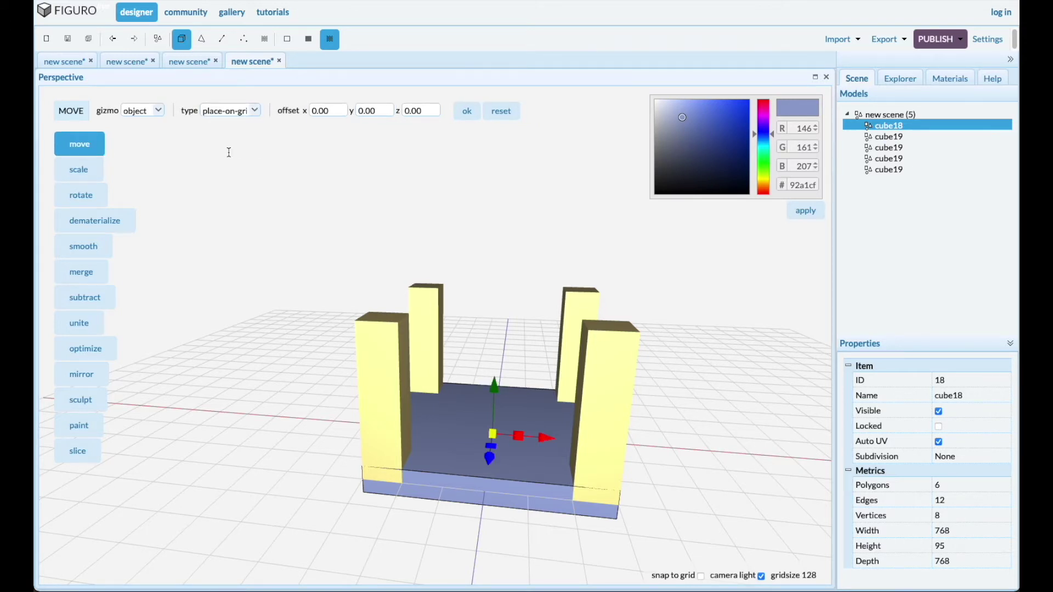
{"action": "left_click", "coordinate": [467, 111]}
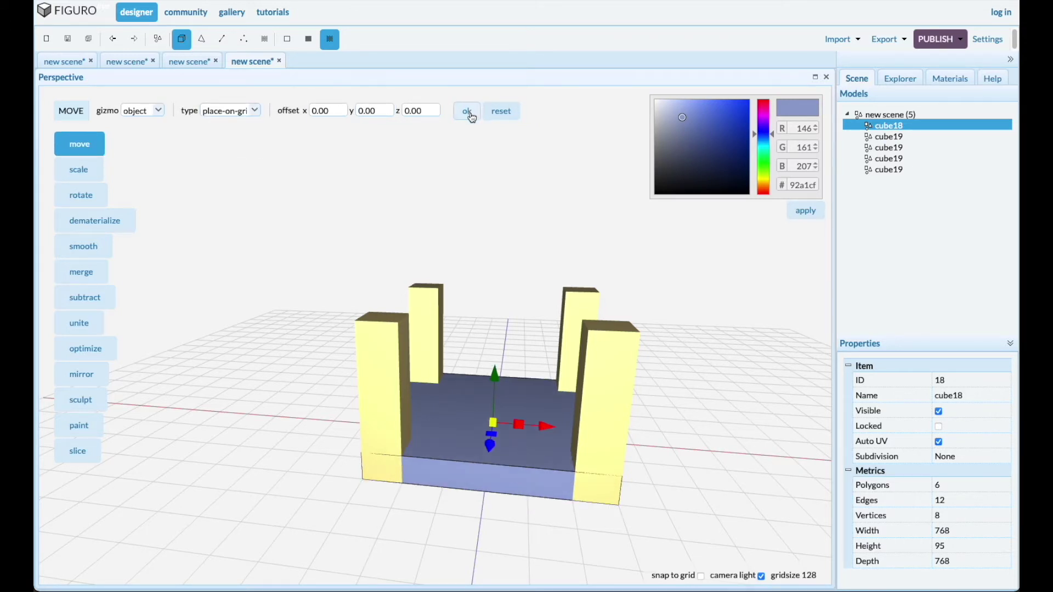
Move the tabletop onto the four legs with a relative y offset of 512
{"action": "left_click", "coordinate": [256, 111]}
{"action": "left_click", "coordinate": [222, 124]}
{"action": "left_click", "coordinate": [382, 111]}
{"action": "type", "text": "512"}
{"action": "left_click", "coordinate": [468, 112]}
{"action": "scroll", "coordinate": [458, 415], "scroll_direction": "down", "scroll_amount": 3}
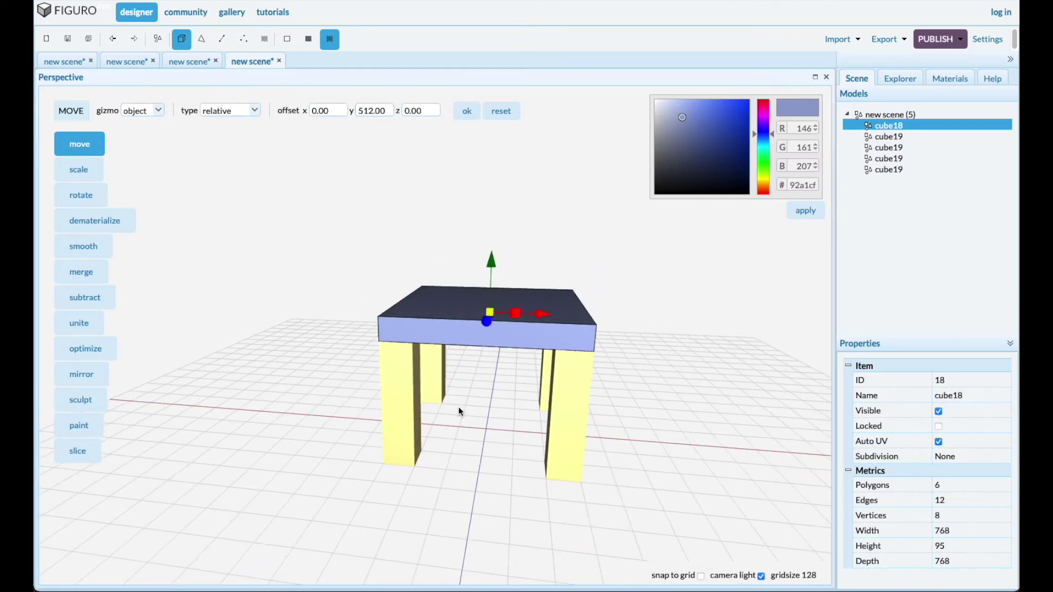
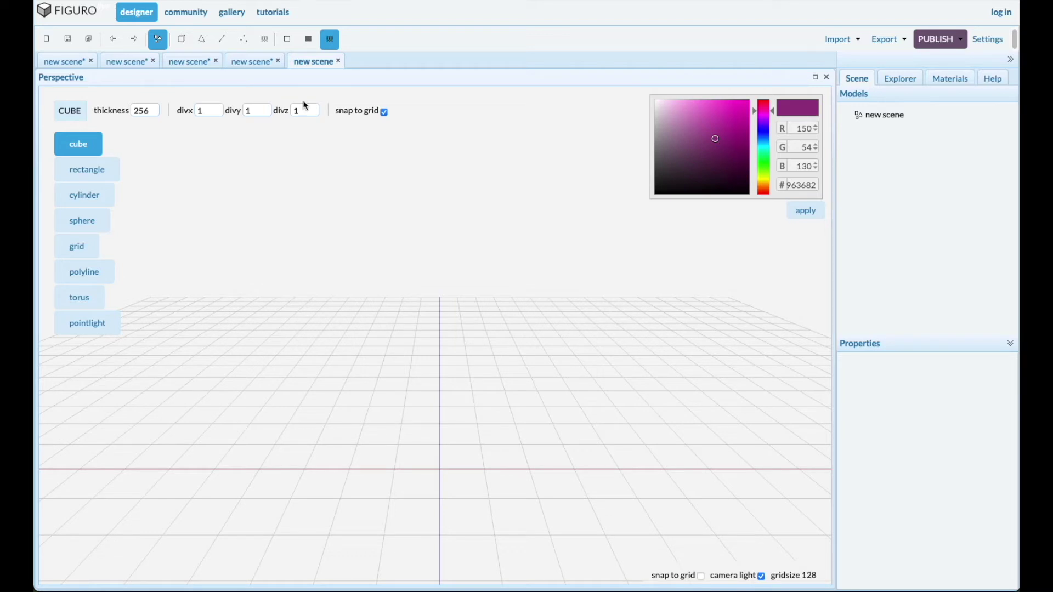
In the empty new scene, draw a grid-snapped cube 128 by 128 and 256 thick behind the x axis
{"action": "scroll", "coordinate": [225, 358], "scroll_direction": "down", "scroll_amount": 1}
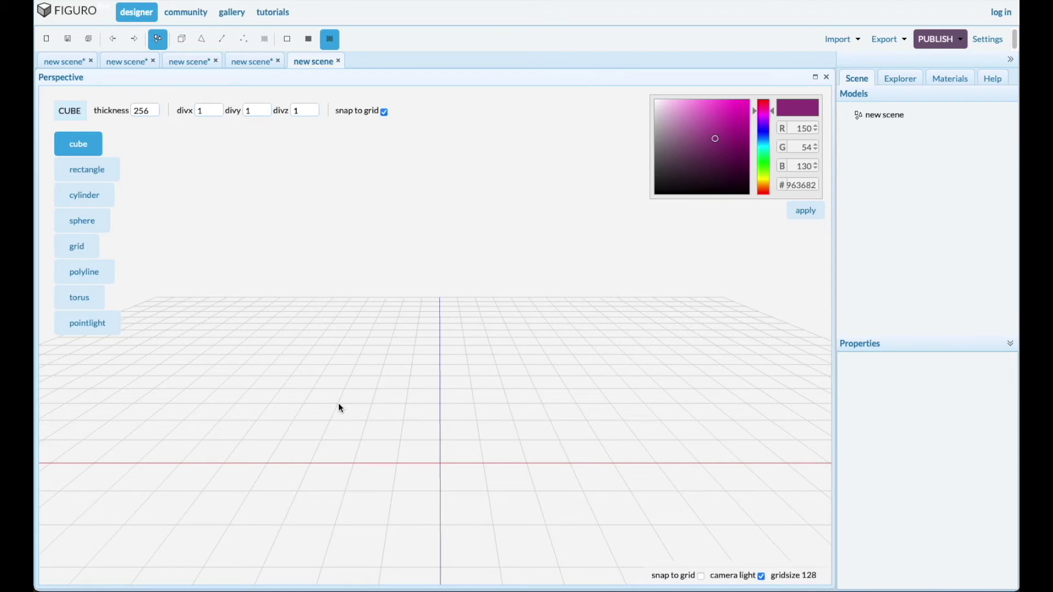
{"action": "left_click_drag", "start_coordinate": [338, 407], "coordinate": [376, 424]}
{"action": "left_click", "coordinate": [367, 418]}
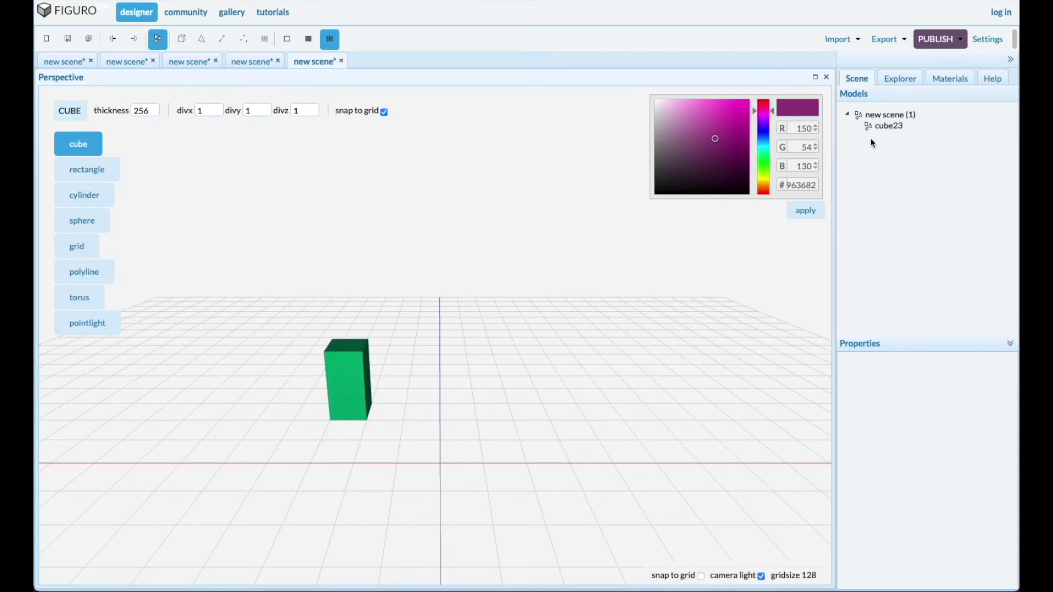
Select the top polygon of the green cube and move it by a relative y offset of 256
{"action": "left_click", "coordinate": [889, 127]}
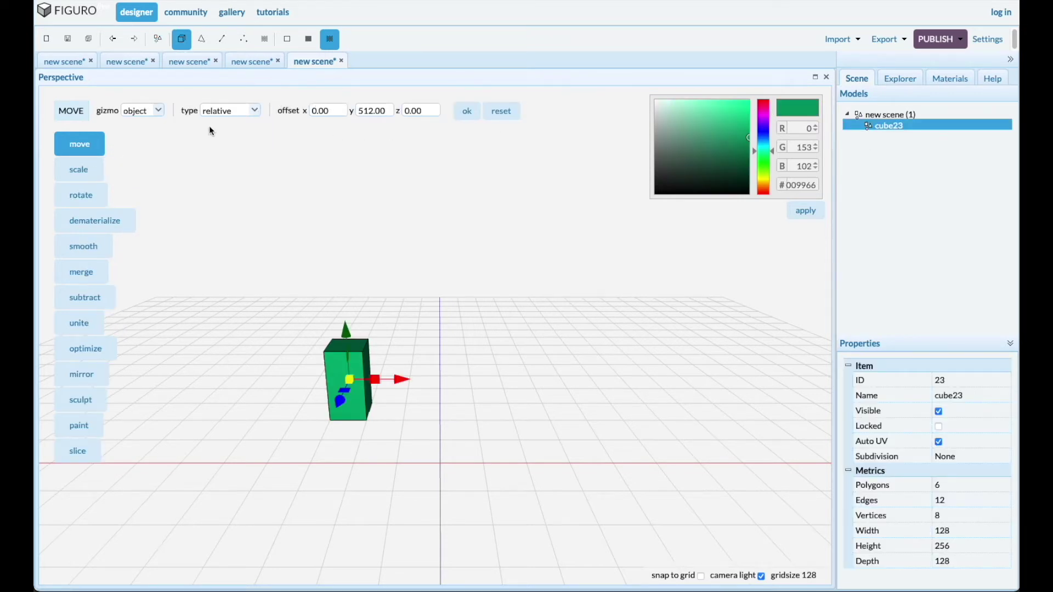
{"action": "left_click", "coordinate": [201, 39]}
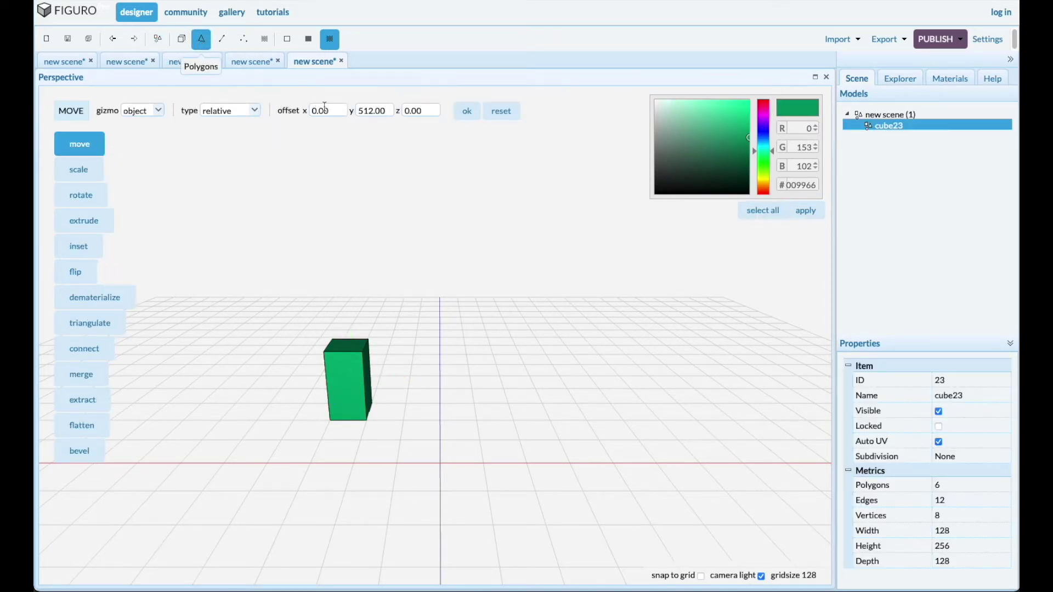
{"action": "left_click", "coordinate": [350, 346]}
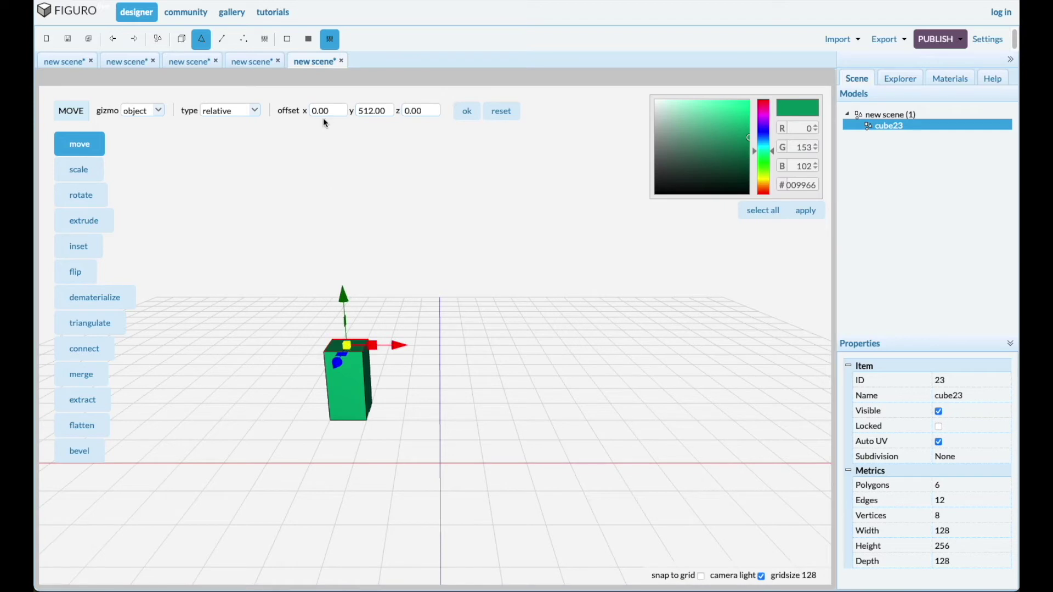
{"action": "double_click", "coordinate": [379, 111]}
{"action": "type", "text": "256"}
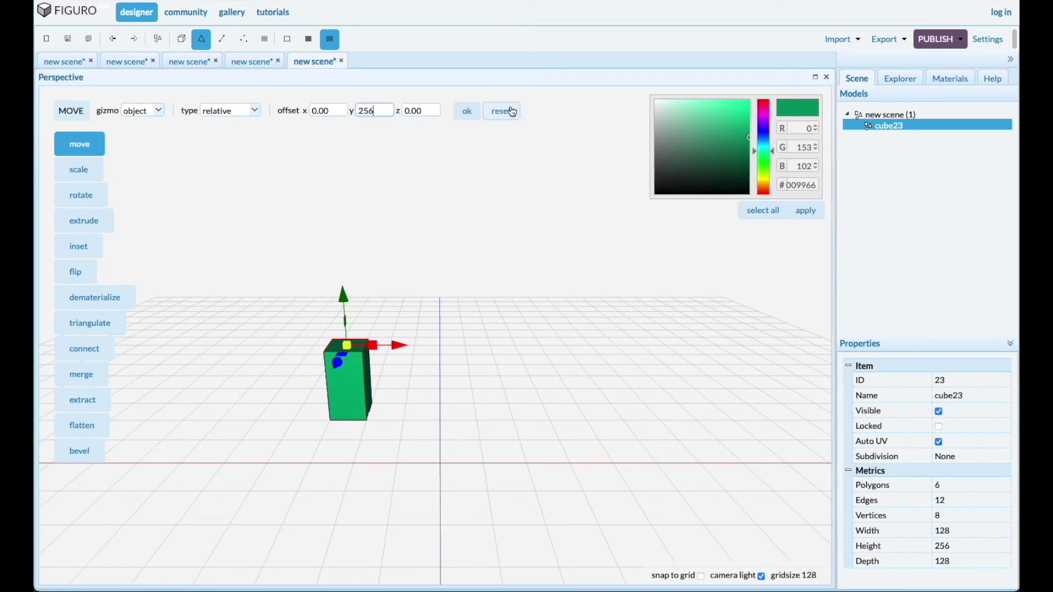
{"action": "left_click", "coordinate": [467, 111]}
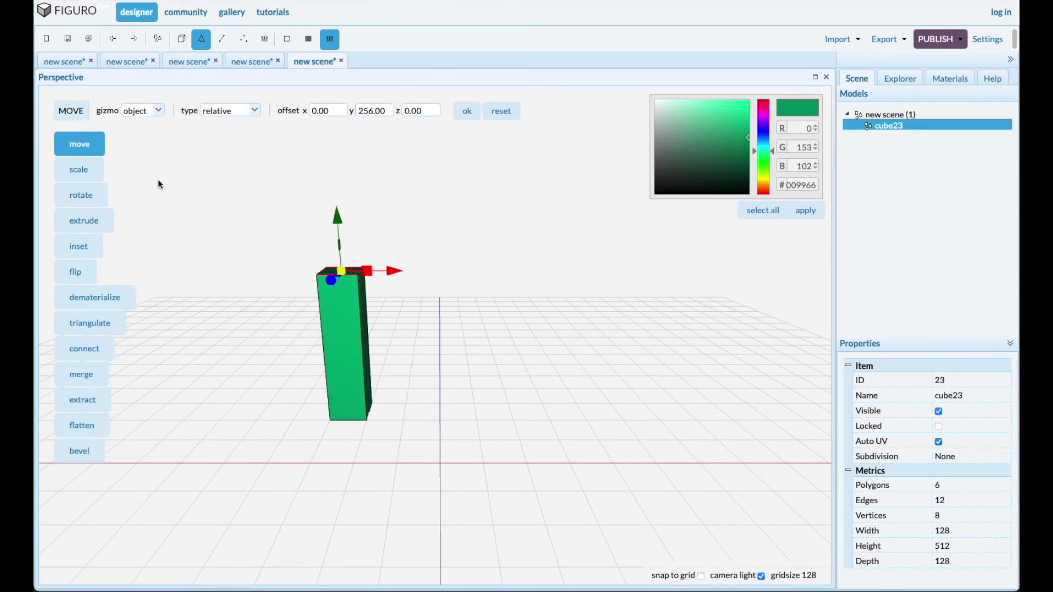
Extrude the top polygon of the green leg by 100 units with the individually type
{"action": "left_click", "coordinate": [83, 222]}
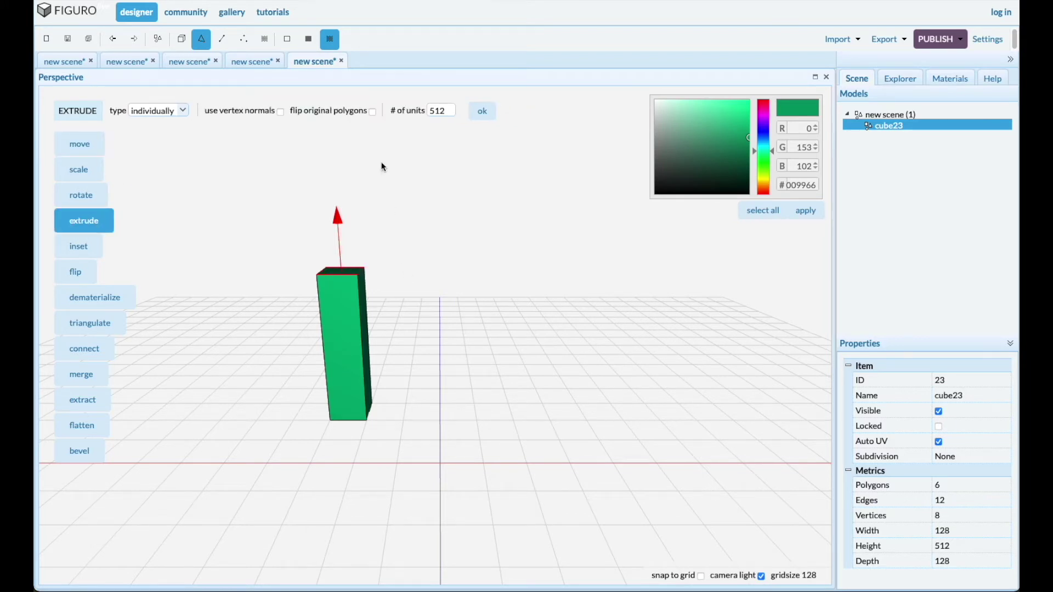
{"action": "double_click", "coordinate": [450, 111]}
{"action": "type", "text": "100"}
{"action": "left_click", "coordinate": [482, 111]}
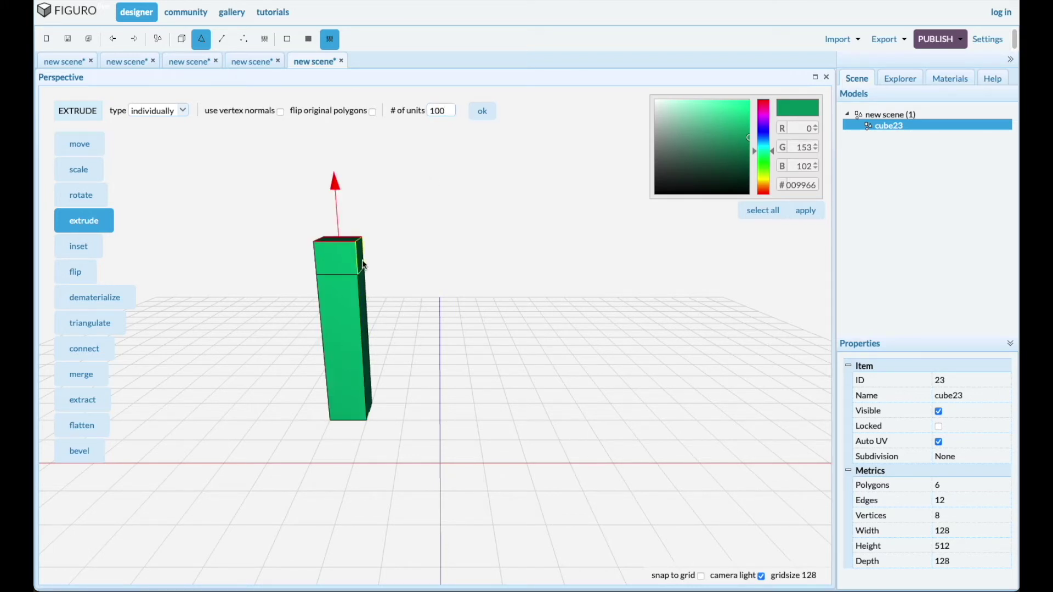
{"action": "right_click_drag", "start_coordinate": [459, 454], "coordinate": [386, 245]}
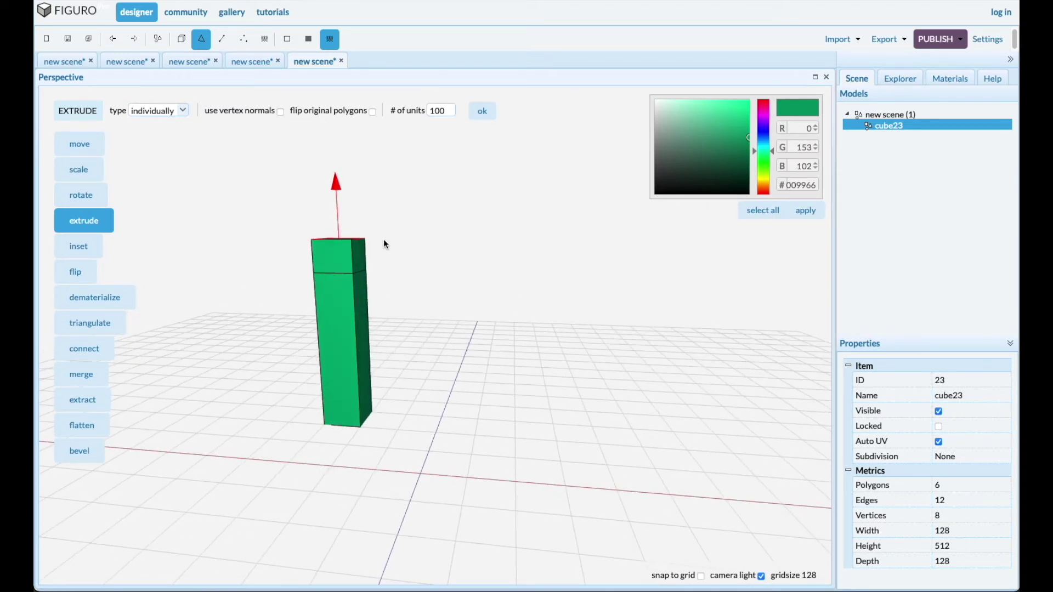
Extrude the inward-facing side polygon of the leg's upper block by 512 units with the individually type
{"action": "left_click", "coordinate": [357, 257]}
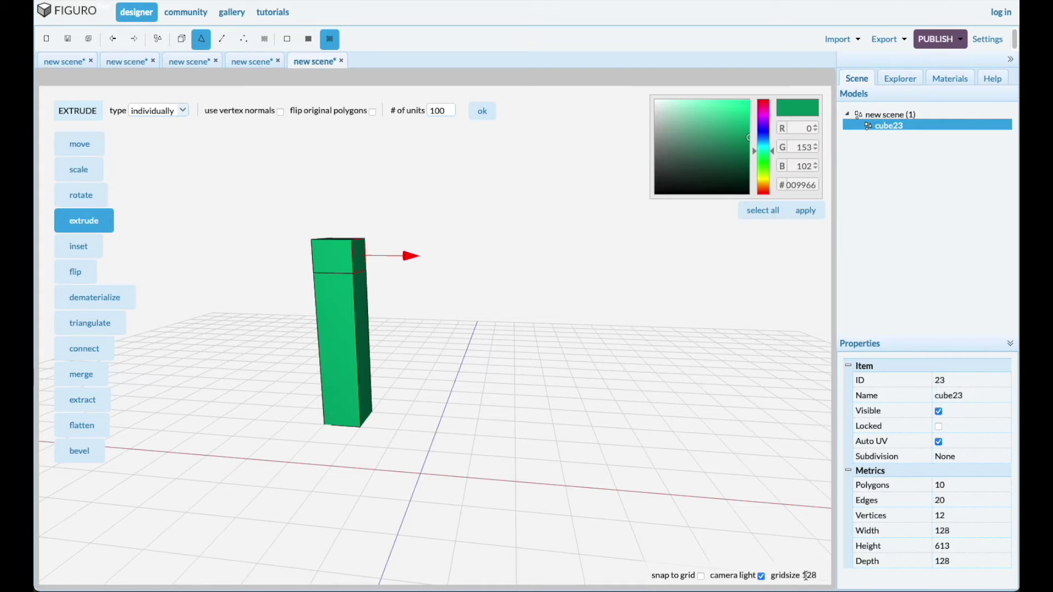
{"action": "left_click_drag", "start_coordinate": [383, 461], "coordinate": [390, 463]}
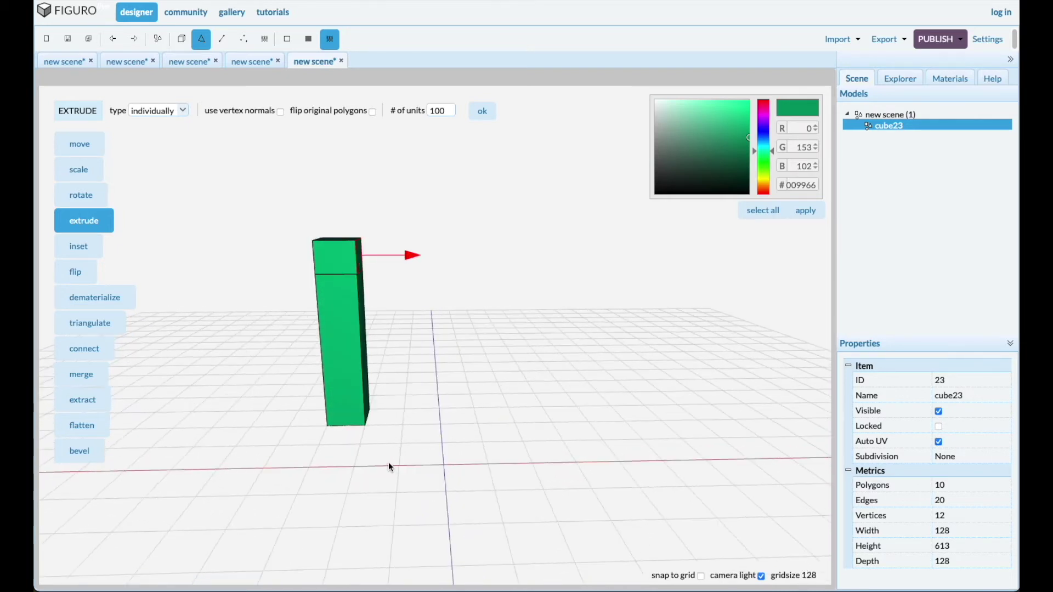
{"action": "double_click", "coordinate": [439, 111]}
{"action": "type", "text": "512"}
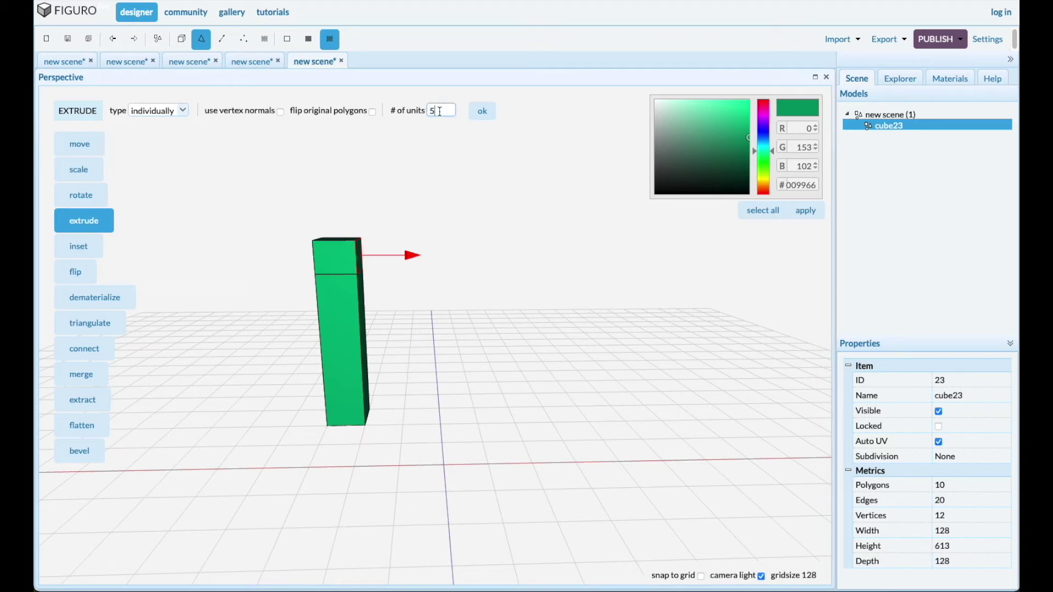
{"action": "left_click", "coordinate": [483, 110]}
Extrude the end polygon of the horizontal beam by another 128 units
{"action": "left_click_drag", "start_coordinate": [513, 392], "coordinate": [499, 387]}
{"action": "double_click", "coordinate": [450, 112]}
{"action": "type", "text": "128"}
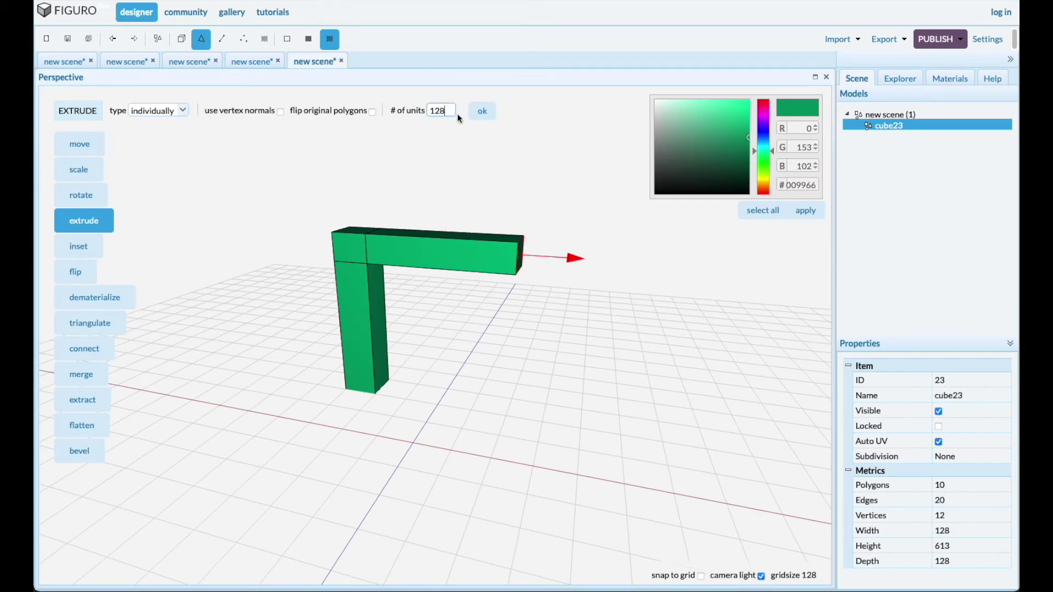
{"action": "left_click", "coordinate": [482, 111]}
Extrude the underside polygon of the beam's end block downward by 512 units to form the second leg
{"action": "left_click_drag", "start_coordinate": [506, 364], "coordinate": [528, 317]}
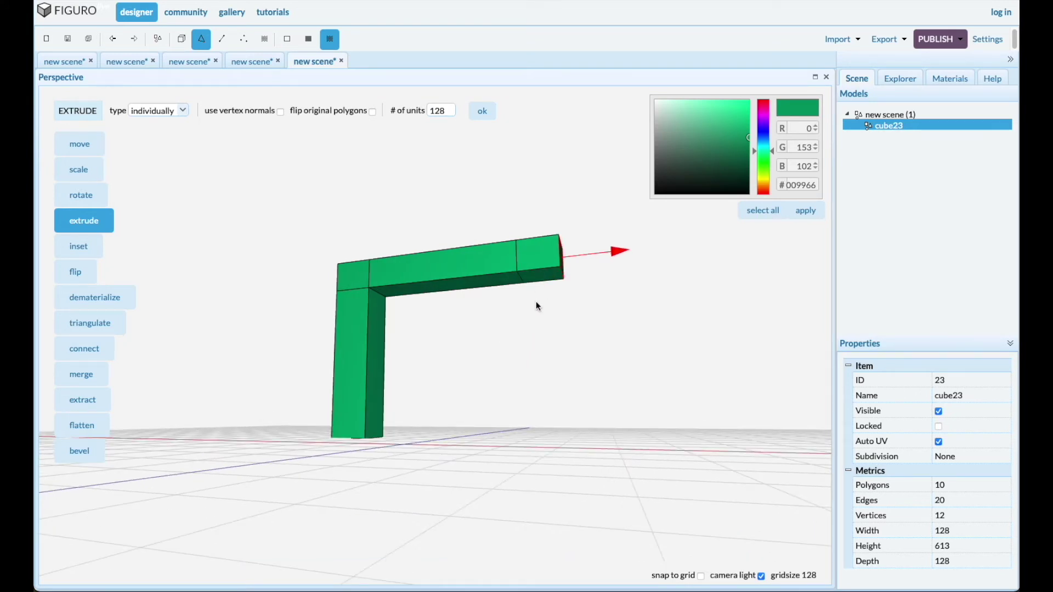
{"action": "left_click_drag", "start_coordinate": [539, 308], "coordinate": [541, 271]}
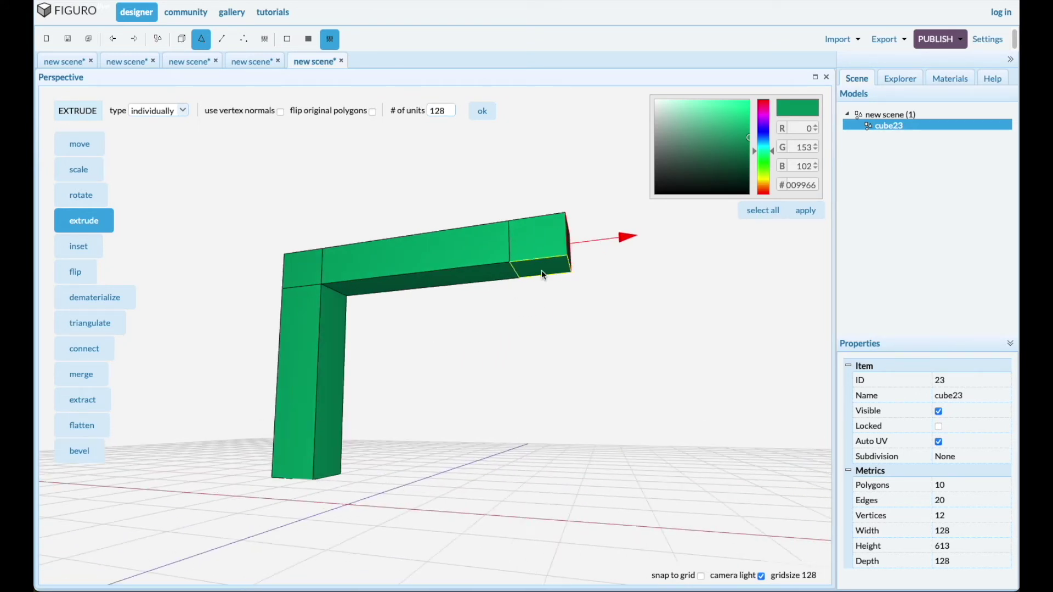
{"action": "left_click", "coordinate": [541, 271]}
{"action": "double_click", "coordinate": [437, 111]}
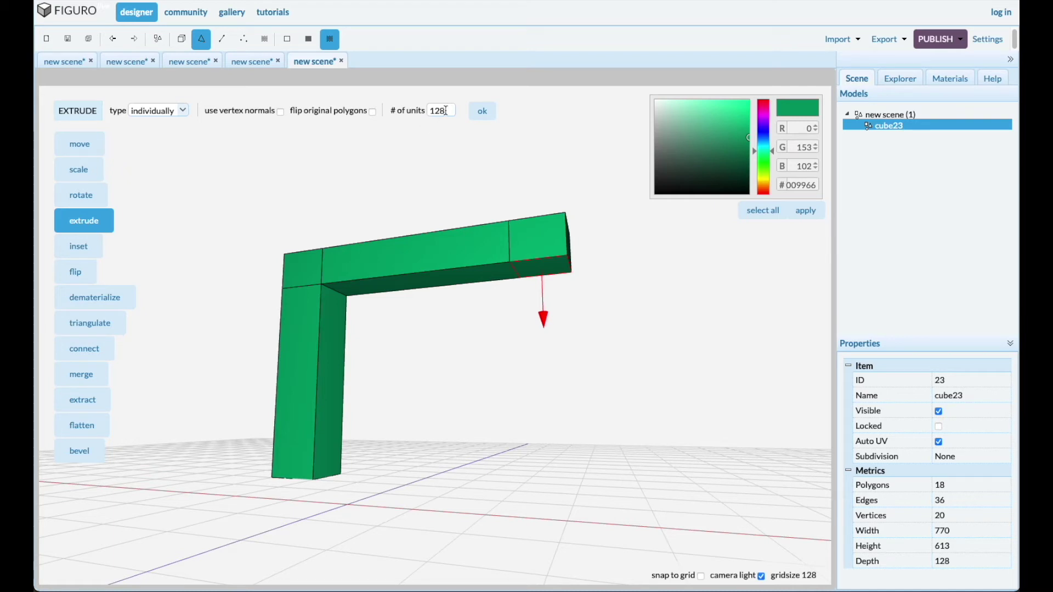
{"action": "type", "text": "512"}
{"action": "left_click", "coordinate": [482, 111]}
Select the three adjacent side polygons along the upper beam and merge them into one
{"action": "mouse_move", "coordinate": [423, 412]}
{"action": "left_mouse_down"}
{"action": "mouse_move", "coordinate": [429, 398]}
{"action": "mouse_move", "coordinate": [394, 418]}
{"action": "mouse_move", "coordinate": [406, 423]}
{"action": "left_mouse_up"}
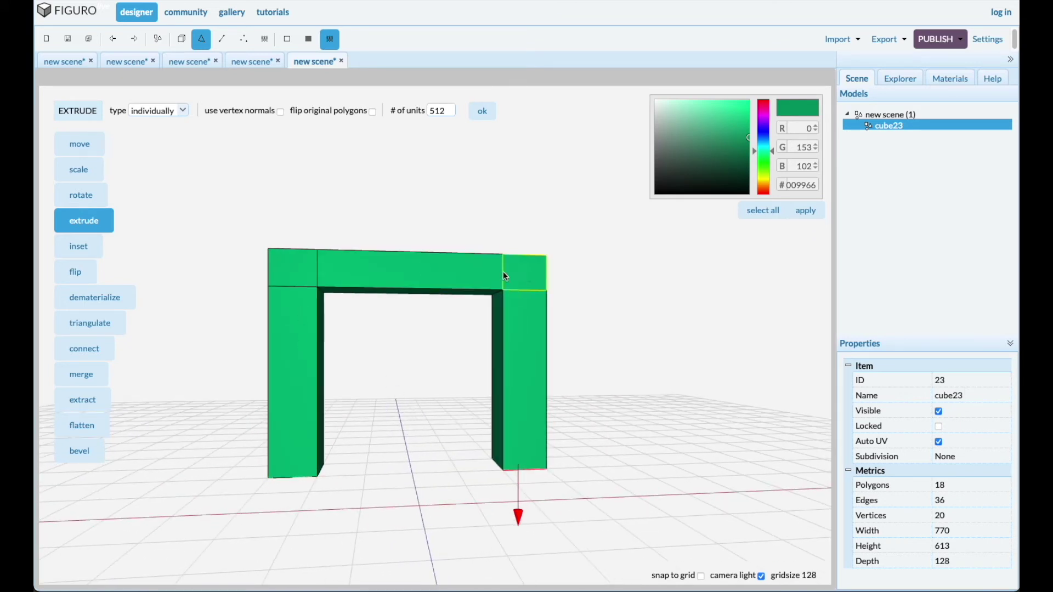
{"action": "left_click", "coordinate": [303, 267]}
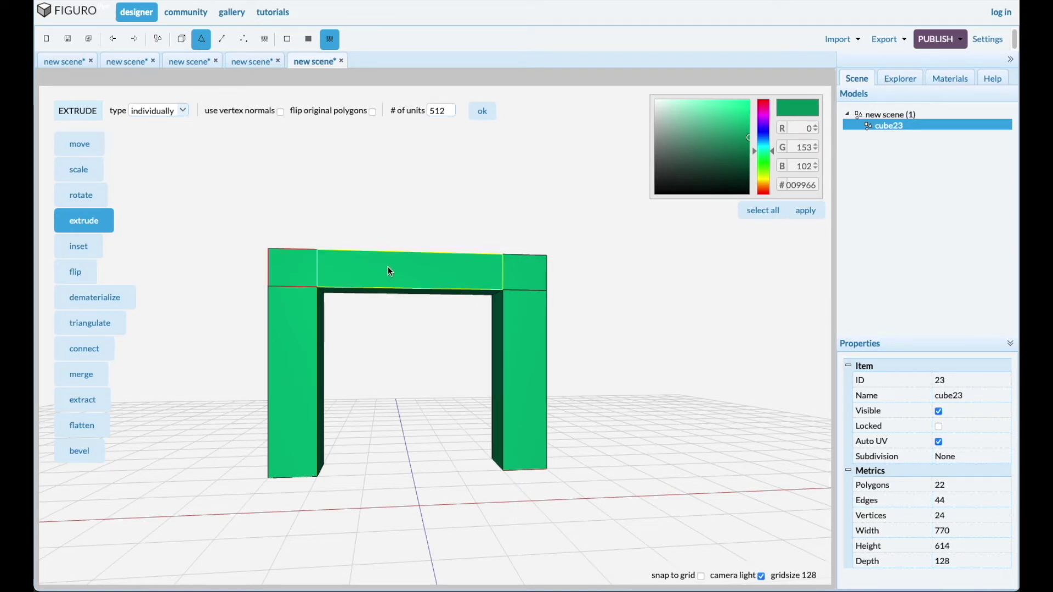
{"action": "left_click", "coordinate": [411, 280]}
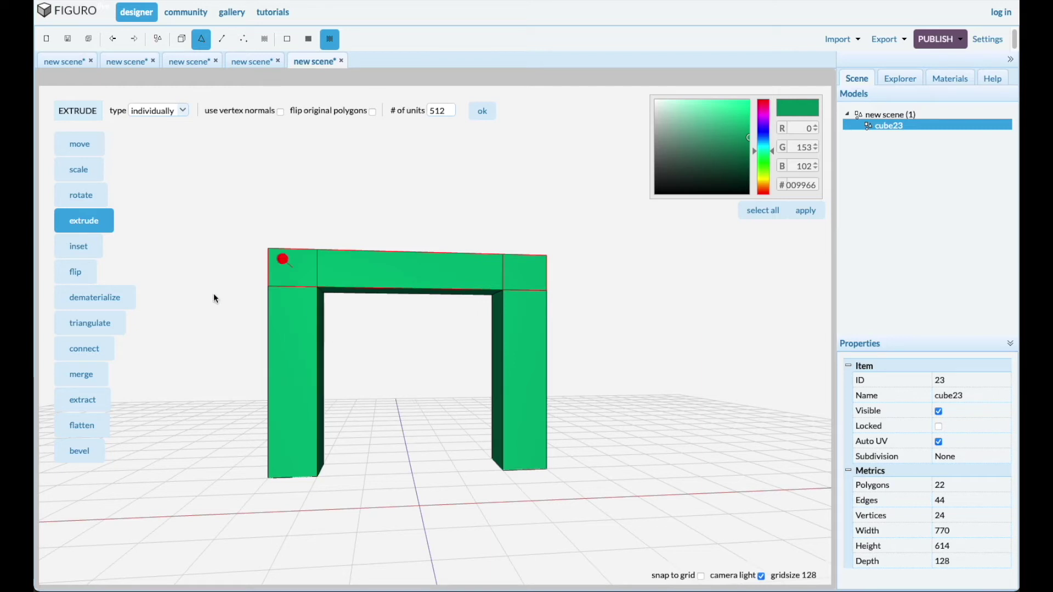
{"action": "left_click", "coordinate": [85, 375]}
{"action": "left_click", "coordinate": [329, 111]}
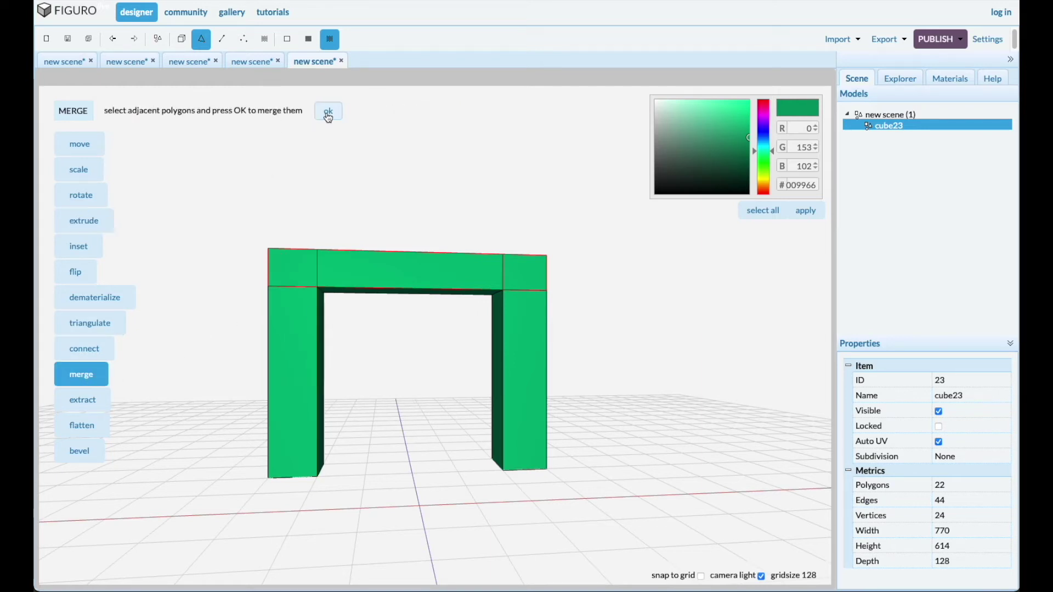
Extrude the merged side polygon of the beam by 512 units to form the tabletop
{"action": "mouse_move", "coordinate": [175, 393]}
{"action": "middle_mouse_down"}
{"action": "mouse_move", "coordinate": [204, 405]}
{"action": "mouse_move", "coordinate": [186, 403]}
{"action": "middle_mouse_up"}
{"action": "left_click", "coordinate": [373, 307]}
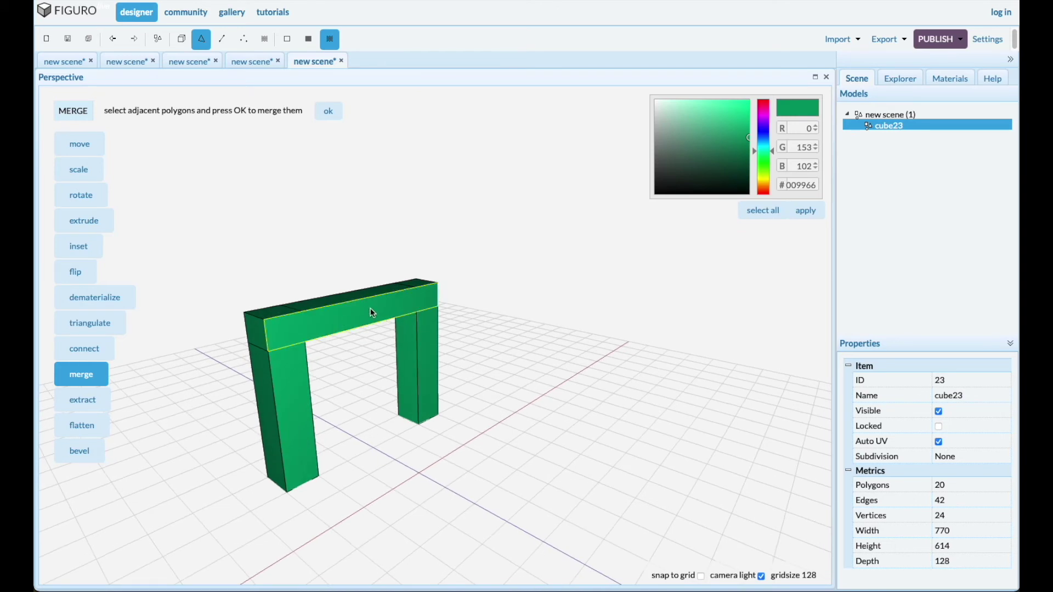
{"action": "middle_click_drag", "start_coordinate": [181, 447], "coordinate": [191, 451]}
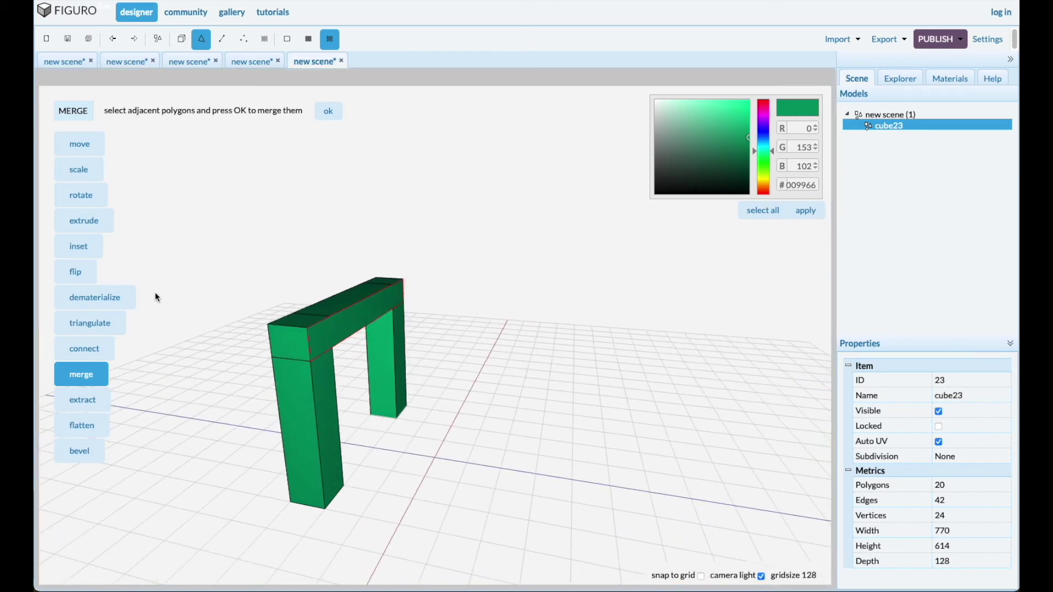
{"action": "left_click", "coordinate": [91, 224]}
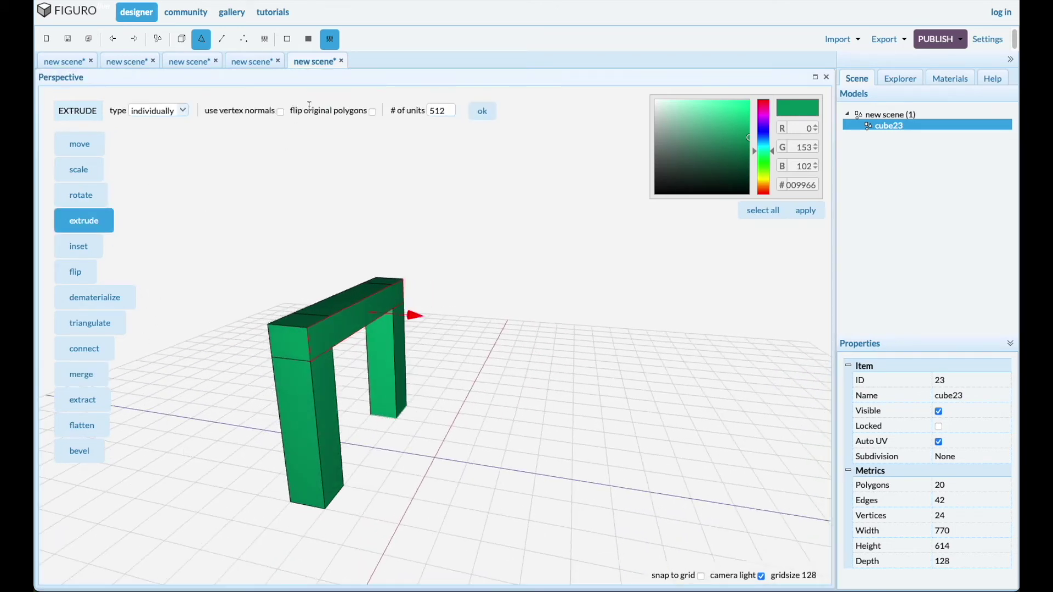
{"action": "left_click", "coordinate": [484, 112]}
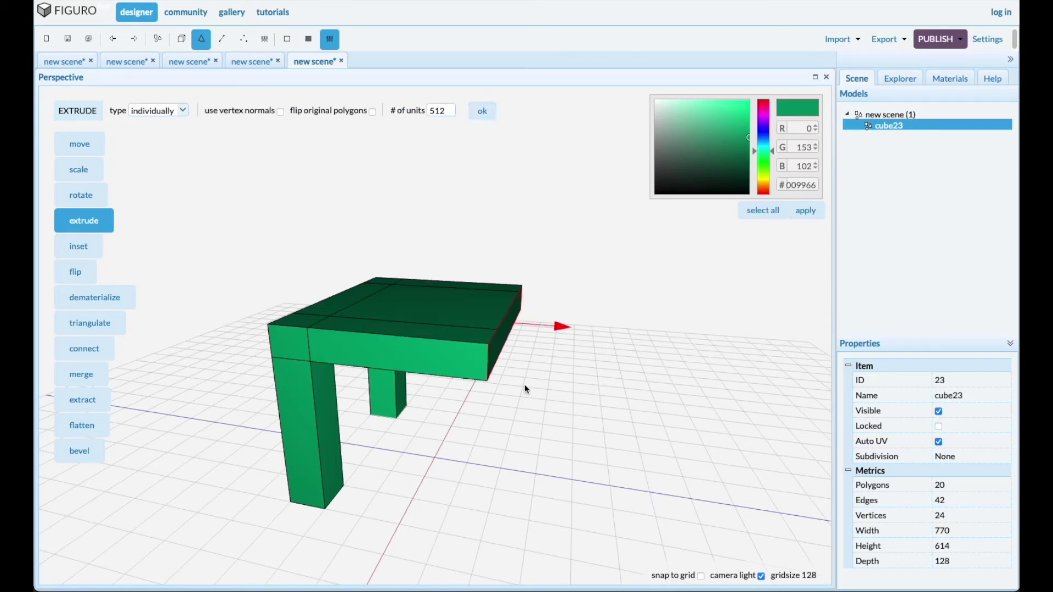
Extrude the tabletop's outer side polygon by another 128 units
{"action": "double_click", "coordinate": [454, 112]}
{"action": "type", "text": "128"}
{"action": "left_click", "coordinate": [483, 113]}
Select the two free corner polygons under the tabletop and extrude them 512 units downward as legs
{"action": "middle_click_drag", "start_coordinate": [532, 423], "coordinate": [493, 394]}
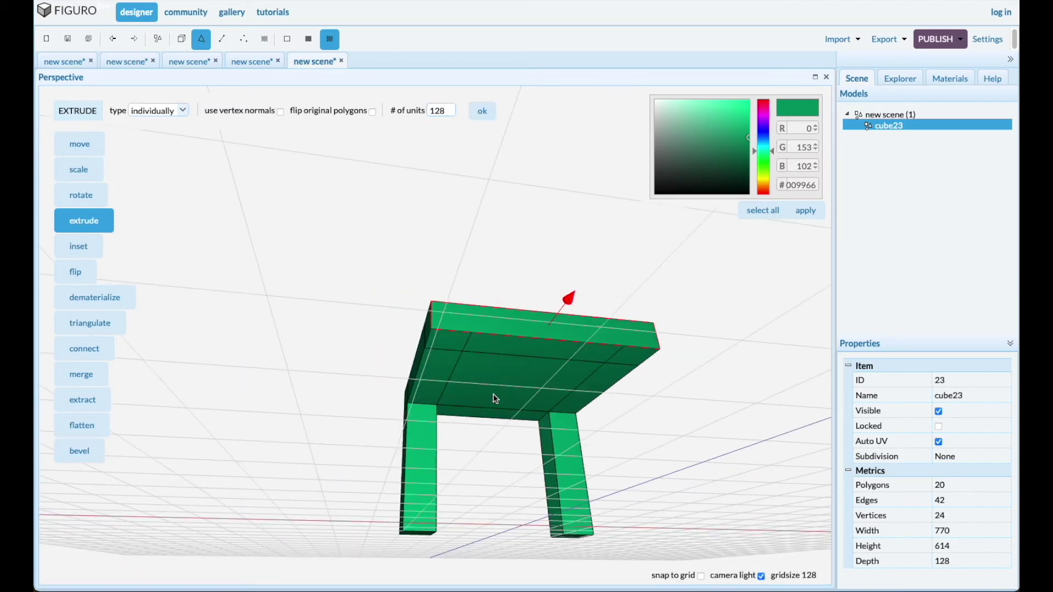
{"action": "left_click", "coordinate": [443, 348]}
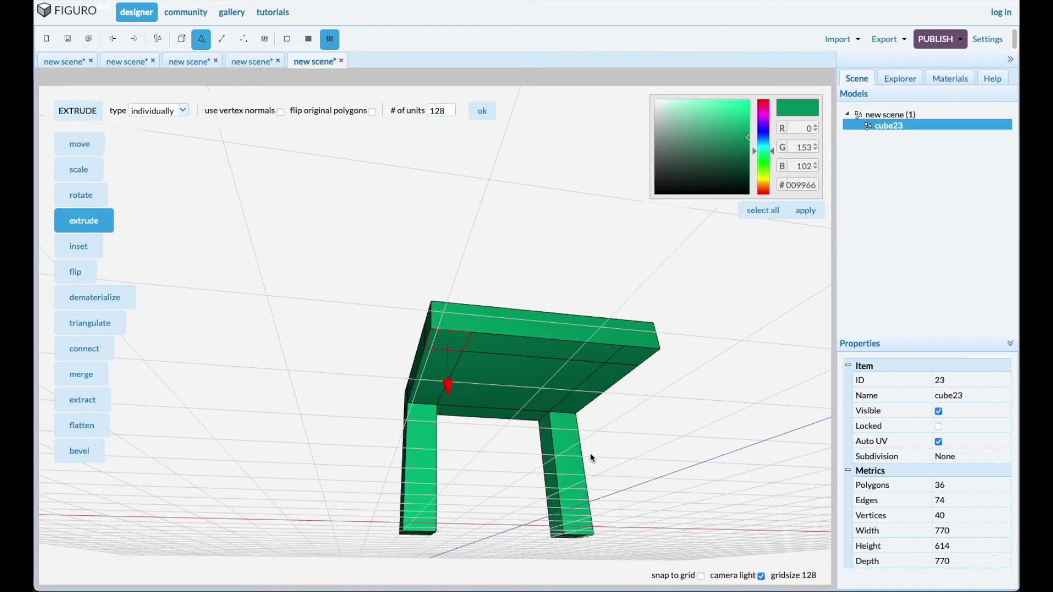
{"action": "left_click", "coordinate": [635, 364]}
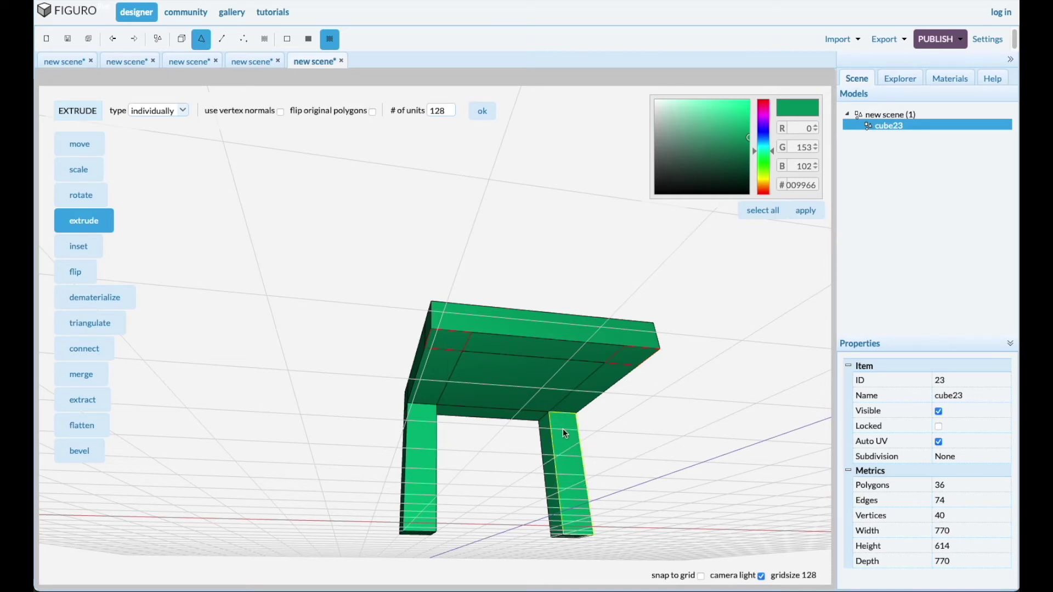
{"action": "double_click", "coordinate": [452, 113]}
{"action": "type", "text": "512"}
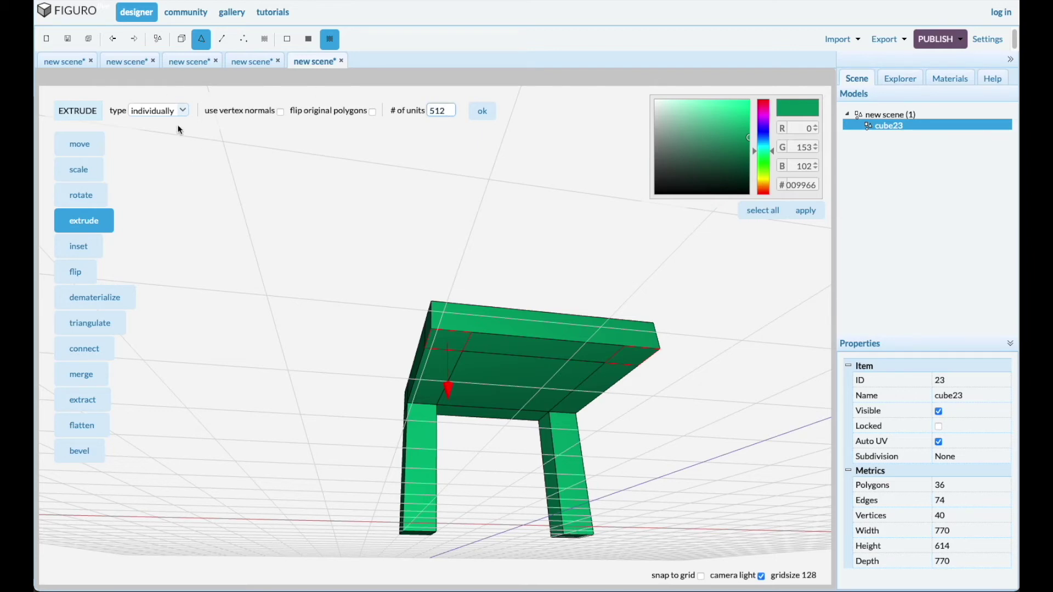
{"action": "left_click", "coordinate": [482, 111]}
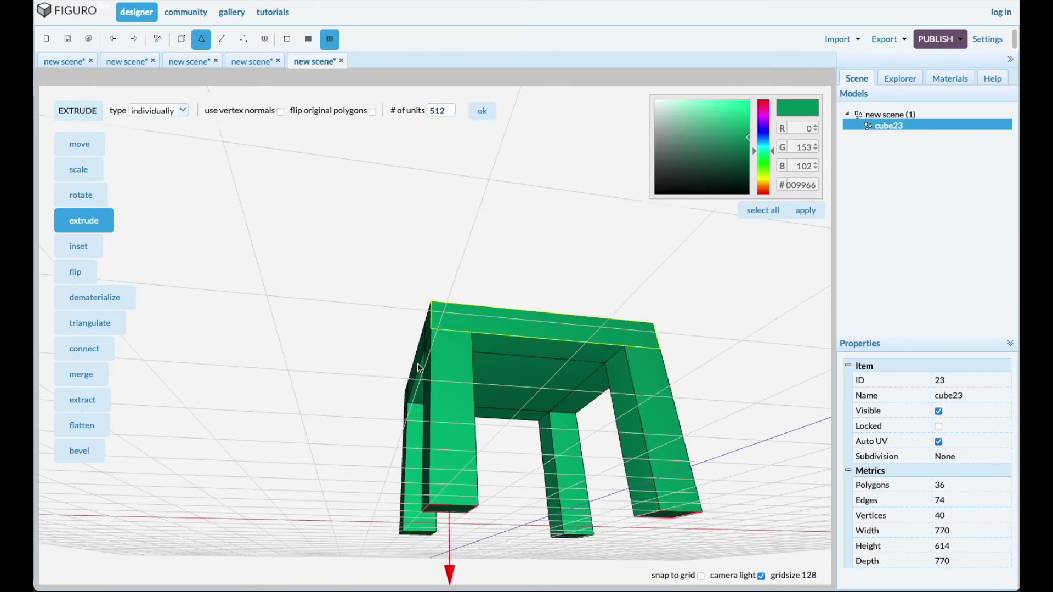
Optimize the geometry of the whole green table object
{"action": "left_click_drag", "start_coordinate": [288, 331], "coordinate": [304, 358]}
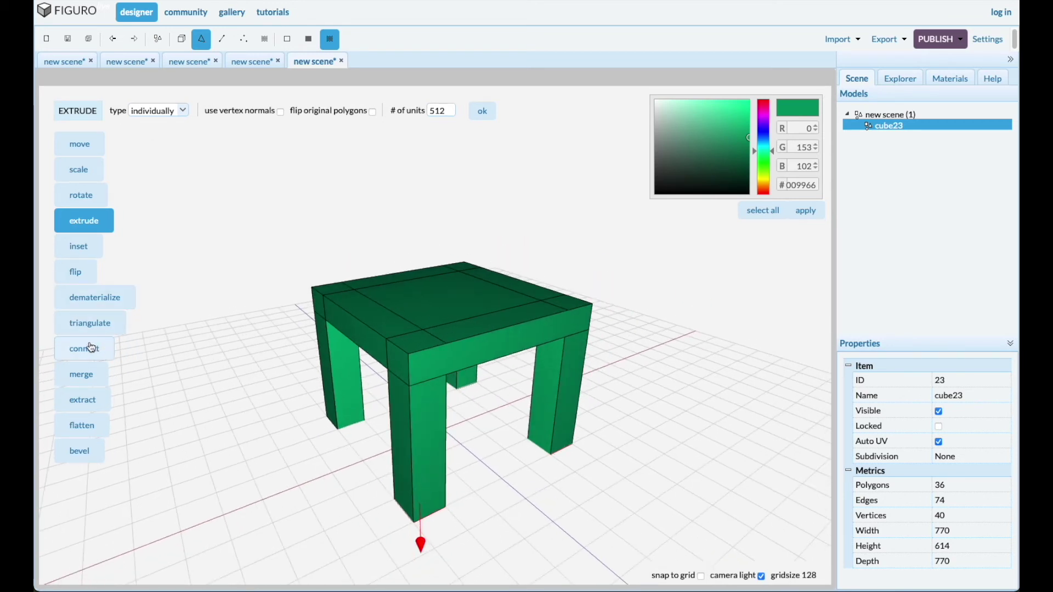
{"action": "left_click", "coordinate": [182, 39]}
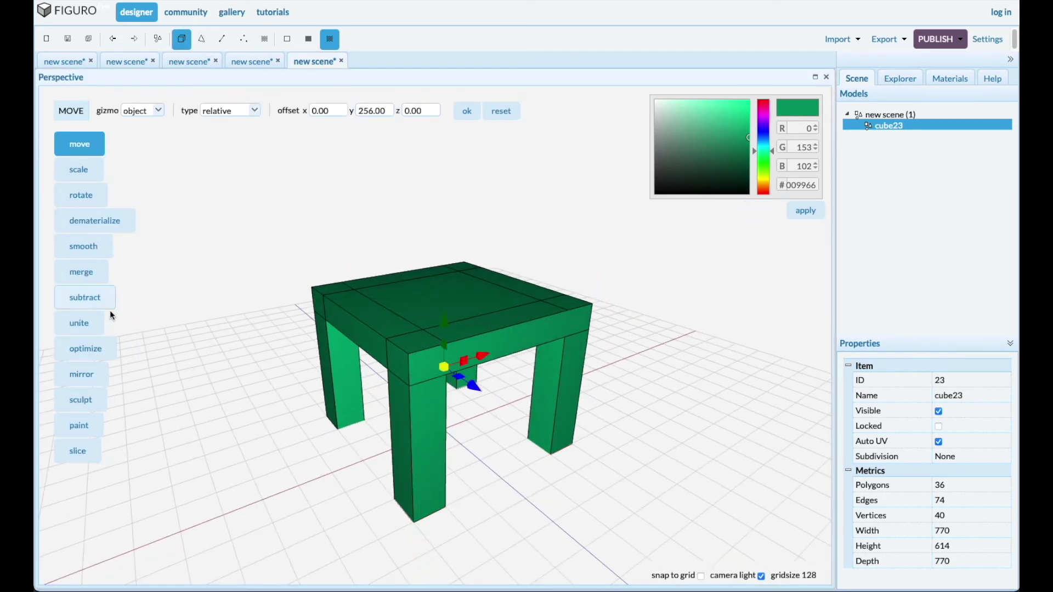
{"action": "left_click", "coordinate": [87, 350]}
{"action": "left_click", "coordinate": [343, 112]}
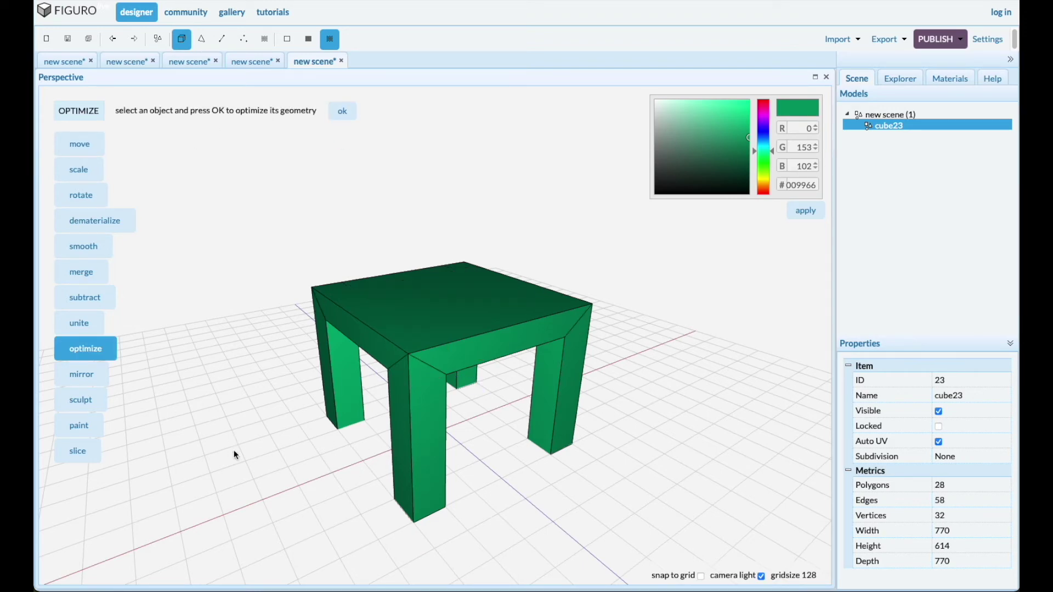
{"action": "middle_click_drag", "start_coordinate": [231, 454], "coordinate": [341, 425]}
{"action": "middle_click_drag", "start_coordinate": [256, 404], "coordinate": [466, 482]}
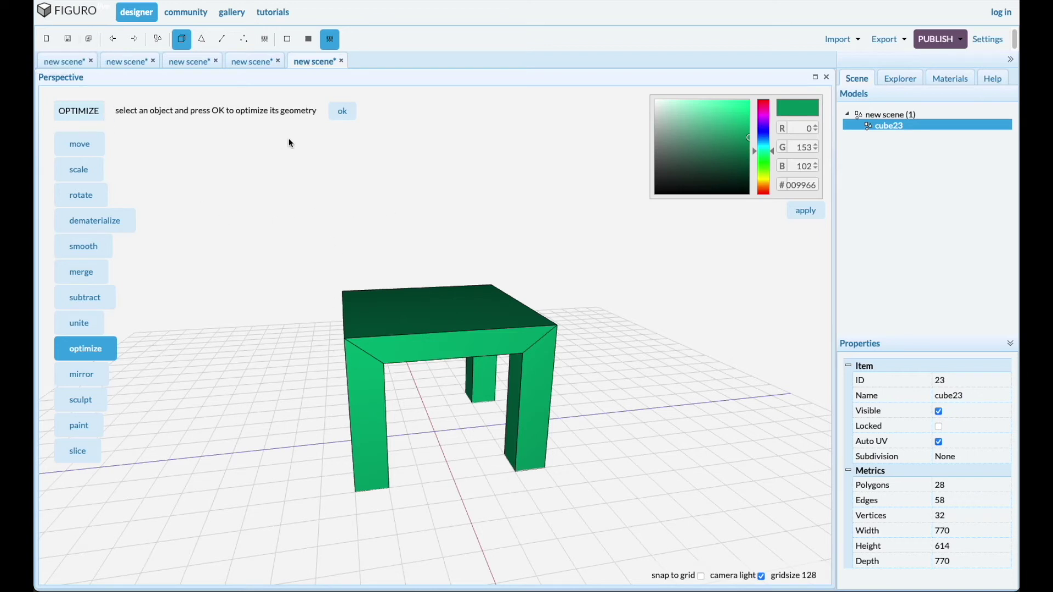
In a new scene, draw a grid-snapped cube 384 by 384 and 256 thick, starting at the origin
{"action": "left_click", "coordinate": [53, 44]}
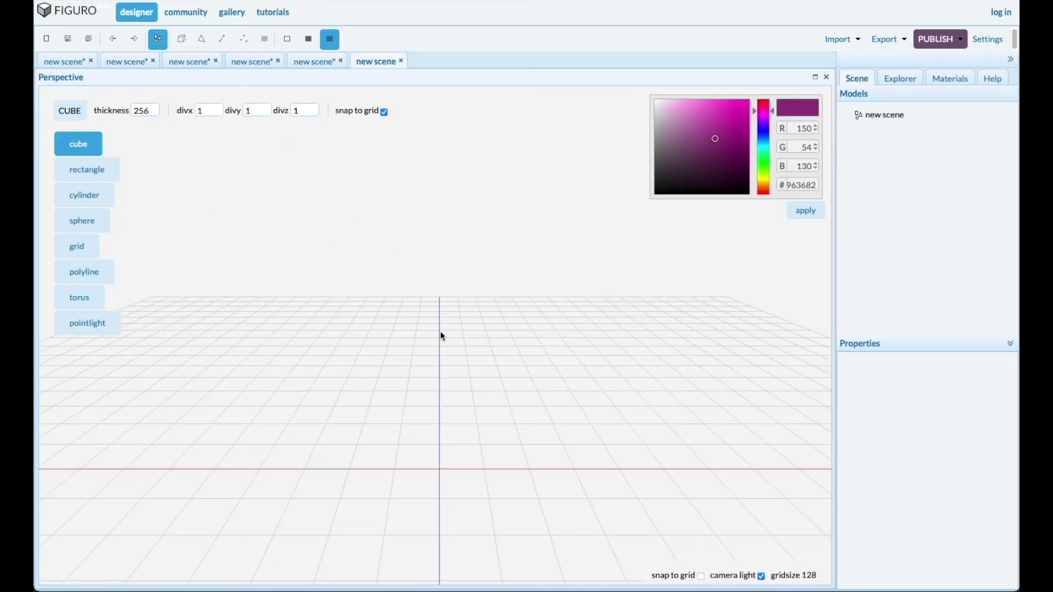
{"action": "scroll", "coordinate": [425, 493], "scroll_direction": "down", "scroll_amount": 3}
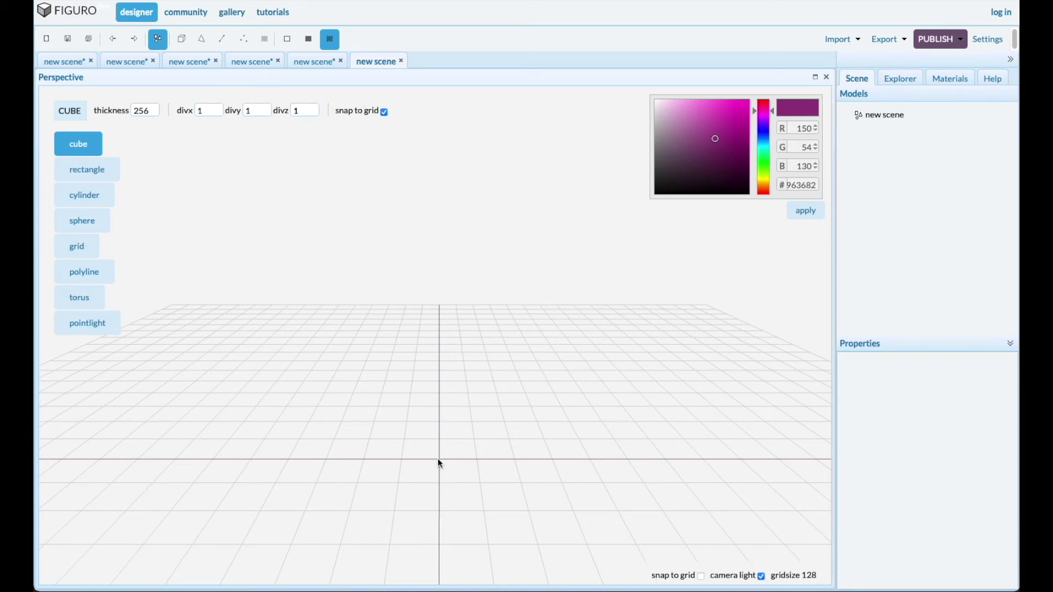
{"action": "left_click_drag", "start_coordinate": [439, 461], "coordinate": [585, 541]}
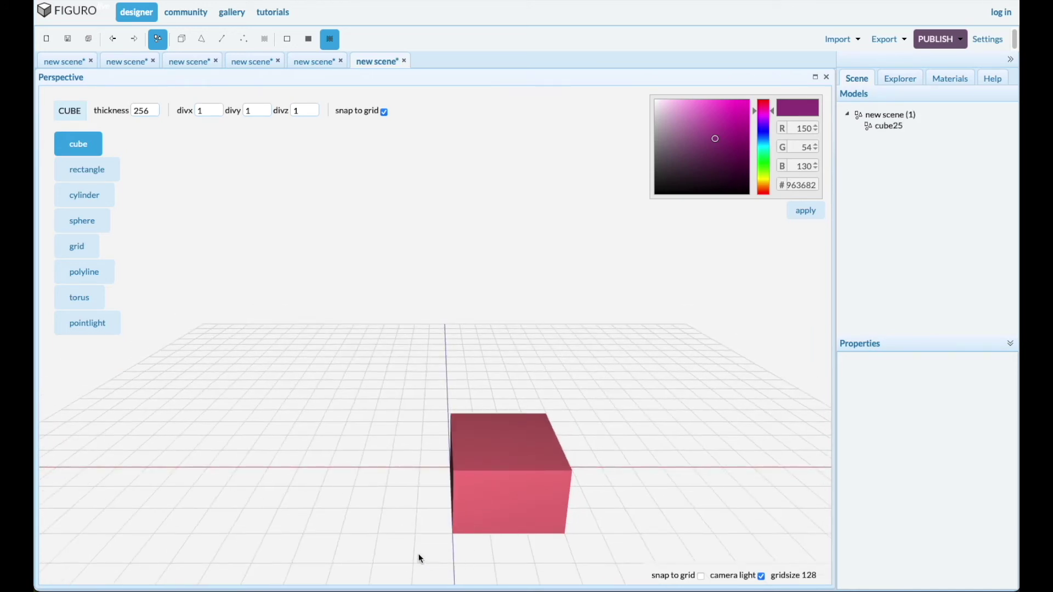
{"action": "middle_click_drag", "start_coordinate": [419, 554], "coordinate": [447, 487]}
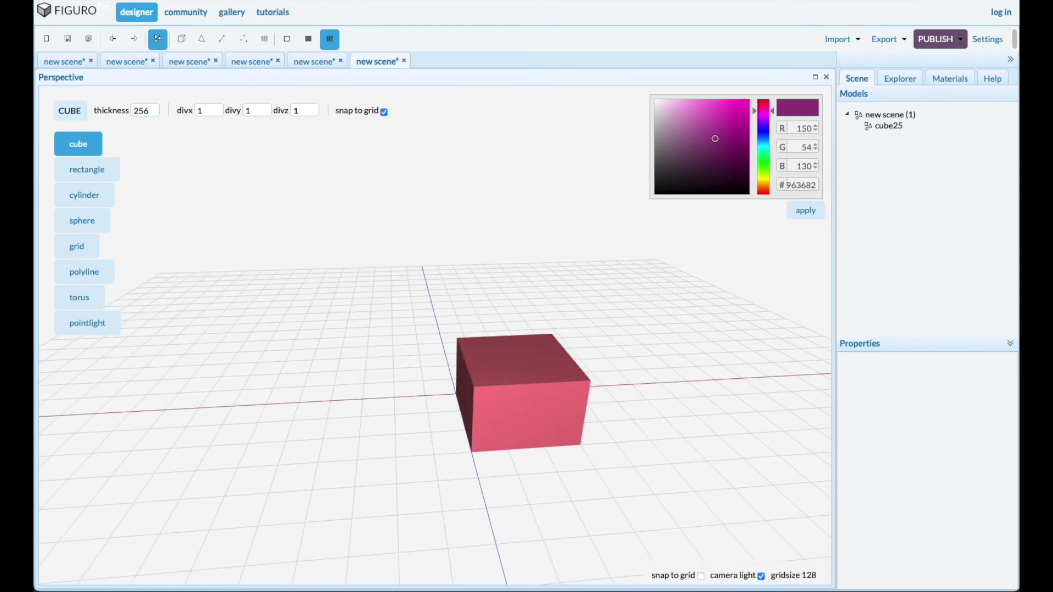
Select the top polygon of the red cube and move it down to a cube height of about 121
{"action": "left_click", "coordinate": [898, 126]}
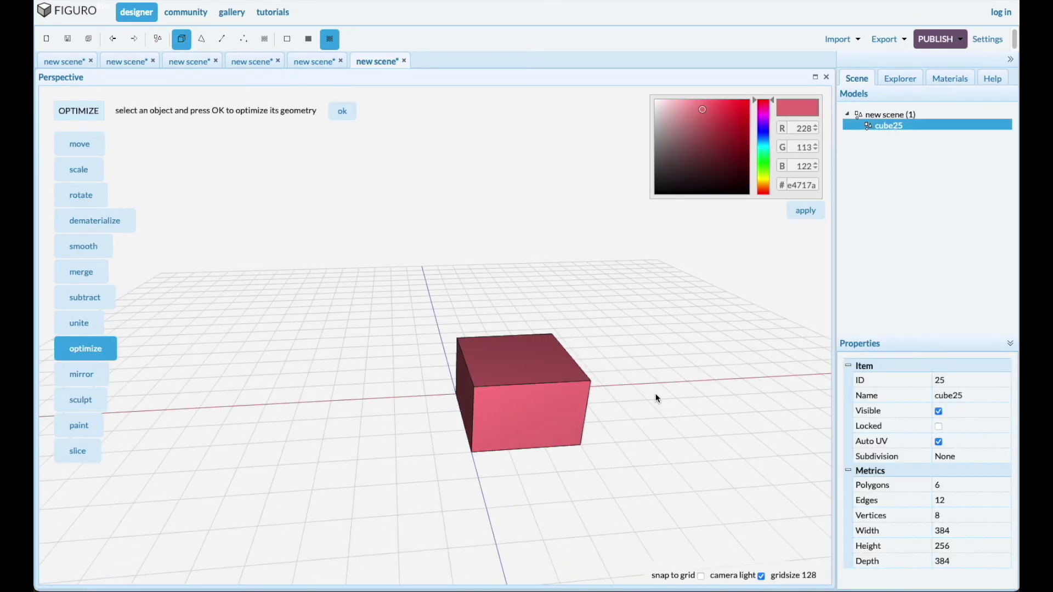
{"action": "left_click", "coordinate": [84, 172]}
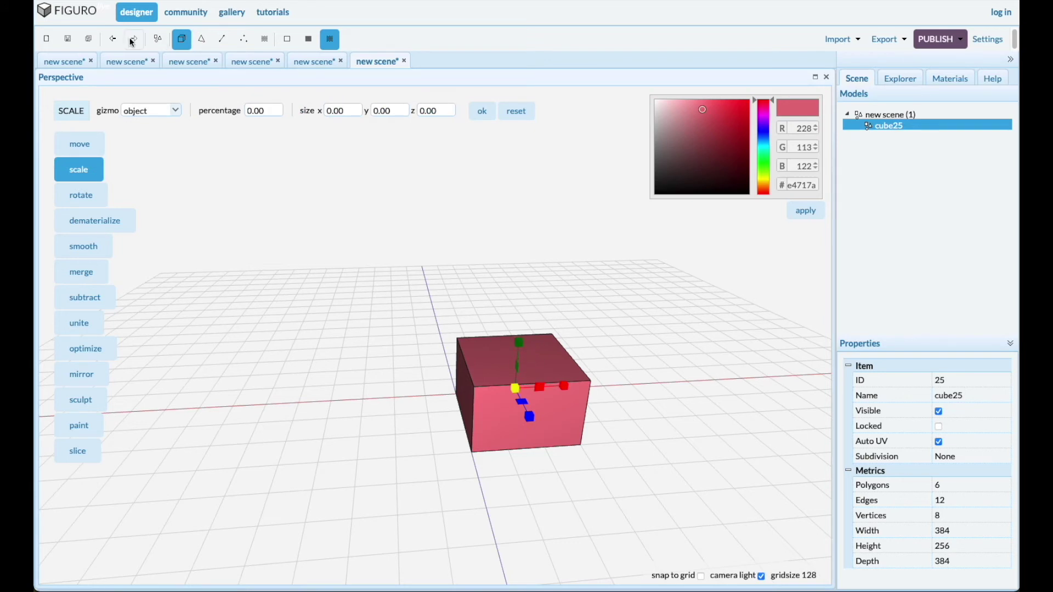
{"action": "left_click", "coordinate": [202, 39]}
{"action": "left_click", "coordinate": [80, 144]}
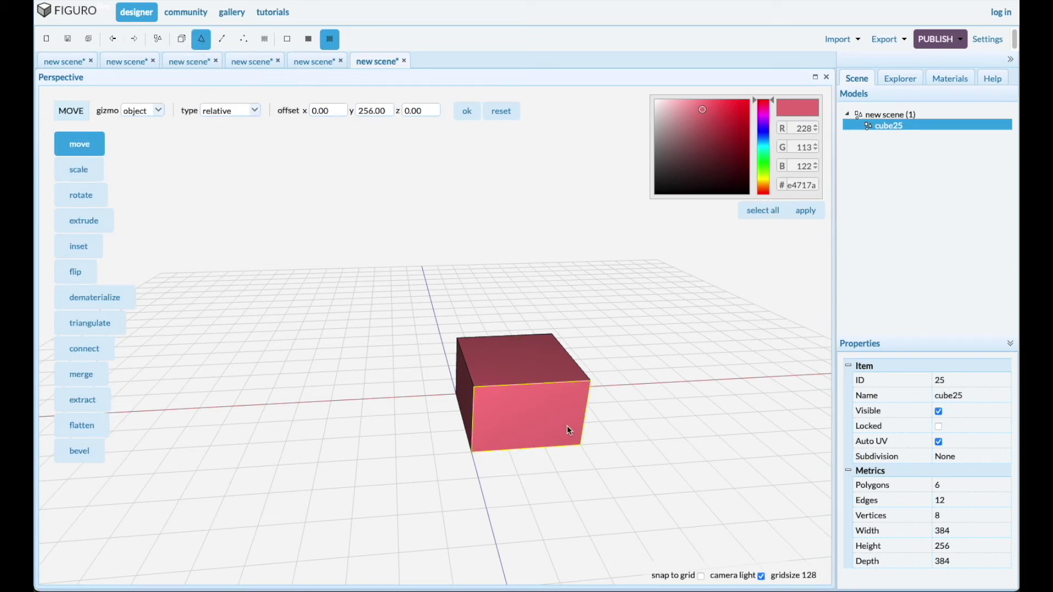
{"action": "left_click", "coordinate": [538, 356]}
{"action": "left_click_drag", "start_coordinate": [525, 308], "coordinate": [503, 344]}
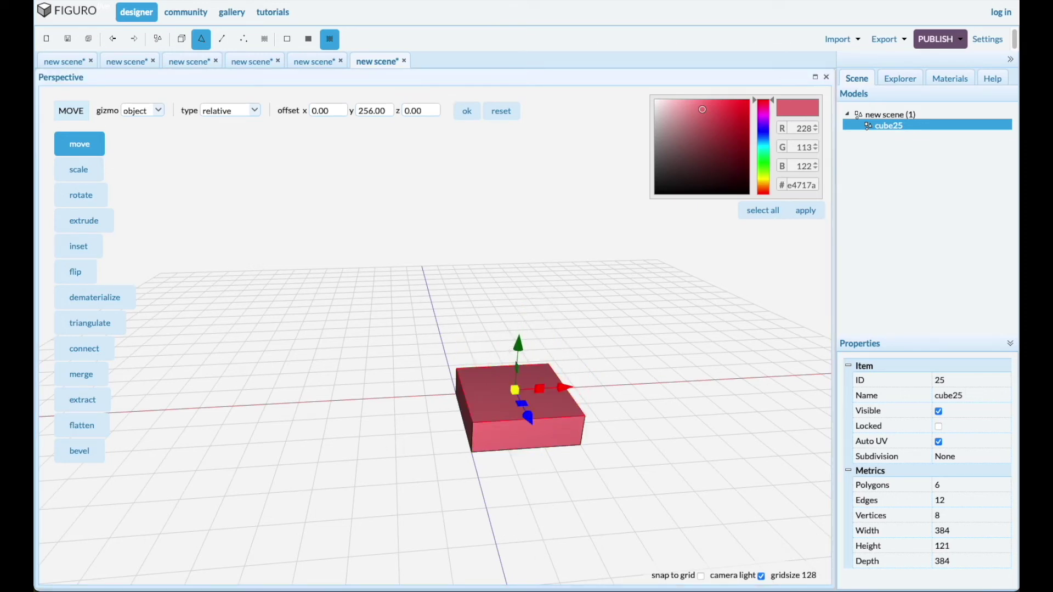
Select two adjacent side polygons of the flattened block and extrude them individually outward by about 116 units
{"action": "left_click", "coordinate": [516, 433]}
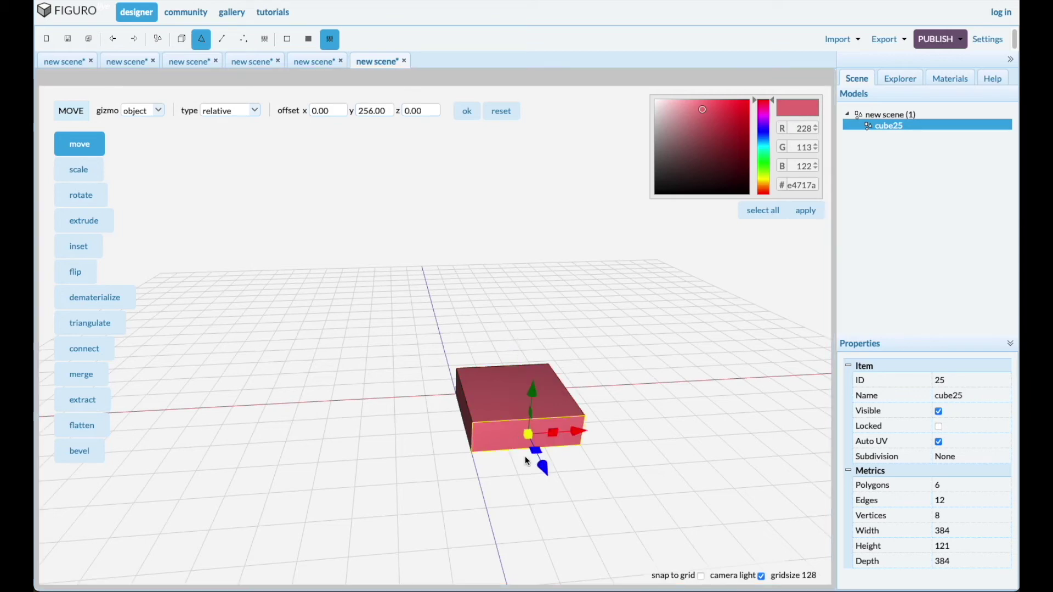
{"action": "right_click_drag", "start_coordinate": [648, 528], "coordinate": [615, 513]}
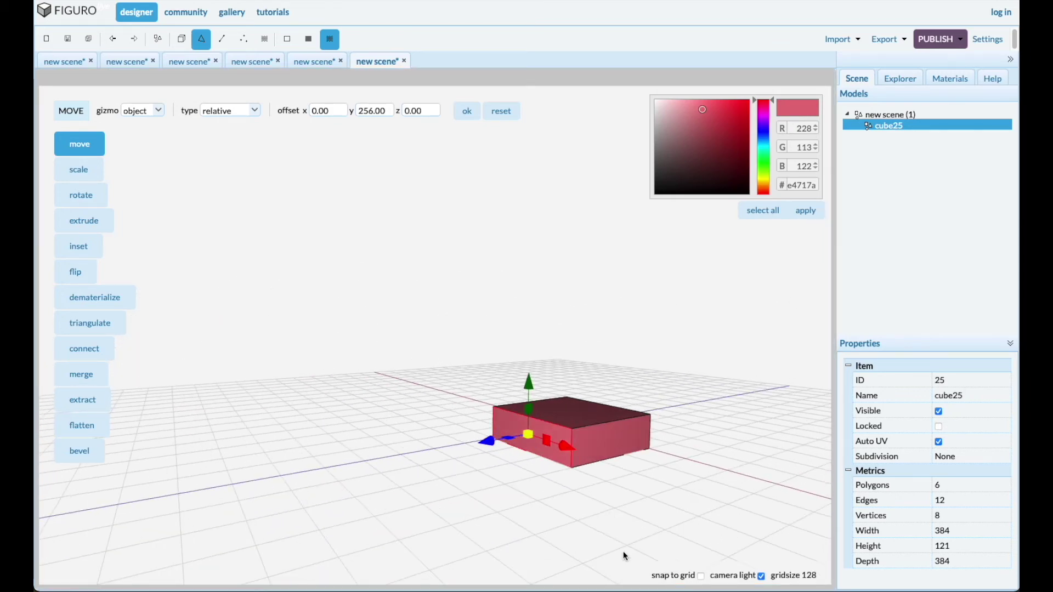
{"action": "left_click", "coordinate": [597, 440]}
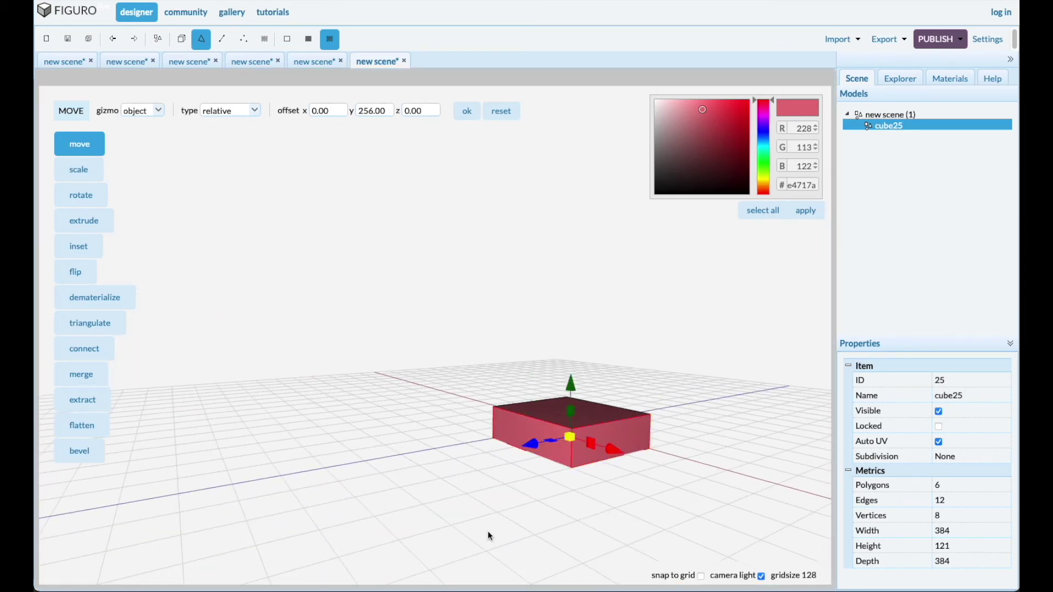
{"action": "left_click", "coordinate": [83, 221]}
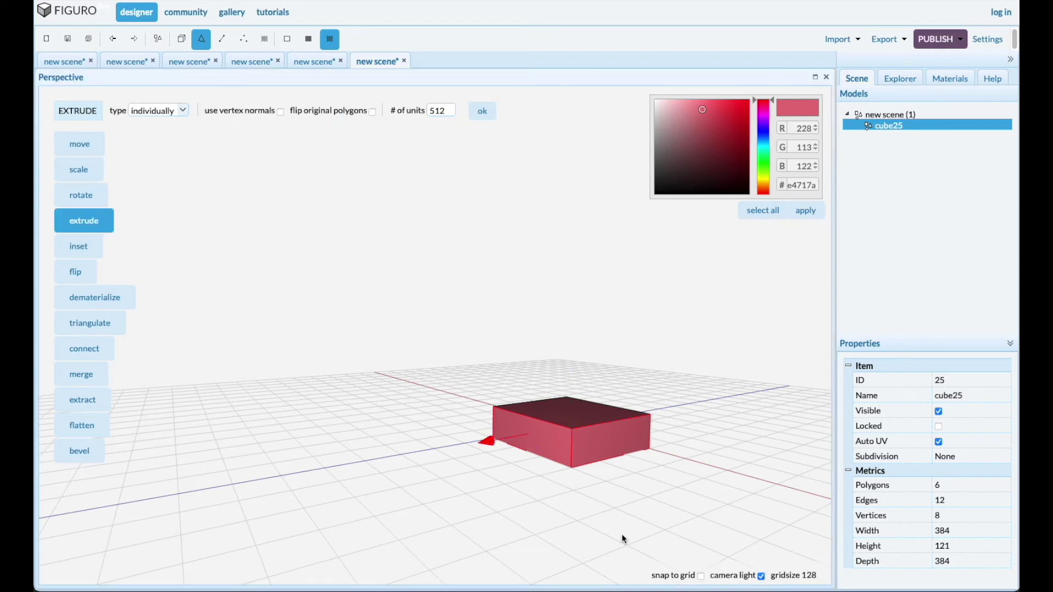
{"action": "middle_click_drag", "start_coordinate": [521, 510], "coordinate": [420, 279]}
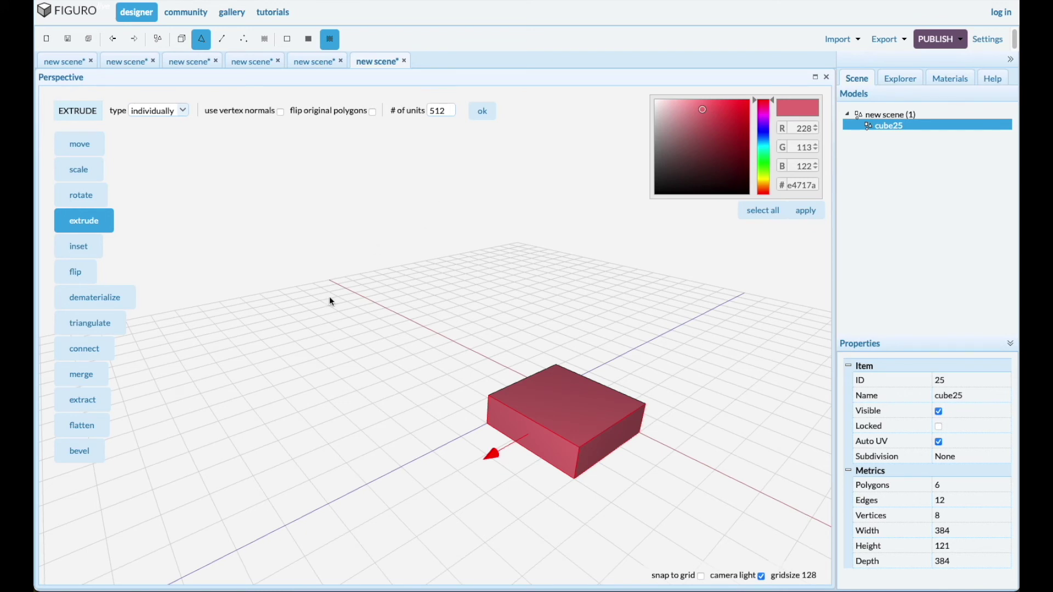
{"action": "left_click_drag", "start_coordinate": [495, 455], "coordinate": [475, 469]}
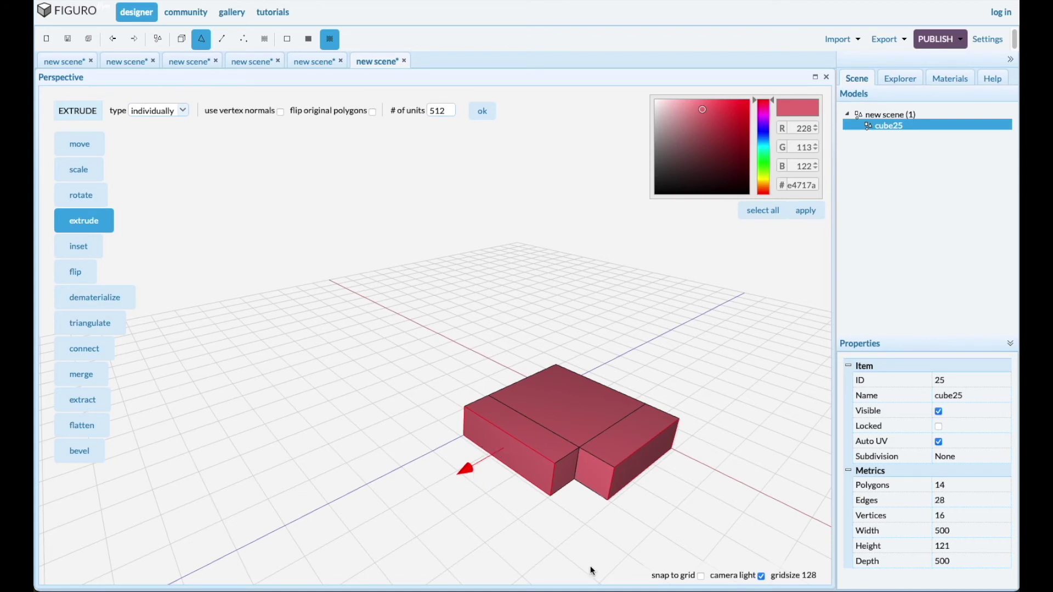
Select the two facing polygons in the corner notch between the extrusions and connect them, without keeping the original polygons
{"action": "left_click", "coordinate": [596, 480]}
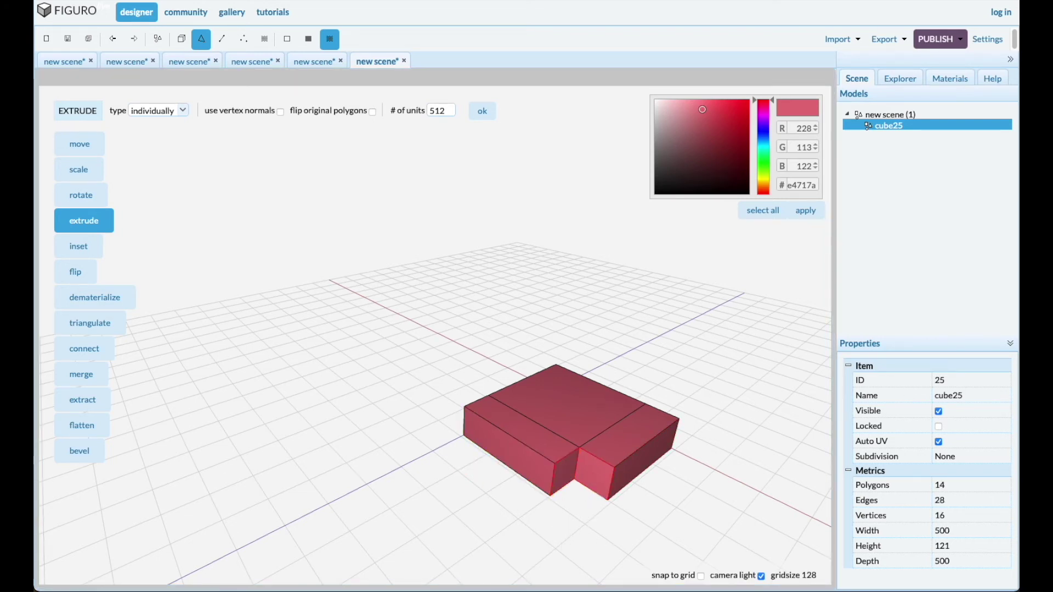
{"action": "left_click", "coordinate": [560, 521]}
{"action": "left_click", "coordinate": [83, 348]}
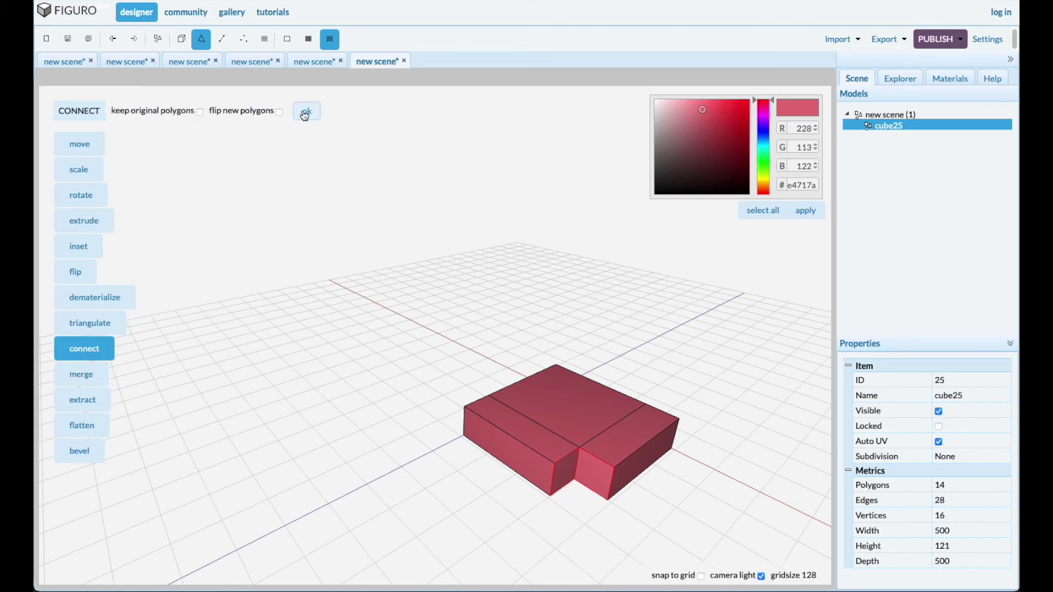
{"action": "left_click", "coordinate": [305, 113]}
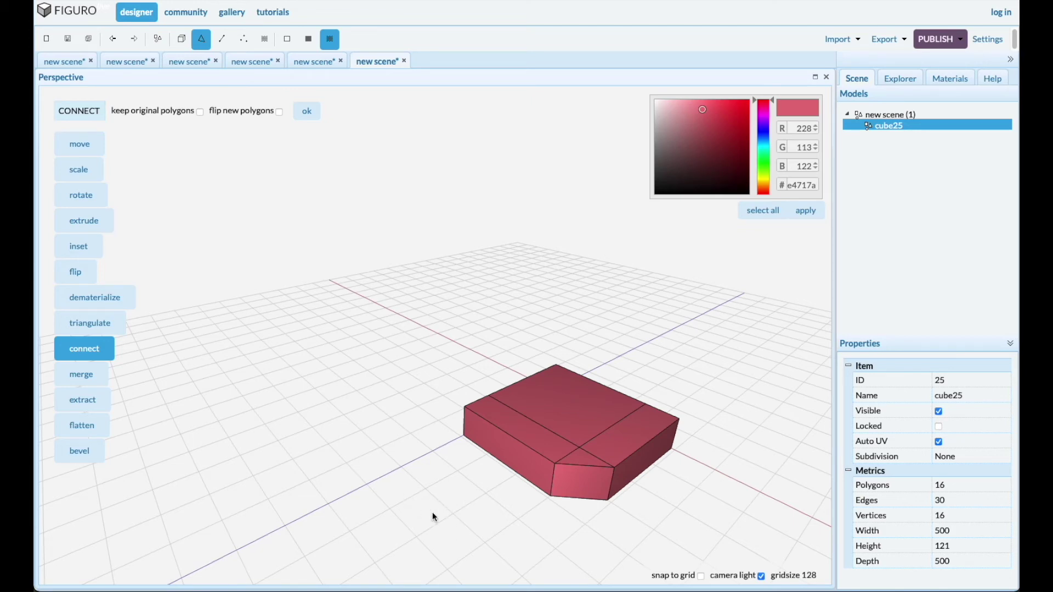
Select the new corner polygon on the underside of the slab and extrude it 512 units downward as a leg
{"action": "middle_click_drag", "start_coordinate": [423, 488], "coordinate": [403, 351]}
{"action": "mouse_move", "coordinate": [443, 420]}
{"action": "middle_mouse_down"}
{"action": "mouse_move", "coordinate": [447, 430]}
{"action": "mouse_move", "coordinate": [456, 415]}
{"action": "middle_mouse_up"}
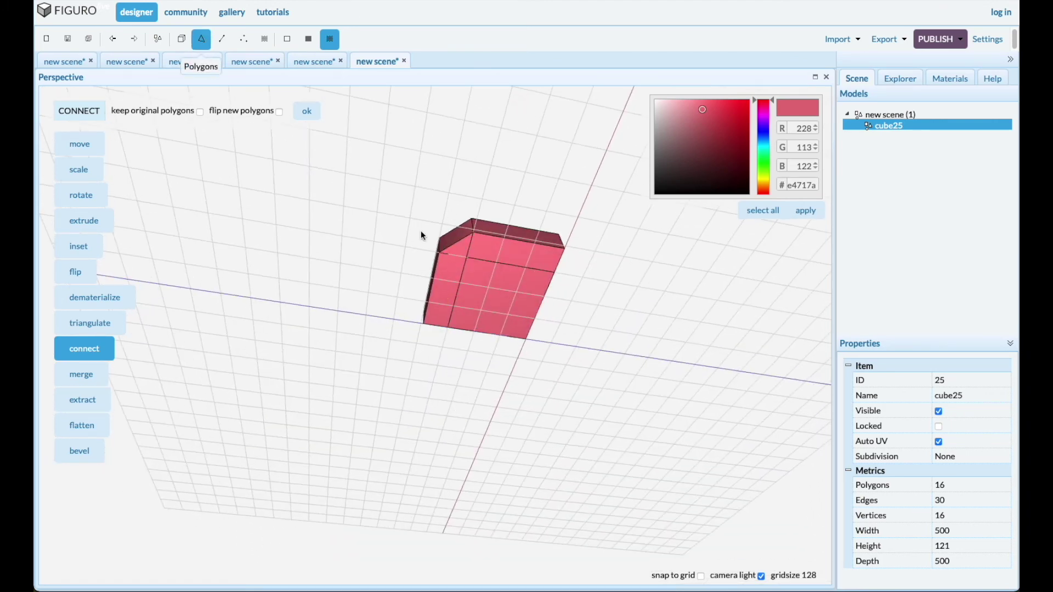
{"action": "left_click", "coordinate": [456, 248]}
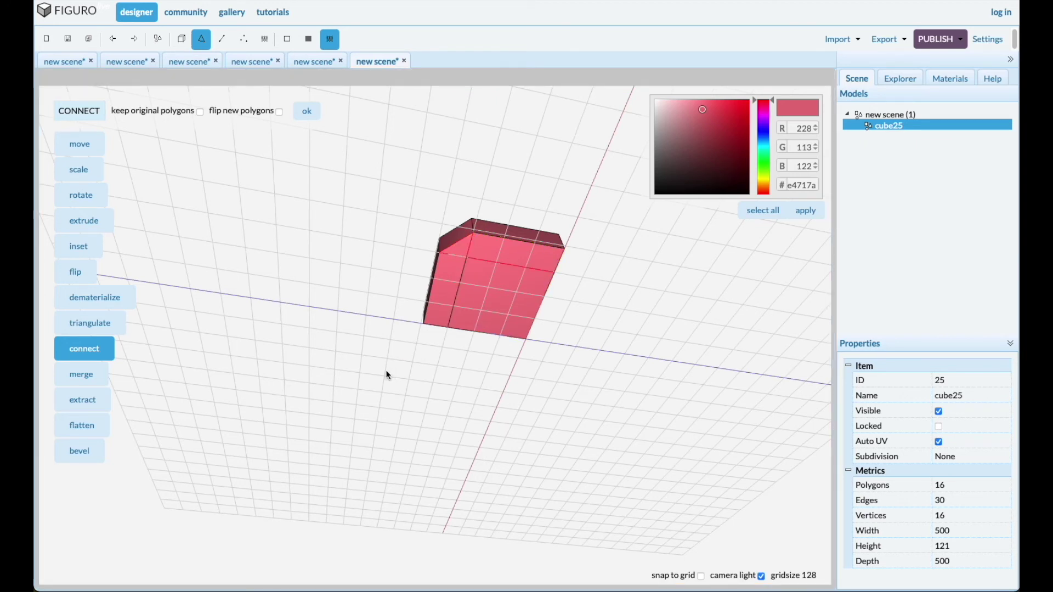
{"action": "left_click", "coordinate": [81, 222]}
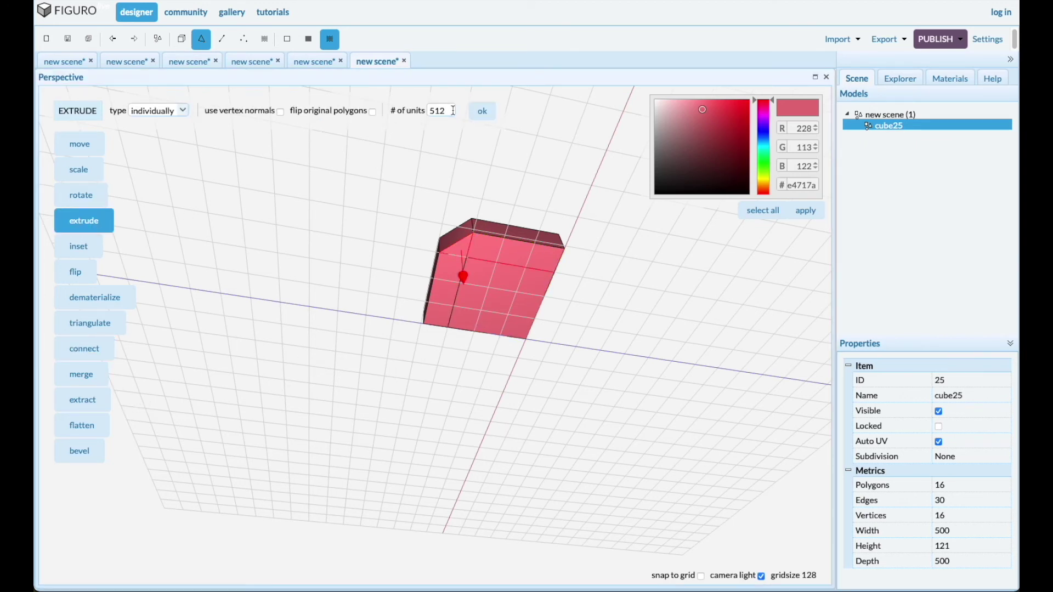
{"action": "left_click", "coordinate": [481, 115]}
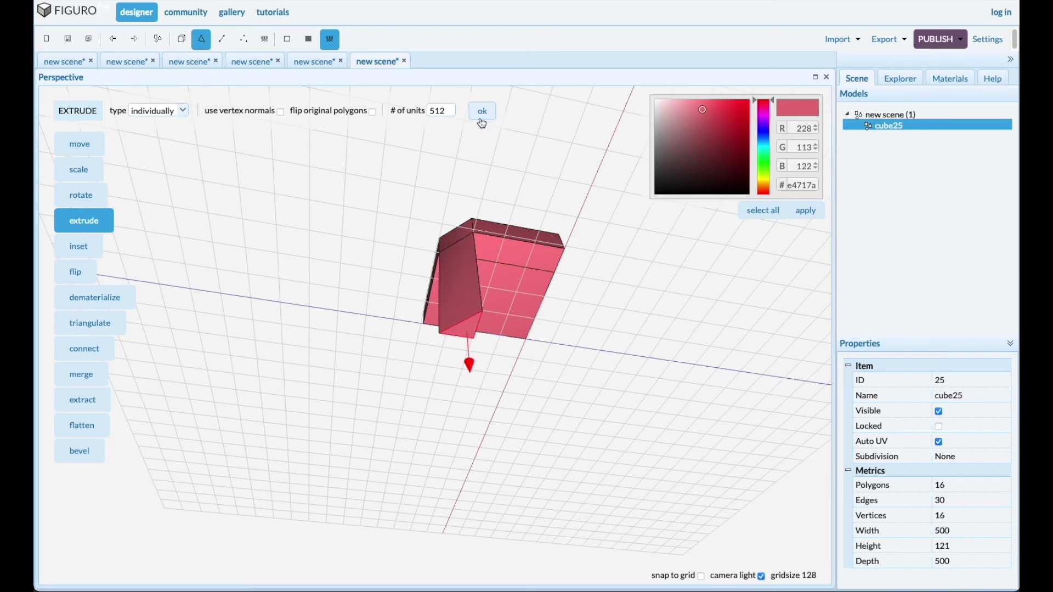
{"action": "middle_click_drag", "start_coordinate": [347, 325], "coordinate": [352, 362]}
{"action": "middle_click_drag", "start_coordinate": [334, 265], "coordinate": [352, 359]}
{"action": "mouse_move", "coordinate": [331, 315]}
{"action": "middle_mouse_down"}
{"action": "mouse_move", "coordinate": [353, 324]}
{"action": "mouse_move", "coordinate": [344, 333]}
{"action": "mouse_move", "coordinate": [377, 325]}
{"action": "mouse_move", "coordinate": [331, 332]}
{"action": "middle_mouse_up"}
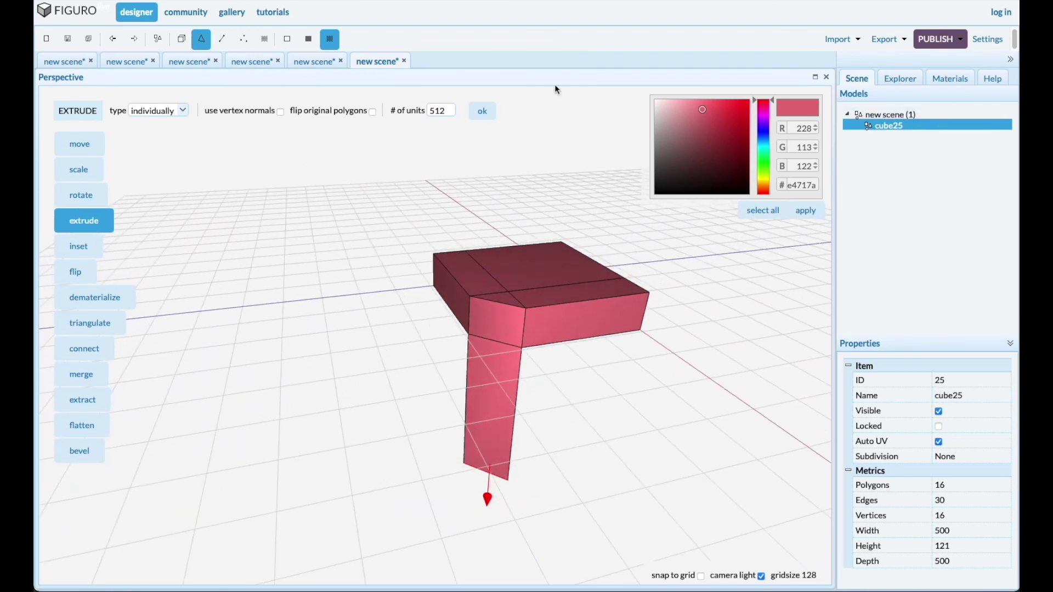
Switch to whole-object editing and mirror the quarter table along the x axis
{"action": "left_click", "coordinate": [182, 38]}
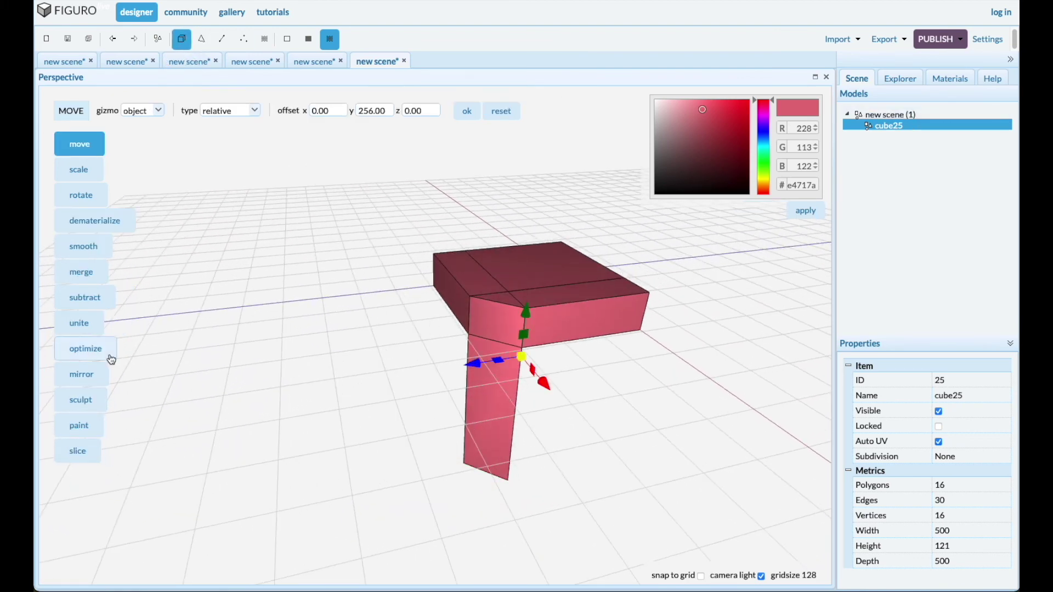
{"action": "left_click", "coordinate": [86, 377]}
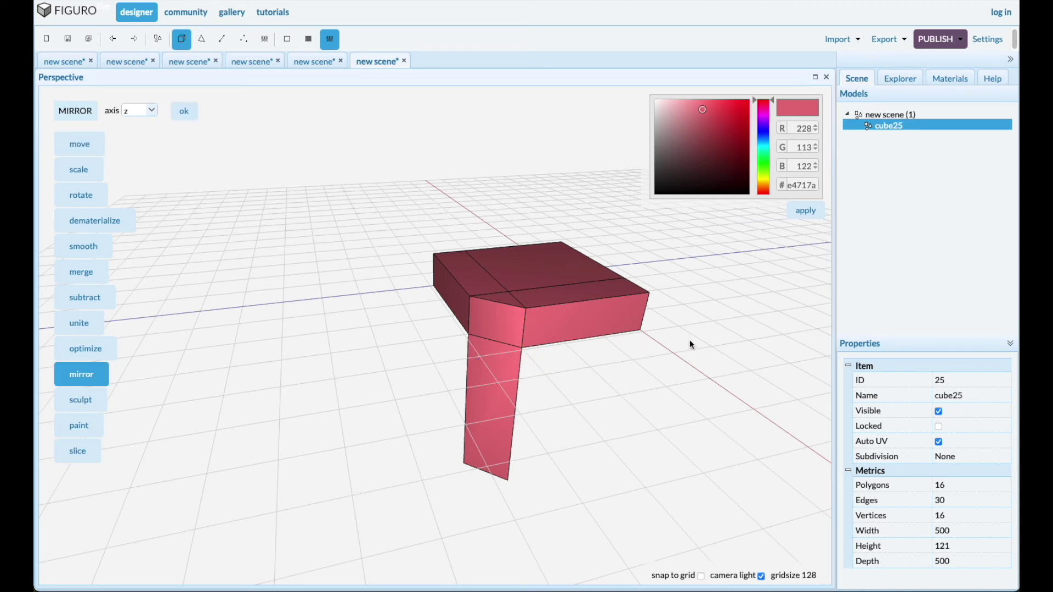
{"action": "left_click", "coordinate": [147, 110]}
{"action": "left_click", "coordinate": [144, 122]}
{"action": "left_click", "coordinate": [183, 114]}
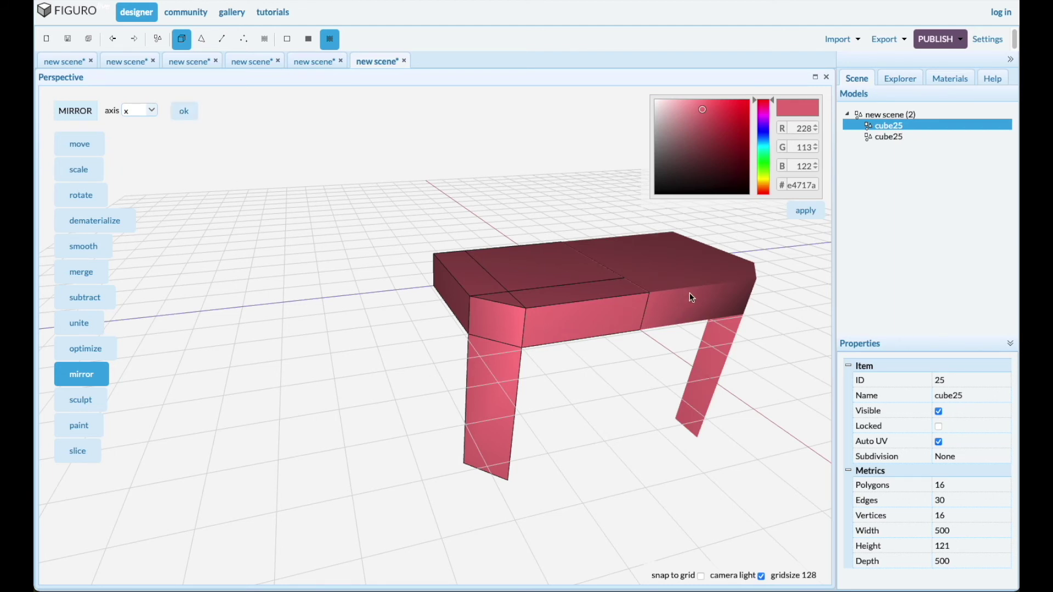
Select both quarter-table objects and unite them into one half table
{"action": "left_click", "coordinate": [663, 396]}
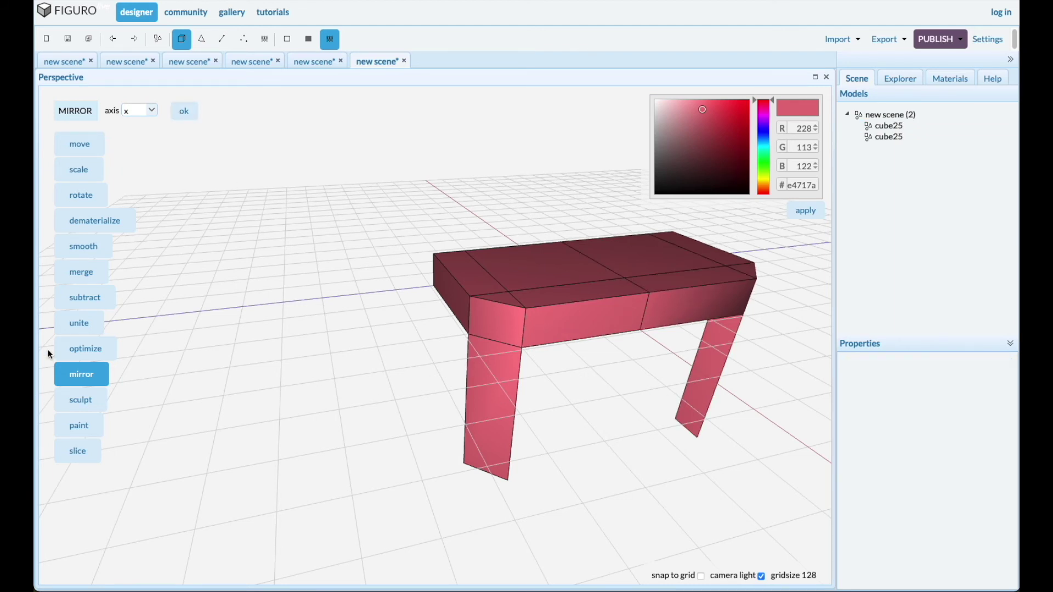
{"action": "left_click", "coordinate": [86, 327]}
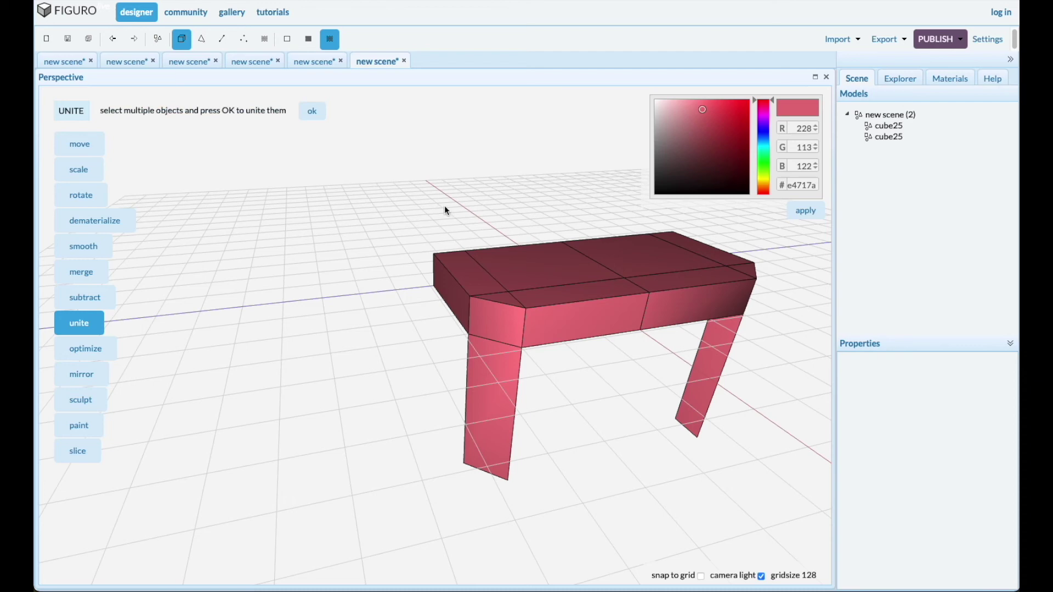
{"action": "left_click", "coordinate": [313, 114]}
{"action": "left_click_drag", "start_coordinate": [297, 373], "coordinate": [334, 365]}
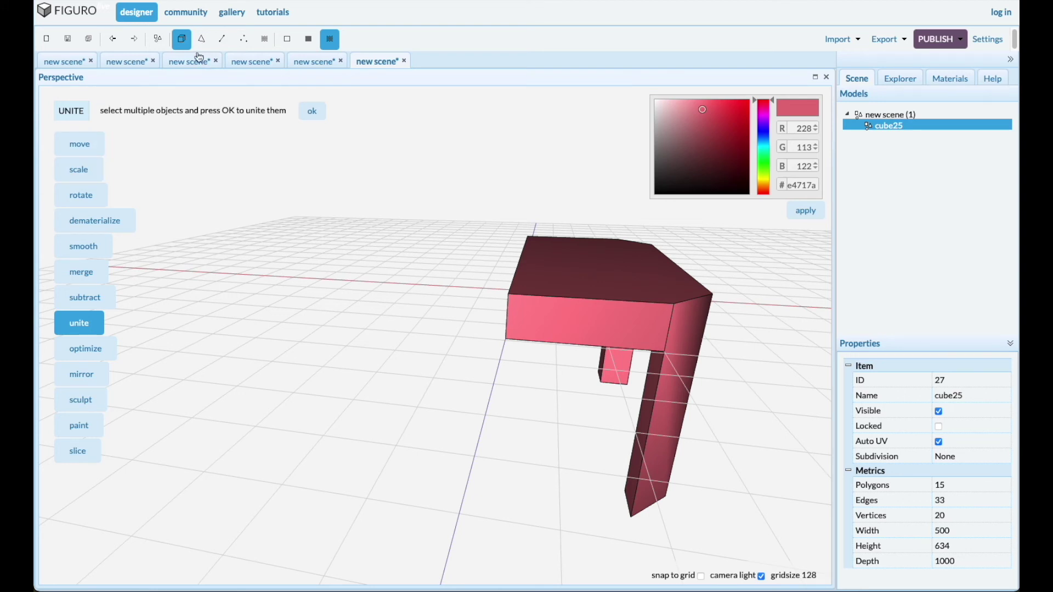
Mirror the united half table along the z axis
{"action": "left_click", "coordinate": [81, 375]}
{"action": "left_click", "coordinate": [149, 110]}
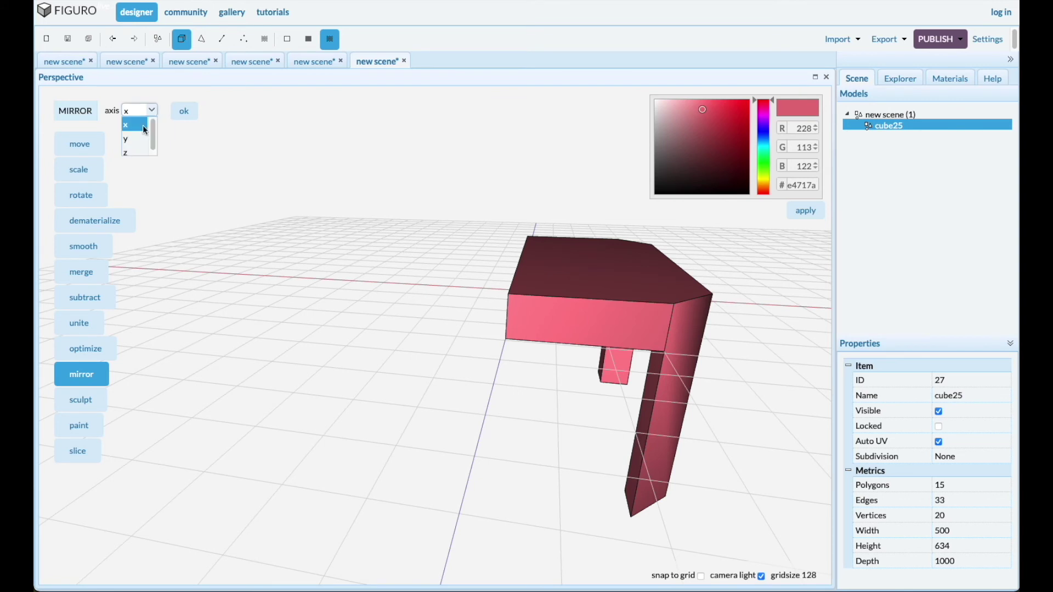
{"action": "left_click", "coordinate": [132, 154]}
{"action": "left_click", "coordinate": [187, 110]}
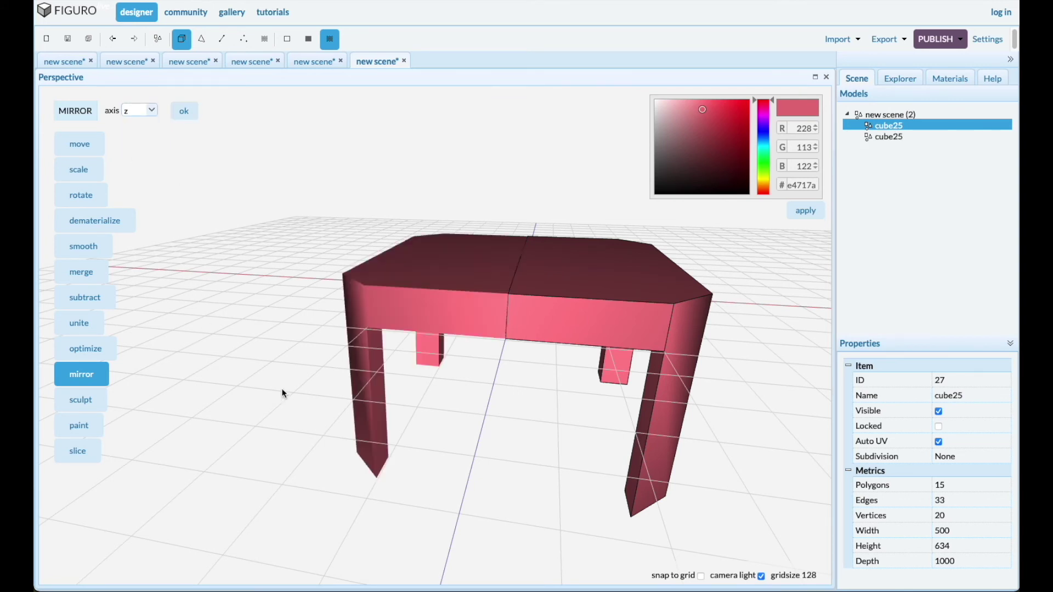
Select both table halves and unite them into a single four-legged table
{"action": "left_click", "coordinate": [409, 300]}
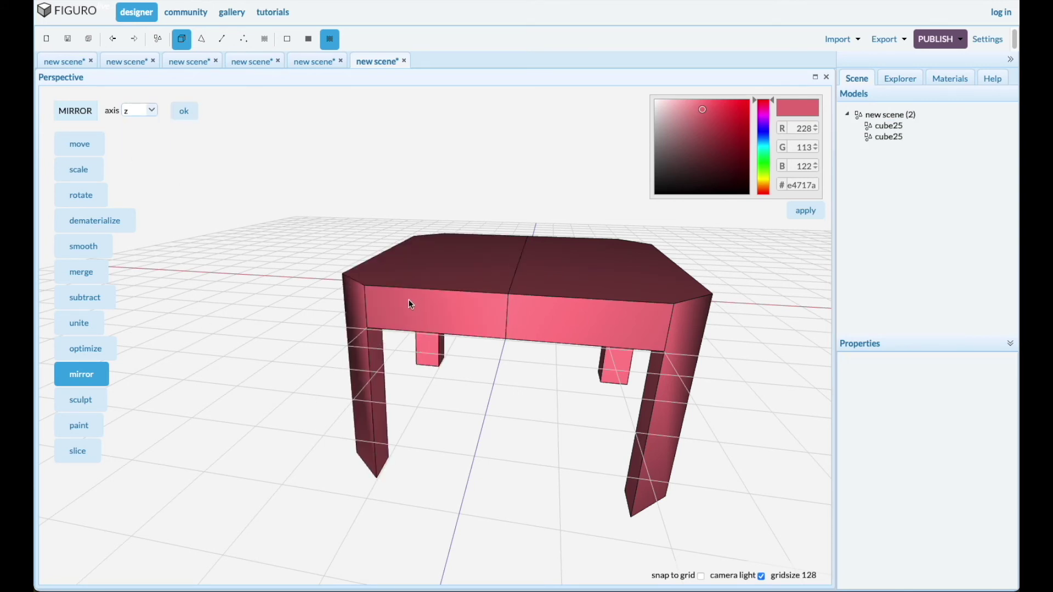
{"action": "left_click", "coordinate": [86, 324]}
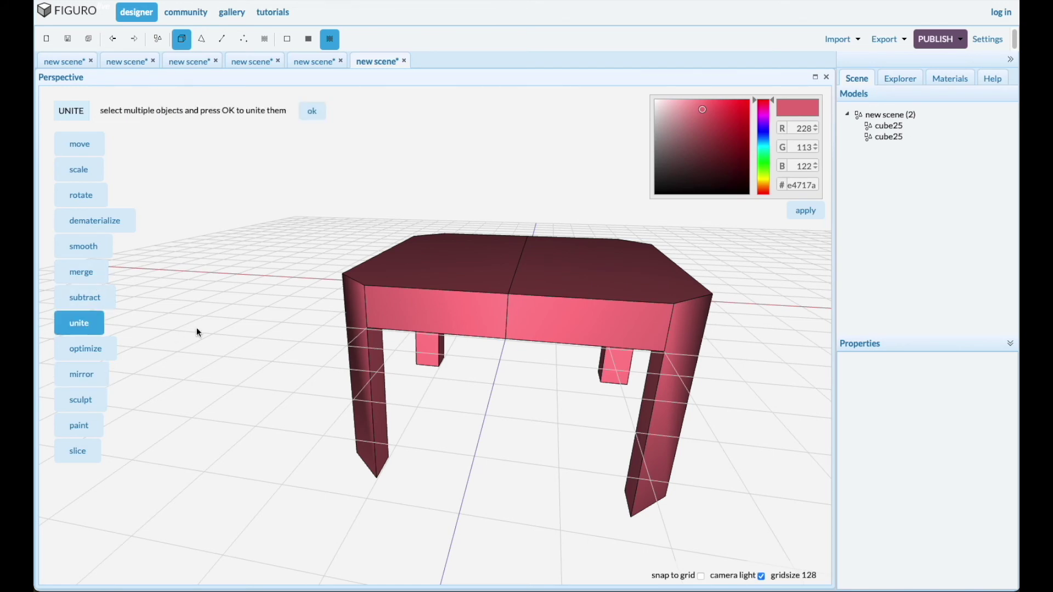
{"action": "left_click", "coordinate": [312, 112]}
{"action": "left_click_drag", "start_coordinate": [200, 364], "coordinate": [311, 377]}
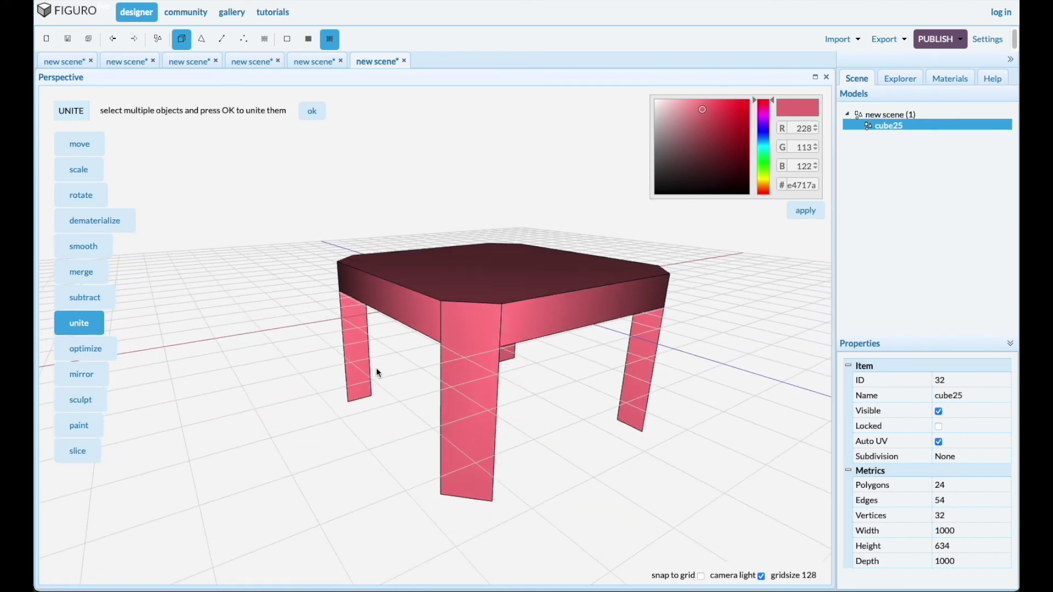
{"action": "left_click_drag", "start_coordinate": [542, 460], "coordinate": [478, 202]}
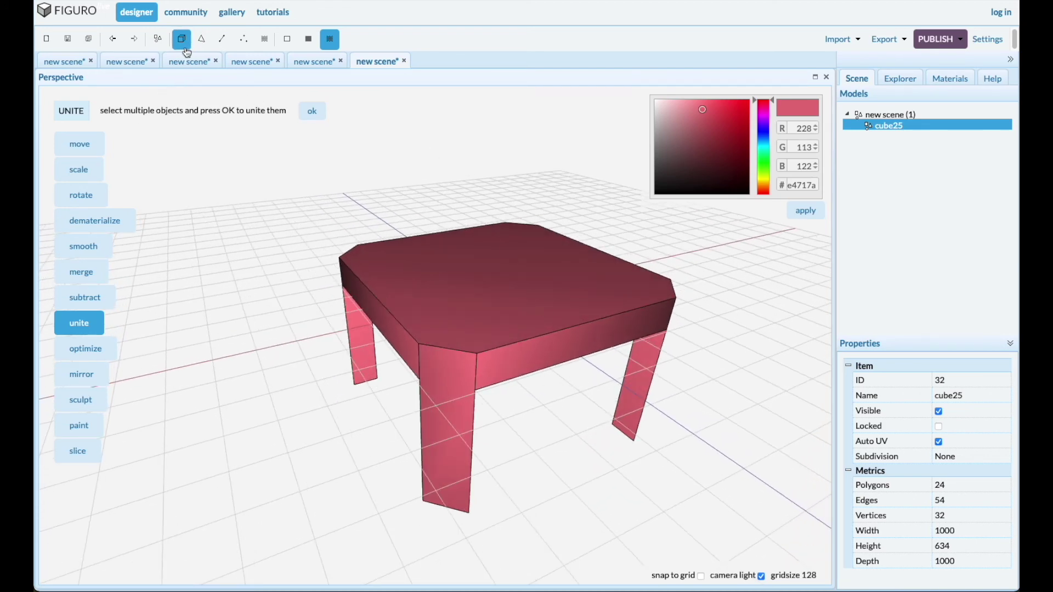
Select the tabletop's upper polygon and move it up to an overall table height of about 723
{"action": "left_click", "coordinate": [201, 39]}
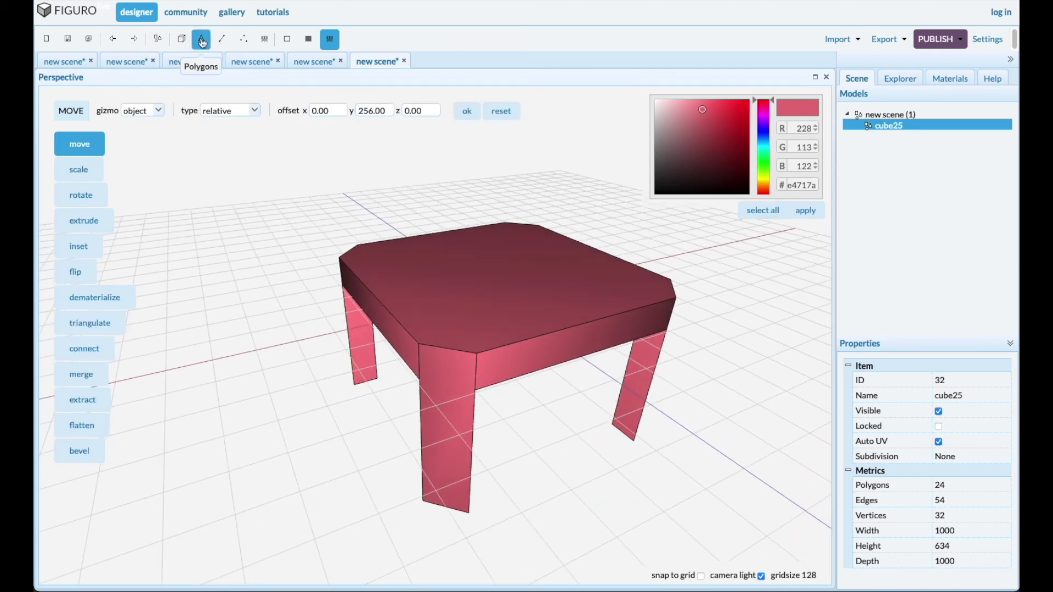
{"action": "left_click", "coordinate": [482, 279]}
{"action": "left_click_drag", "start_coordinate": [499, 226], "coordinate": [499, 191]}
{"action": "right_click_drag", "start_coordinate": [575, 410], "coordinate": [575, 385]}
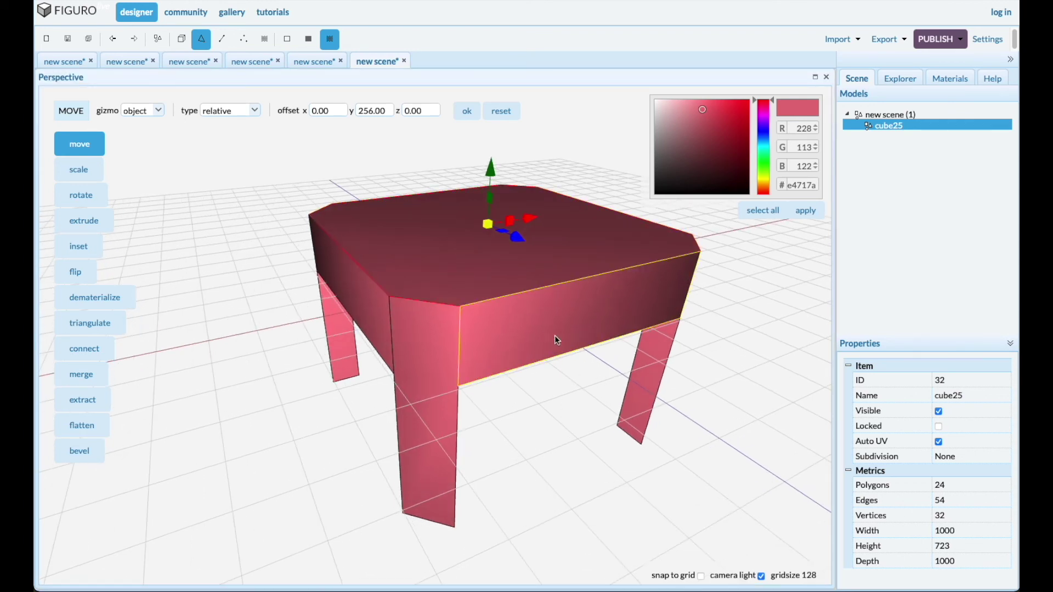
Select one long side polygon of the thickened tabletop and inset it slightly
{"action": "left_click", "coordinate": [572, 324]}
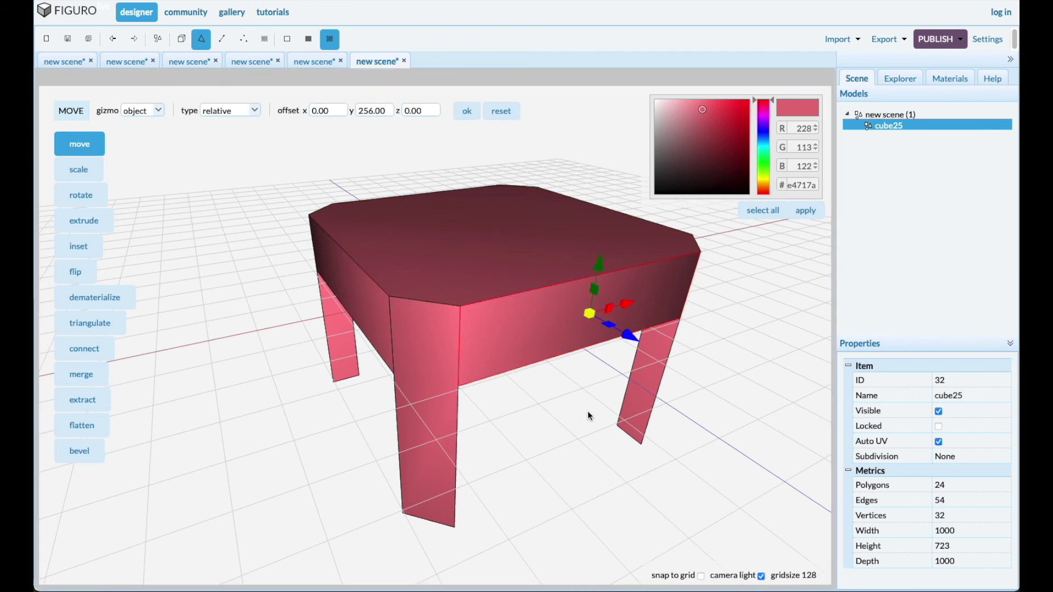
{"action": "left_click", "coordinate": [87, 252]}
{"action": "left_click_drag", "start_coordinate": [591, 317], "coordinate": [572, 320]}
{"action": "middle_click_drag", "start_coordinate": [561, 416], "coordinate": [538, 406]}
Scale the inset side polygon down slightly in height and width
{"action": "left_click", "coordinate": [78, 170]}
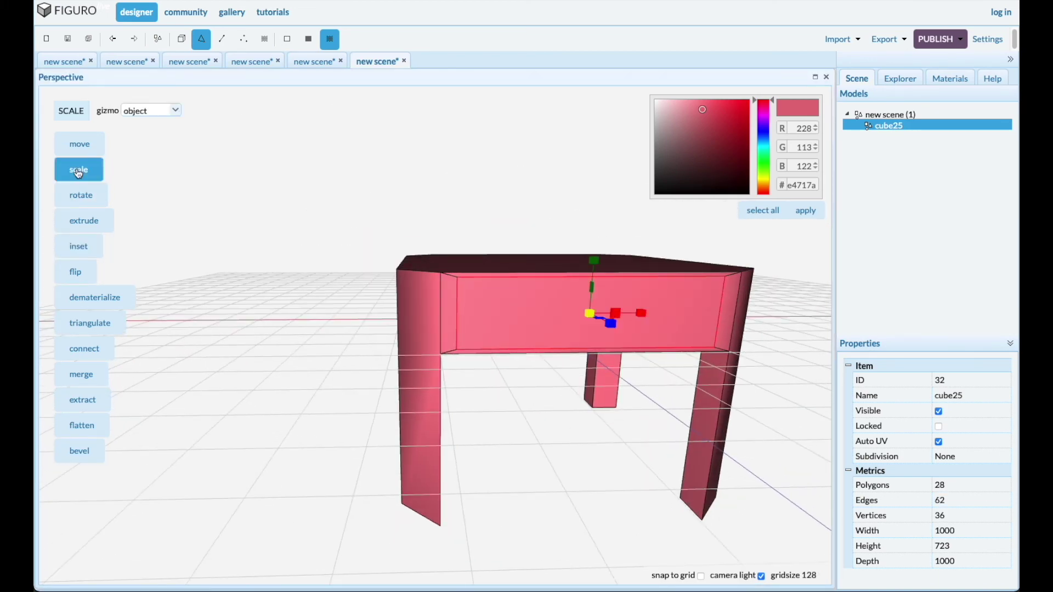
{"action": "left_click_drag", "start_coordinate": [593, 261], "coordinate": [593, 267]}
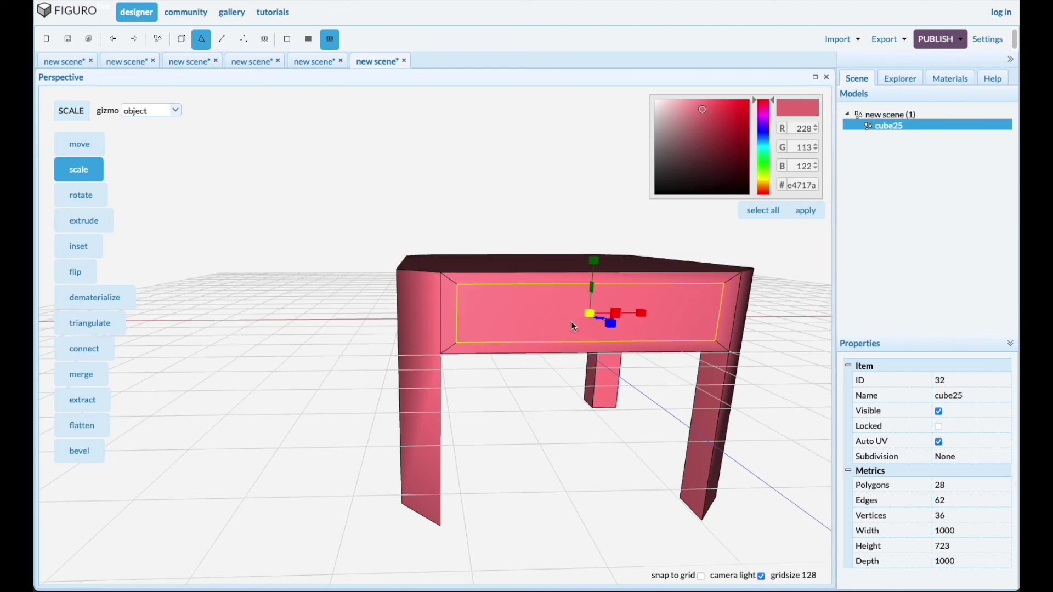
{"action": "left_click_drag", "start_coordinate": [645, 317], "coordinate": [640, 316]}
{"action": "middle_click_drag", "start_coordinate": [597, 363], "coordinate": [536, 446]}
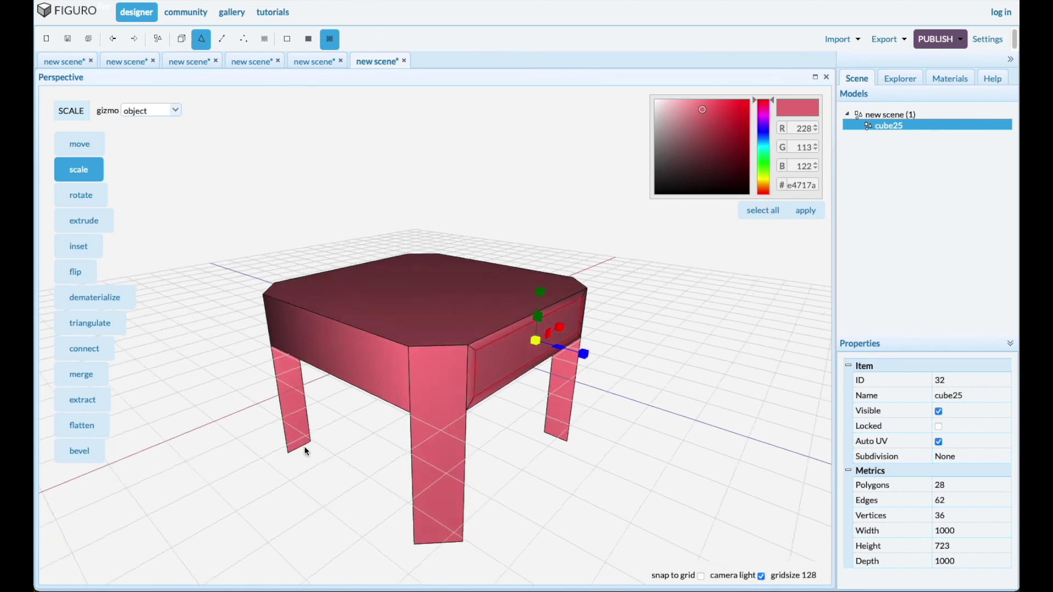
Extrude the inset side polygon inward to hollow out a deep open drawer compartment under the tabletop
{"action": "middle_click_drag", "start_coordinate": [305, 447], "coordinate": [318, 451]}
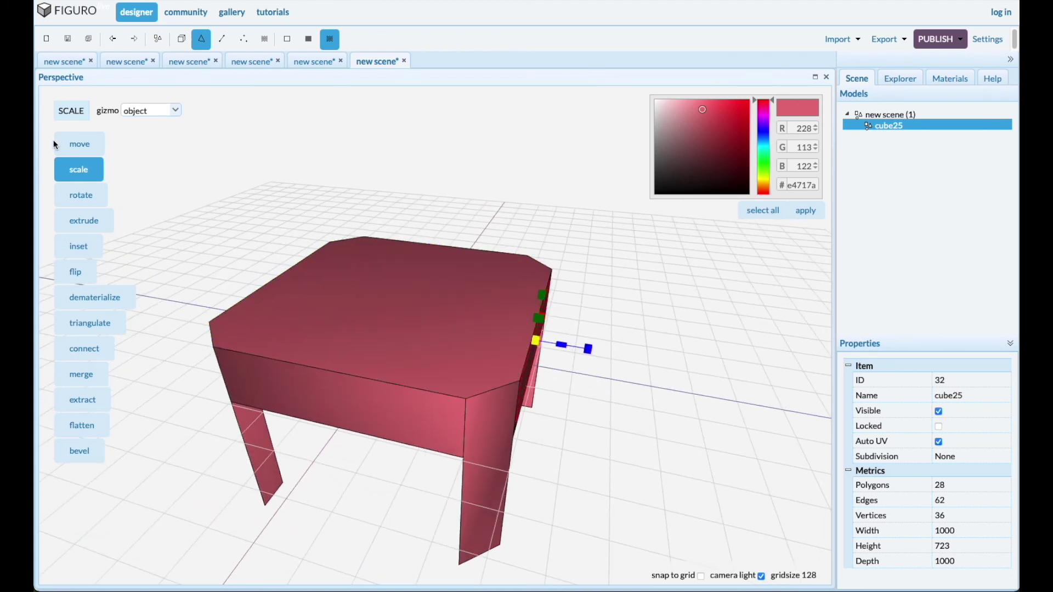
{"action": "left_click", "coordinate": [88, 223]}
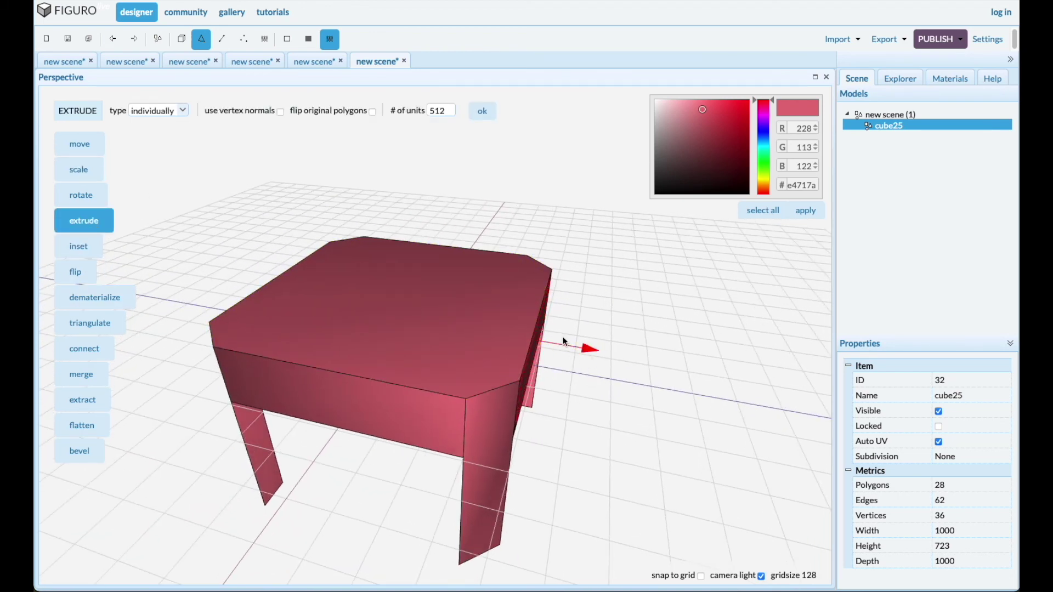
{"action": "left_click_drag", "start_coordinate": [587, 347], "coordinate": [362, 293]}
{"action": "left_click_drag", "start_coordinate": [577, 428], "coordinate": [545, 425]}
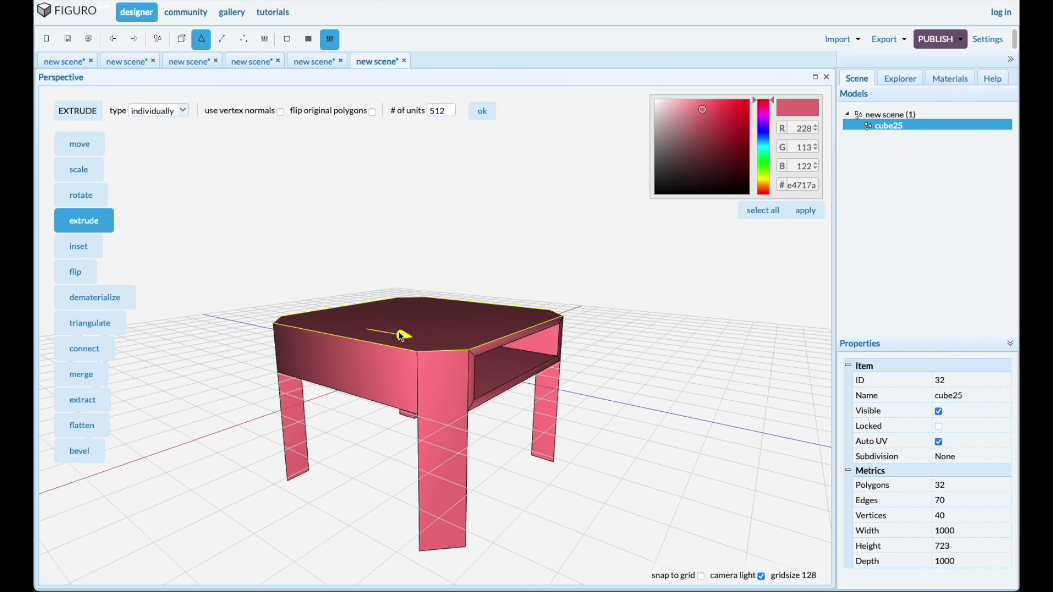
Extrude the compartment's inner end polygon outward into a protruding drawer with an overall model depth of 1187, and inset the drawer's upper polygon slightly
{"action": "left_click_drag", "start_coordinate": [510, 362], "coordinate": [595, 446]}
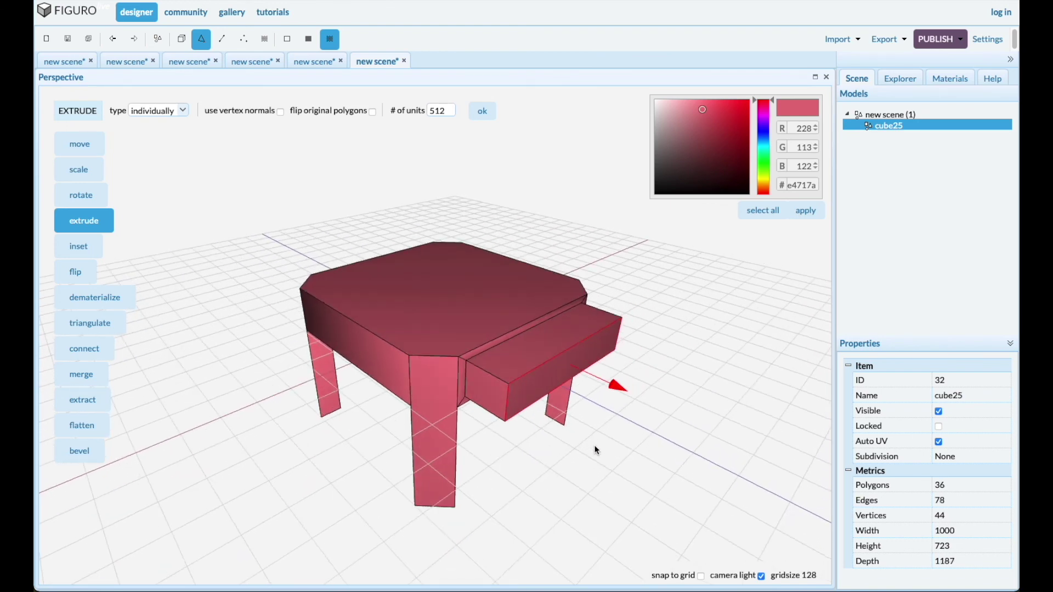
{"action": "left_click", "coordinate": [526, 345]}
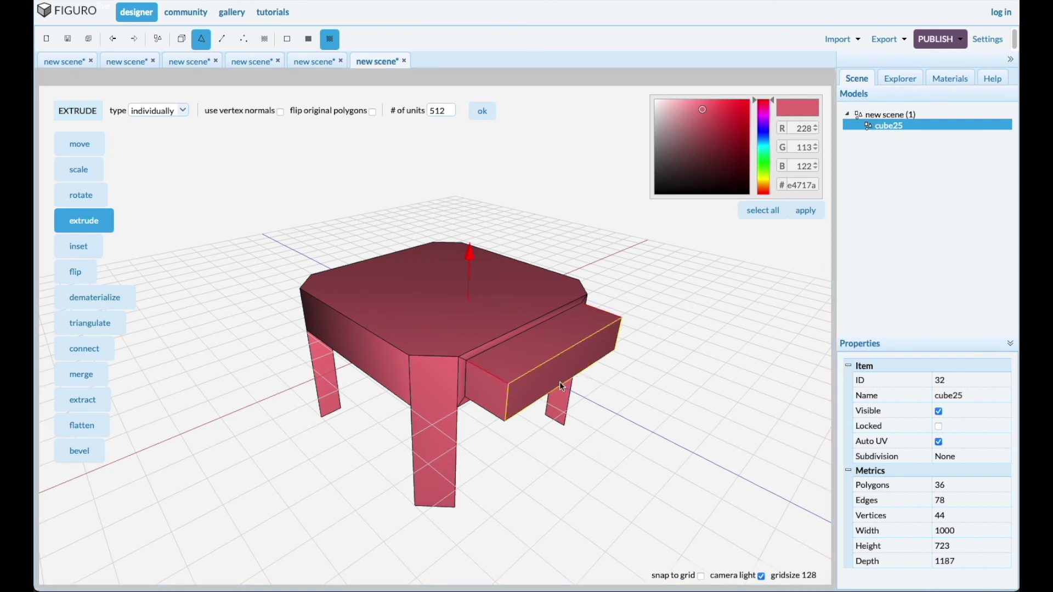
{"action": "left_click", "coordinate": [77, 250]}
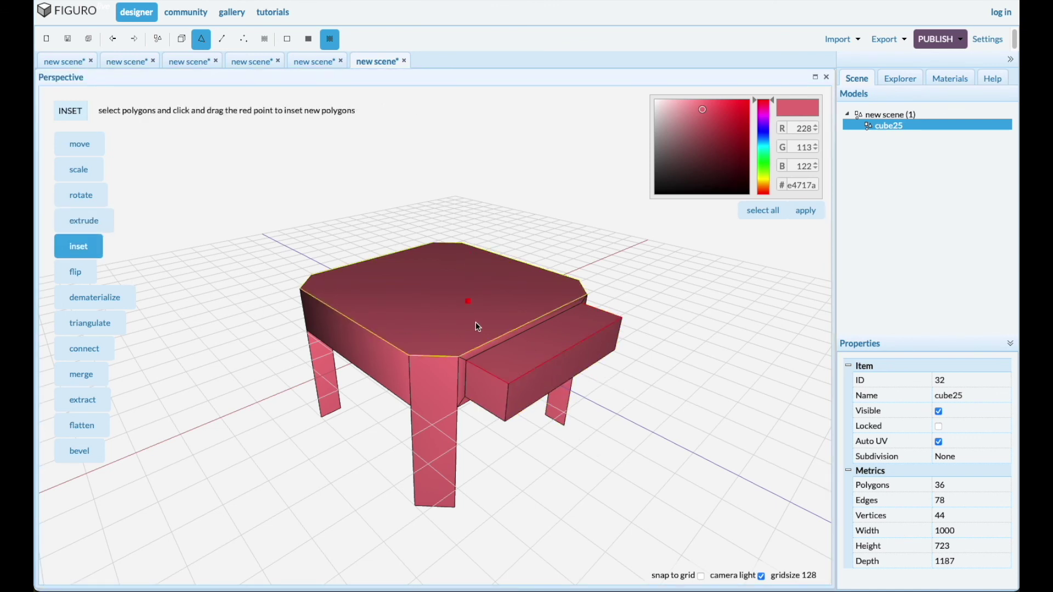
{"action": "left_click", "coordinate": [456, 301]}
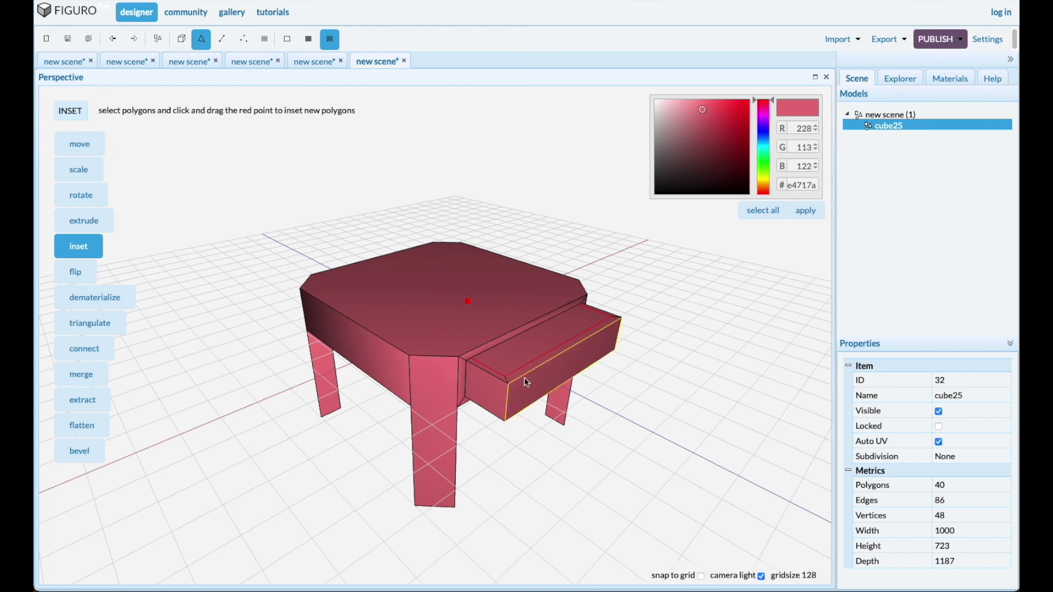
{"action": "scroll", "coordinate": [537, 382], "scroll_direction": "up", "scroll_amount": 5}
{"action": "middle_click_drag", "start_coordinate": [574, 427], "coordinate": [574, 447]}
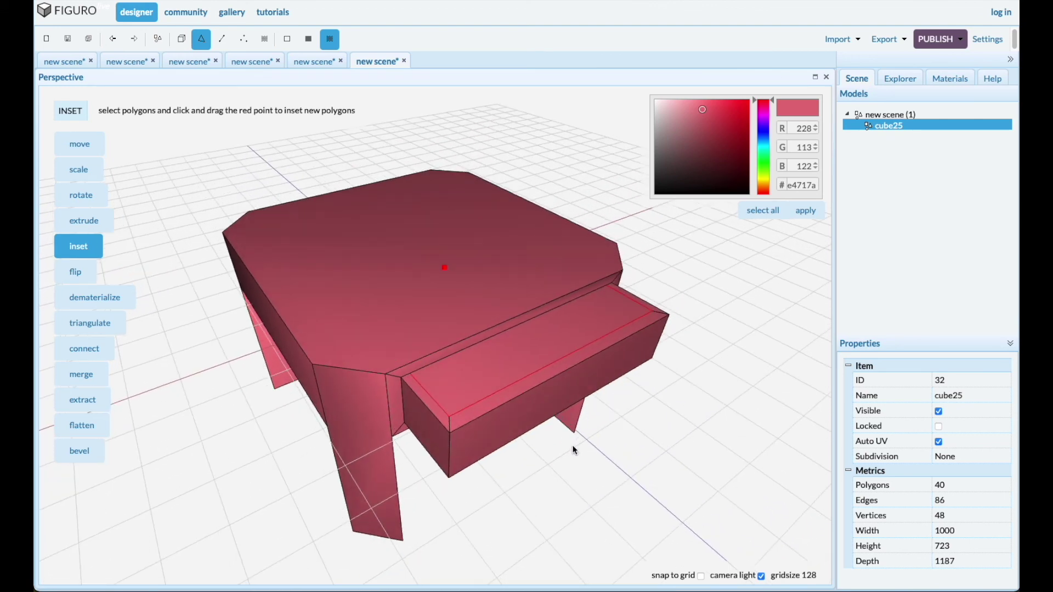
Extrude the inset polygon on the drawer's upper side downward to hollow out the drawer
{"action": "left_click", "coordinate": [78, 169]}
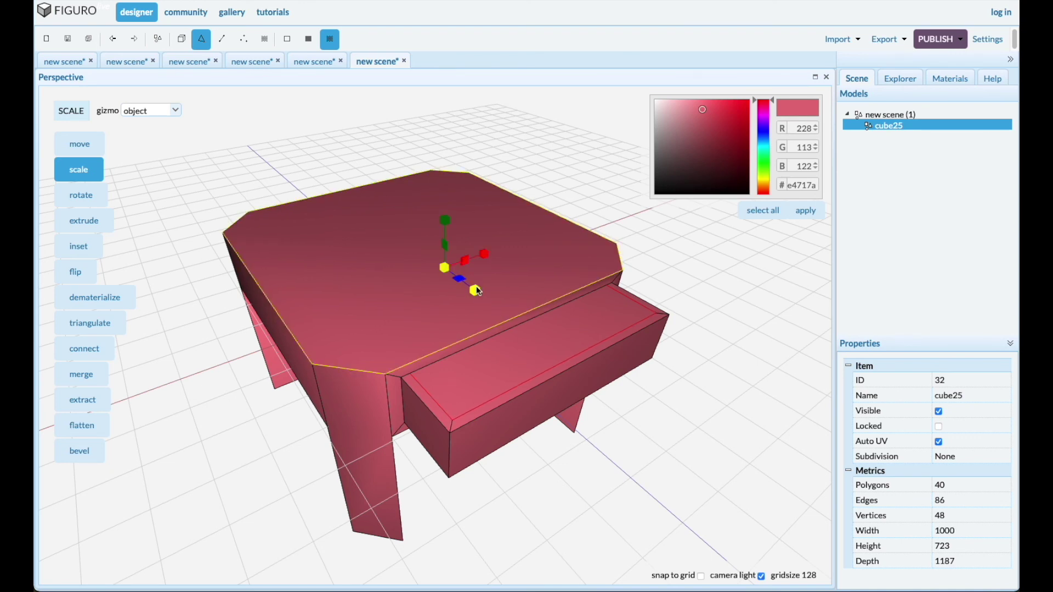
{"action": "left_click", "coordinate": [89, 220]}
{"action": "left_click_drag", "start_coordinate": [552, 519], "coordinate": [559, 445]}
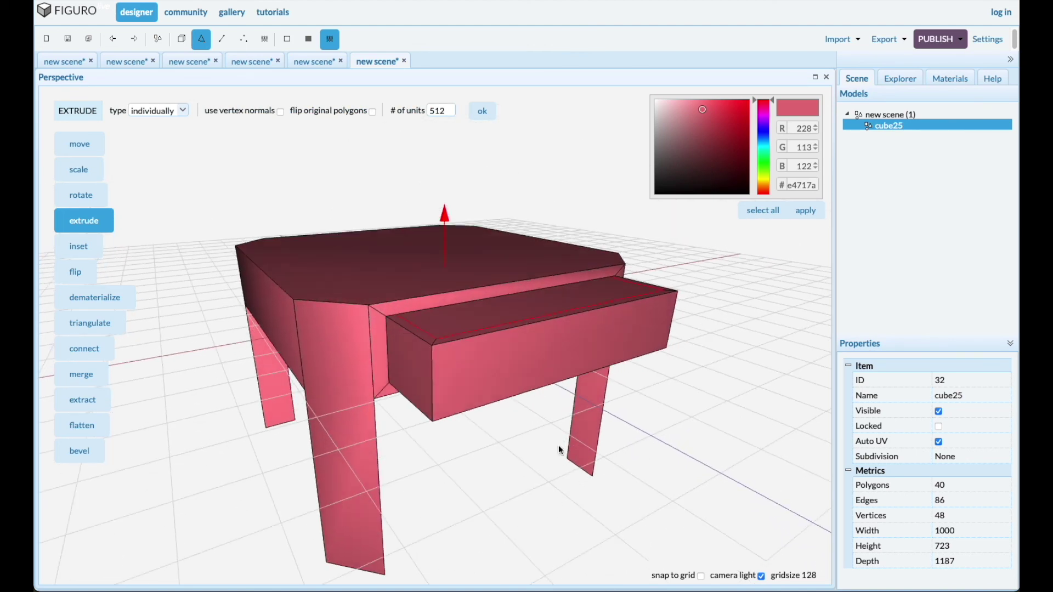
{"action": "left_click_drag", "start_coordinate": [447, 219], "coordinate": [455, 241]}
{"action": "left_click_drag", "start_coordinate": [528, 433], "coordinate": [508, 400]}
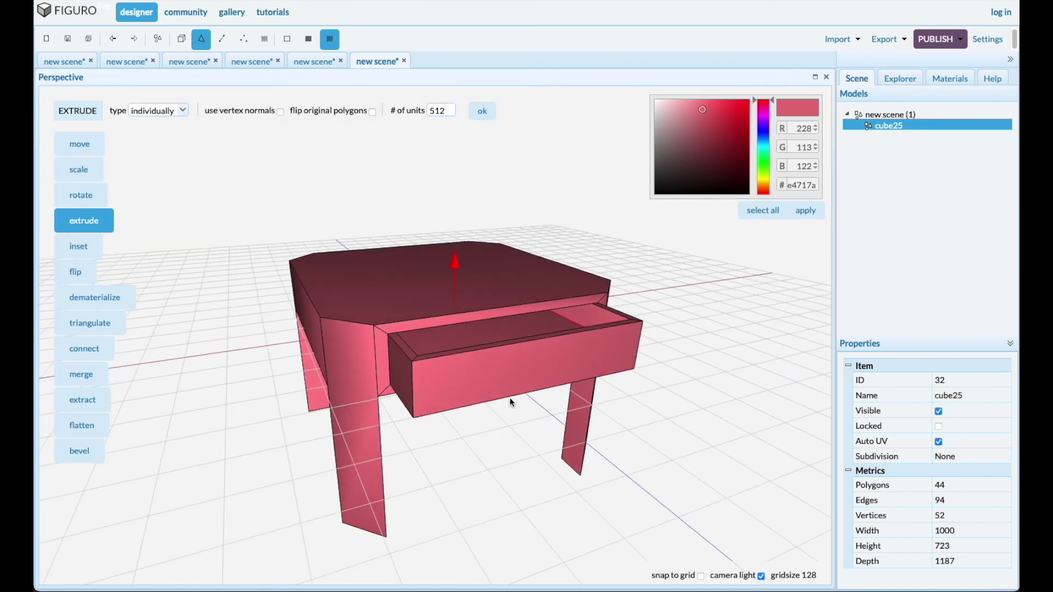